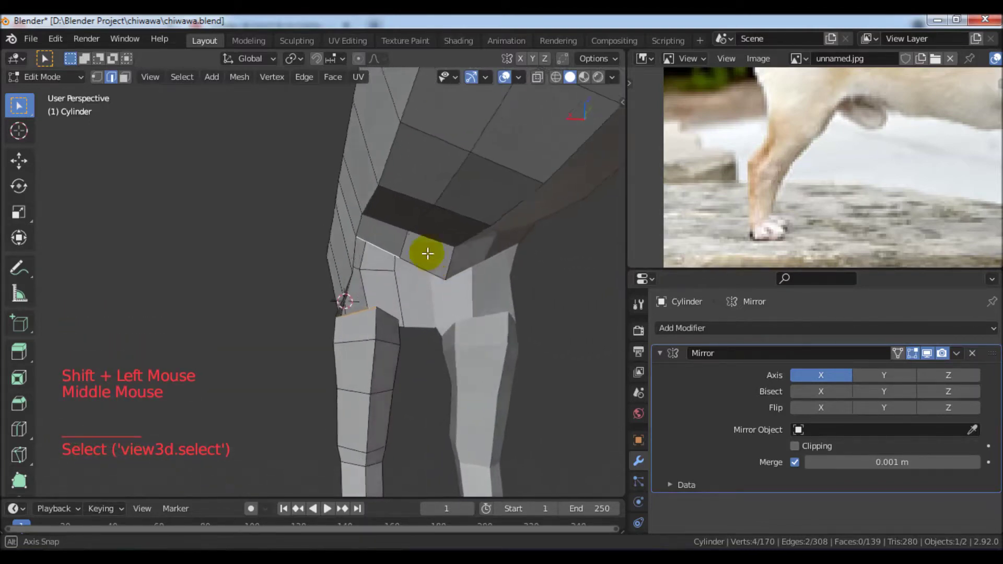
Try to extrude the belly edge beside the hind leg and move it along Y, and undo the attempt.
{"action": "middle_click_drag", "start_coordinate": [452, 302], "coordinate": [445, 300]}
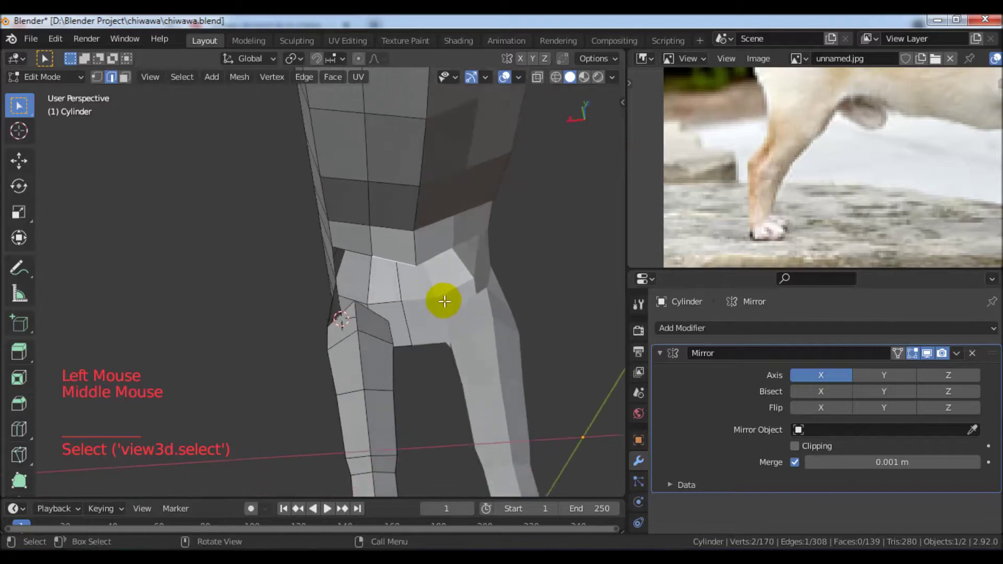
{"action": "left_click", "coordinate": [426, 316]}
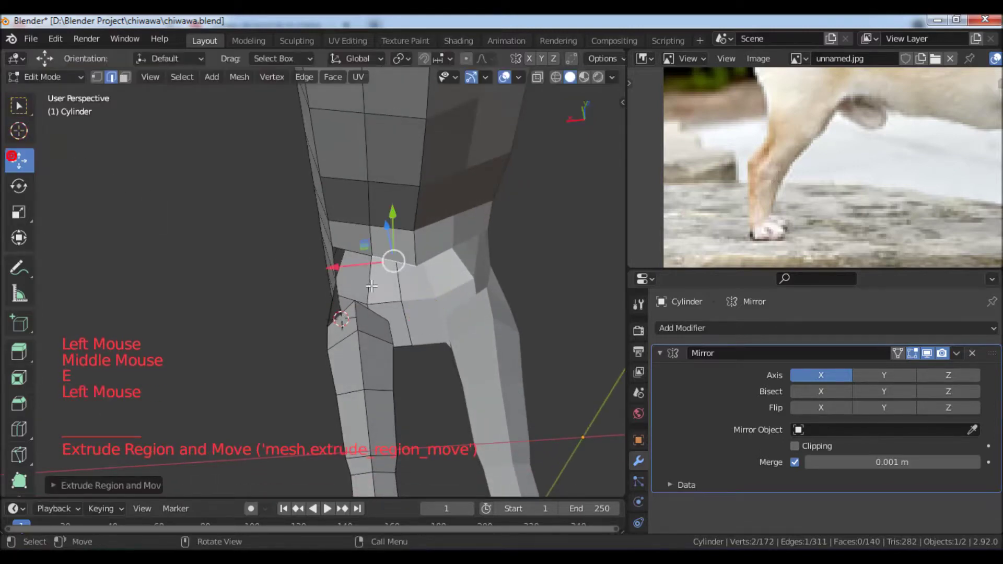
{"action": "left_click_drag", "start_coordinate": [397, 222], "coordinate": [397, 261]}
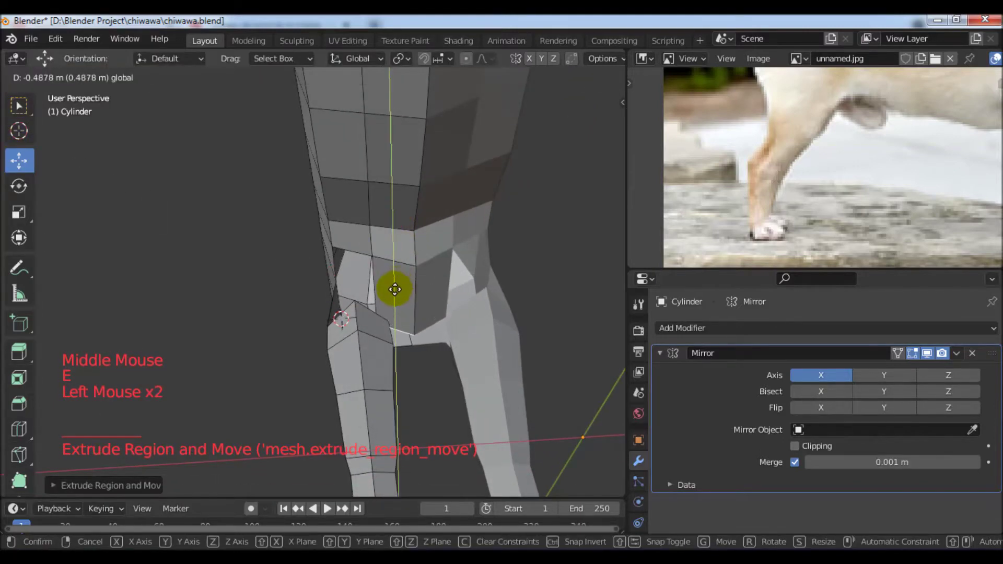
{"action": "left_click_drag", "start_coordinate": [393, 300], "coordinate": [393, 301]}
{"action": "middle_click_drag", "start_coordinate": [394, 301], "coordinate": [557, 328]}
{"action": "middle_click_drag", "start_coordinate": [508, 307], "coordinate": [484, 287]}
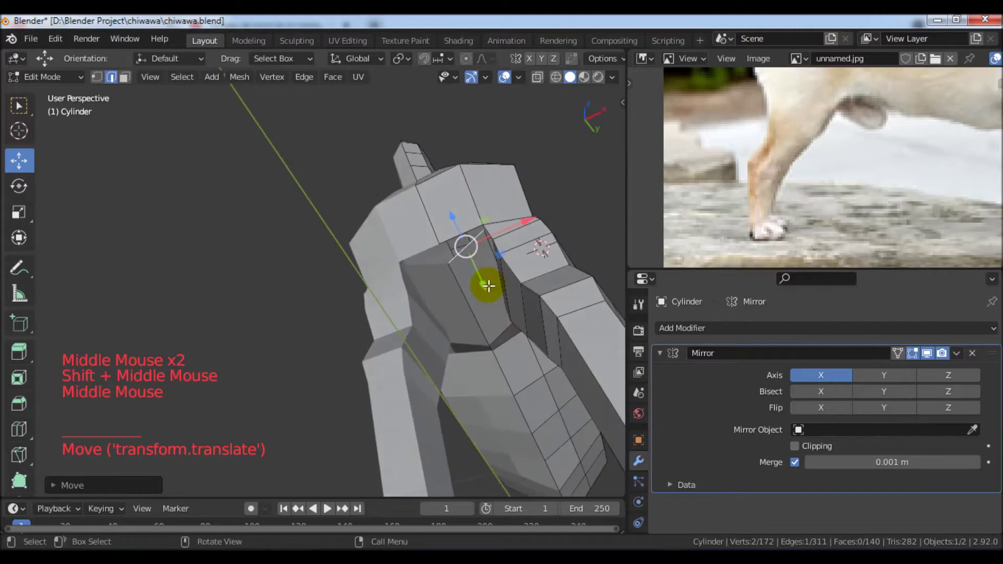
{"action": "key", "text": "ctrl+z"}
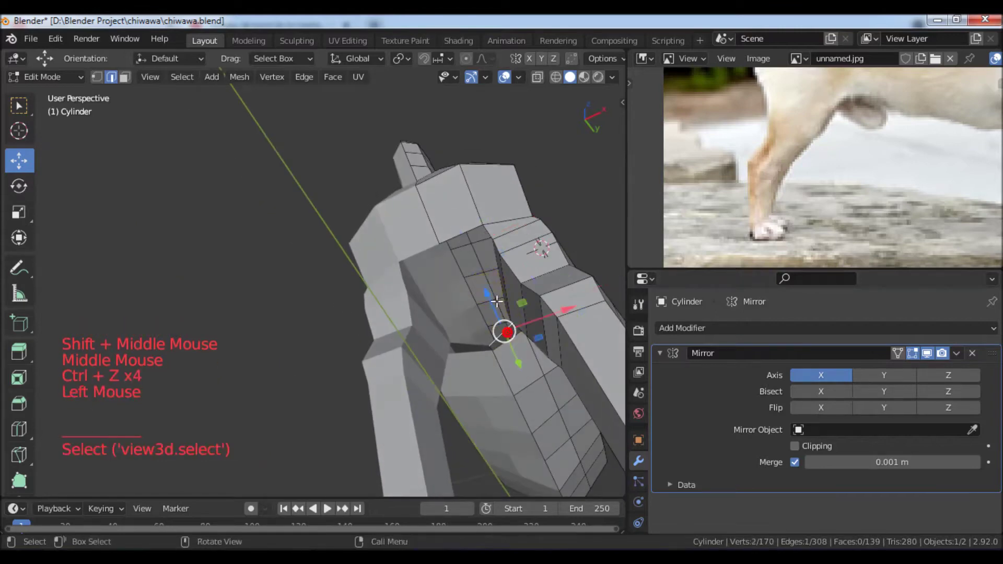
Fill a face between the rear belly edge and the opposite edge on the inner side of the hind leg.
{"action": "middle_click_drag", "start_coordinate": [521, 310], "coordinate": [306, 359]}
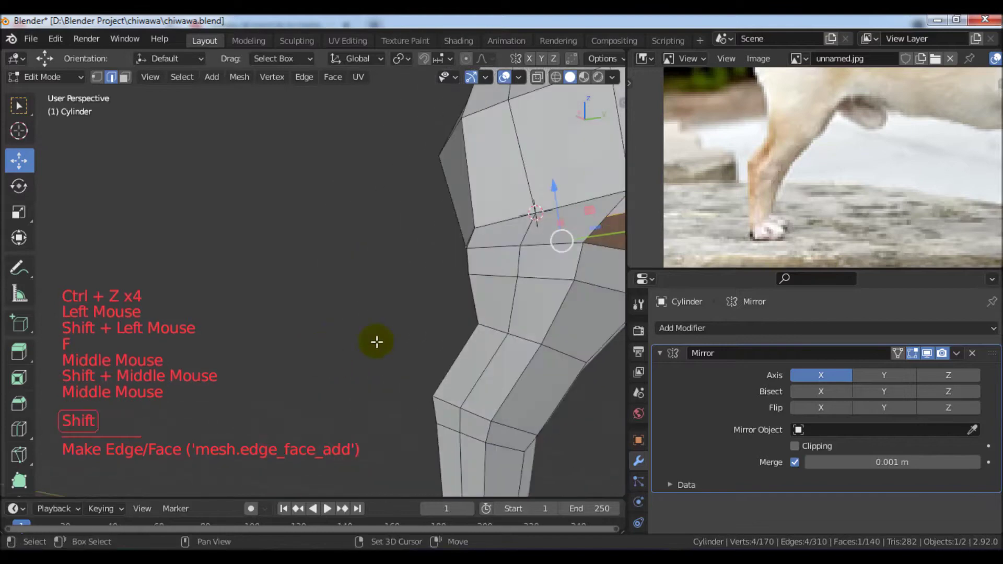
{"action": "scroll", "coordinate": [473, 337], "scroll_direction": "down", "scroll_amount": 3}
{"action": "middle_click_drag", "start_coordinate": [524, 343], "coordinate": [470, 360], "text": "shift"}
{"action": "middle_click_drag", "start_coordinate": [470, 359], "coordinate": [293, 324]}
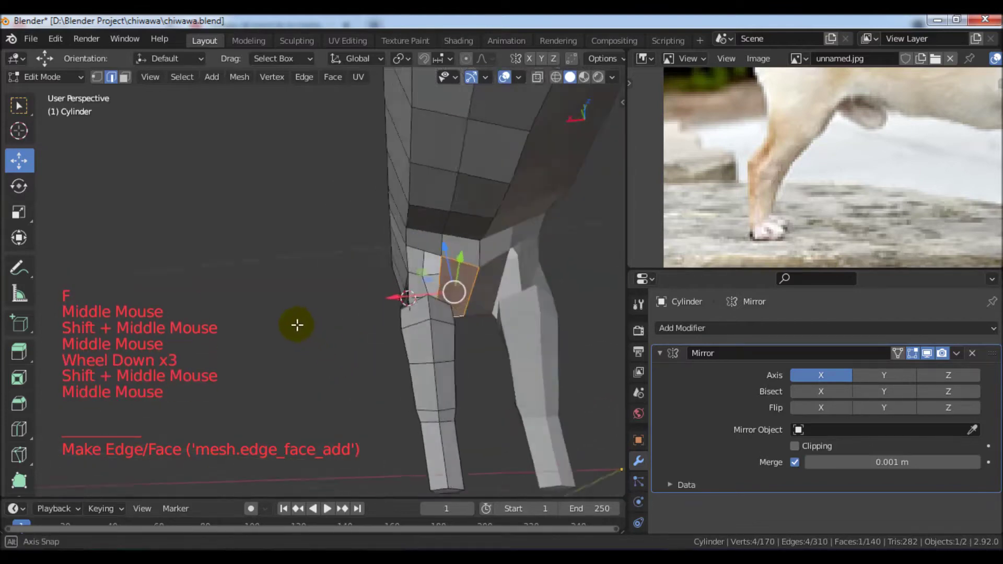
Add a loop cut across the new groin face and fill a face between the cut edge and the adjoining leg edge.
{"action": "scroll", "coordinate": [425, 314], "scroll_direction": "up", "scroll_amount": 2}
{"action": "middle_click_drag", "start_coordinate": [425, 314], "coordinate": [454, 283]}
{"action": "scroll", "coordinate": [473, 289], "scroll_direction": "up", "scroll_amount": 3}
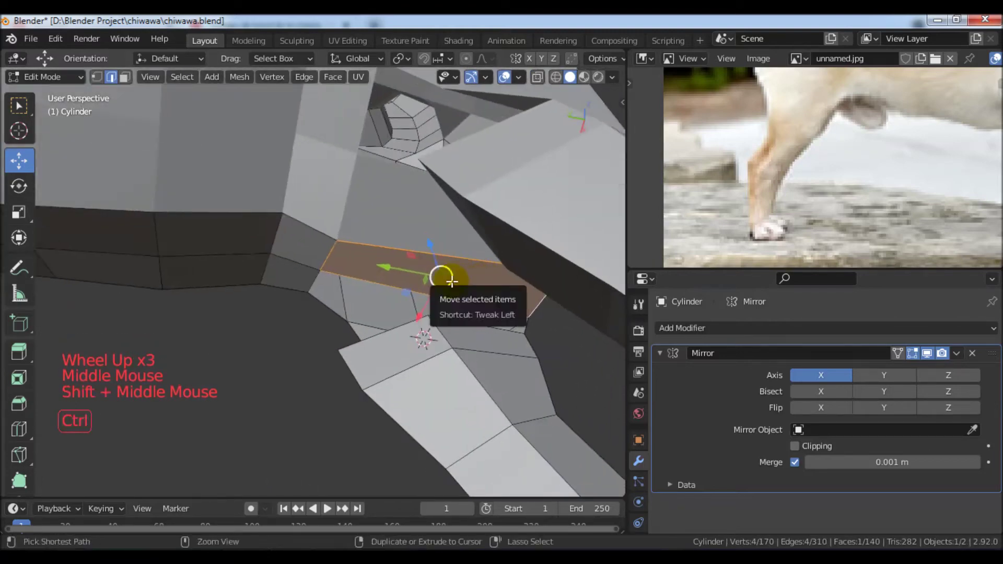
{"action": "left_click_drag", "start_coordinate": [452, 281], "coordinate": [465, 300]}
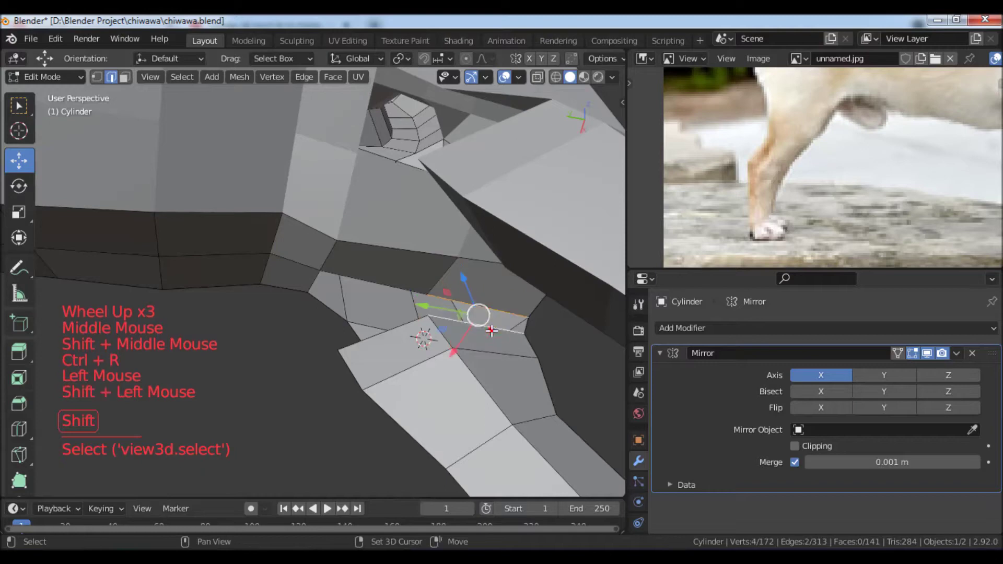
{"action": "key", "text": "f"}
Fill more faces between the inner upper thigh and the groin to keep closing the gap at the leg joint.
{"action": "middle_click_drag", "start_coordinate": [492, 330], "coordinate": [562, 356]}
{"action": "middle_click_drag", "start_coordinate": [404, 309], "coordinate": [490, 326]}
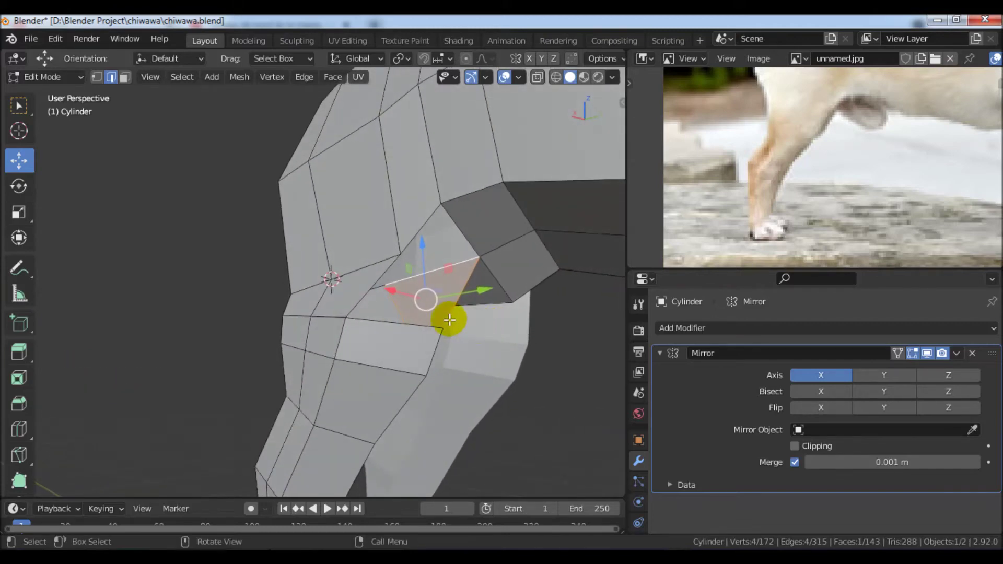
{"action": "middle_click_drag", "start_coordinate": [465, 320], "coordinate": [334, 307]}
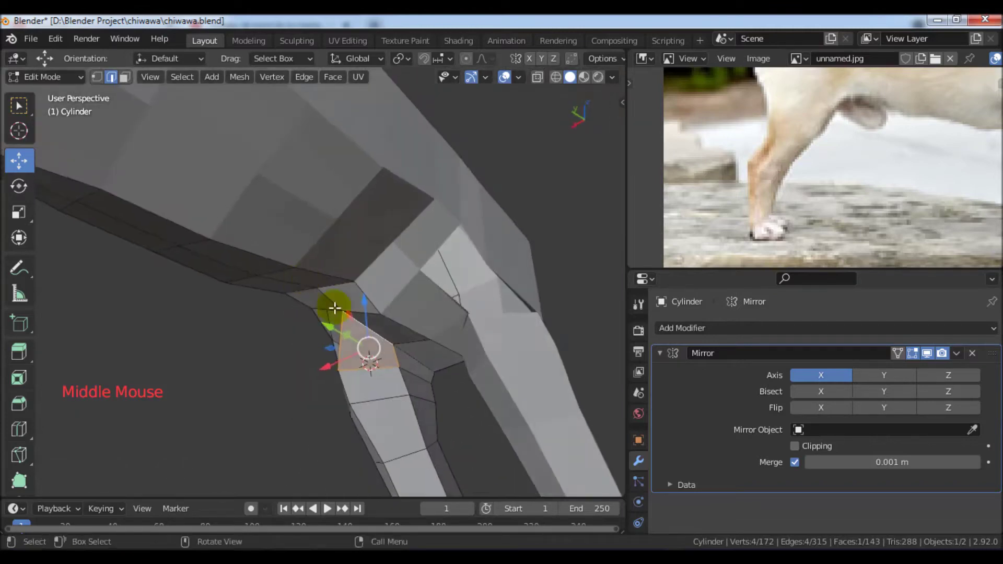
{"action": "scroll", "coordinate": [395, 343], "scroll_direction": "up", "scroll_amount": 2}
{"action": "middle_click_drag", "start_coordinate": [395, 342], "coordinate": [447, 362]}
{"action": "middle_click_drag", "start_coordinate": [315, 328], "coordinate": [399, 319]}
{"action": "key", "text": "f"}
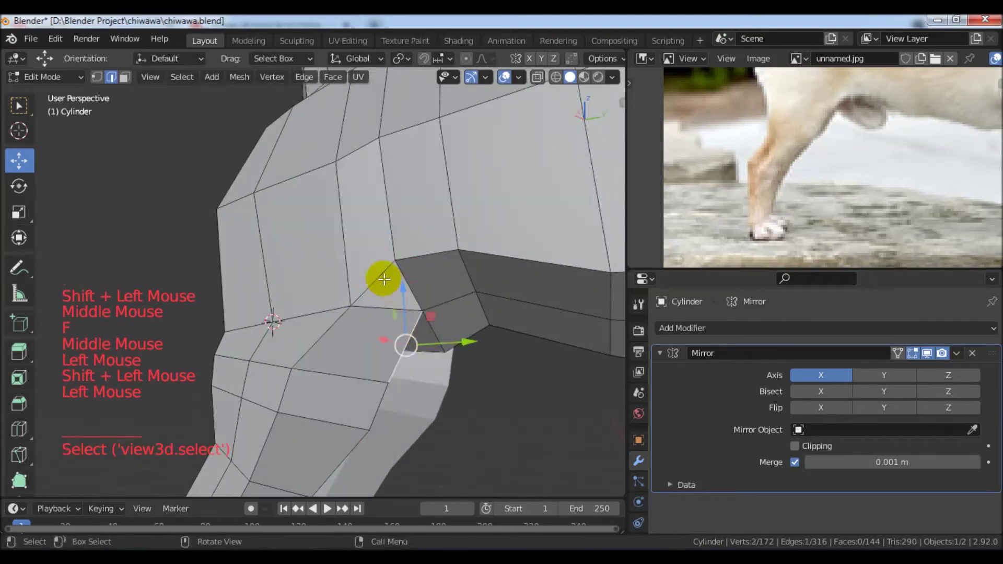
Close the remaining gap at the top of the thigh with a face and add a lengthwise loop cut down the hind leg's front.
{"action": "middle_click_drag", "start_coordinate": [433, 312], "coordinate": [378, 287]}
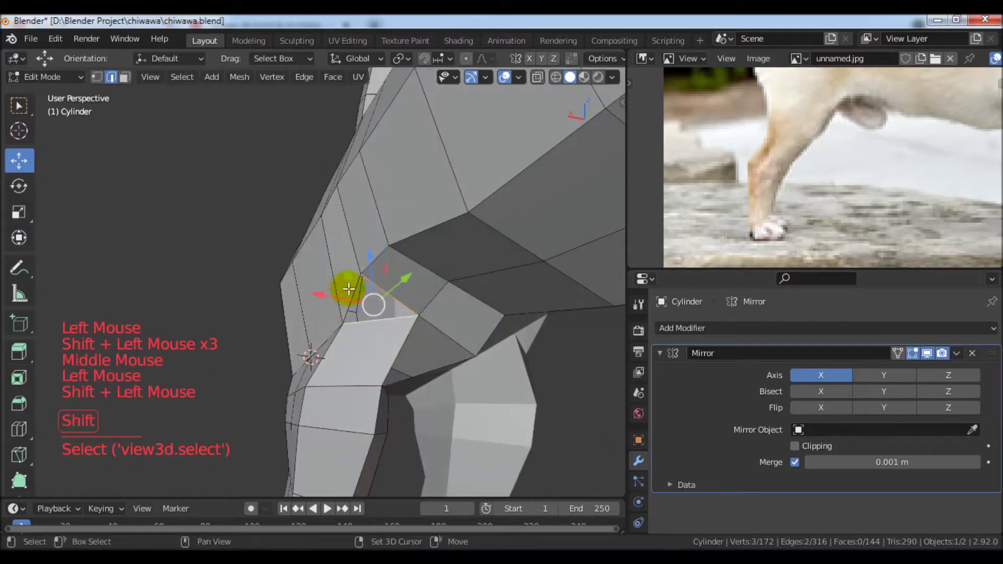
{"action": "middle_click_drag", "start_coordinate": [434, 356], "coordinate": [398, 377]}
{"action": "middle_click_drag", "start_coordinate": [397, 378], "coordinate": [440, 413]}
{"action": "scroll", "coordinate": [450, 389], "scroll_direction": "down", "scroll_amount": 3}
{"action": "middle_click_drag", "start_coordinate": [440, 413], "coordinate": [441, 333]}
{"action": "scroll", "coordinate": [450, 334], "scroll_direction": "up", "scroll_amount": 2}
{"action": "left_click", "coordinate": [391, 336]}
{"action": "scroll", "coordinate": [419, 331], "scroll_direction": "up", "scroll_amount": 3}
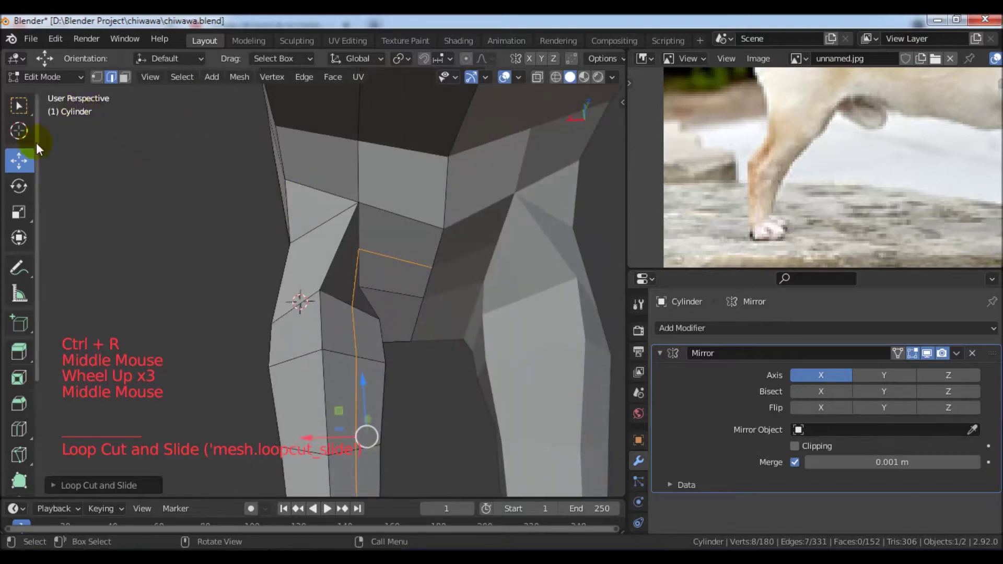
Select the vertex path down the hind leg's new front loop, from thigh to foot, and move it to round the leg.
{"action": "middle_click_drag", "start_coordinate": [282, 220], "coordinate": [362, 273]}
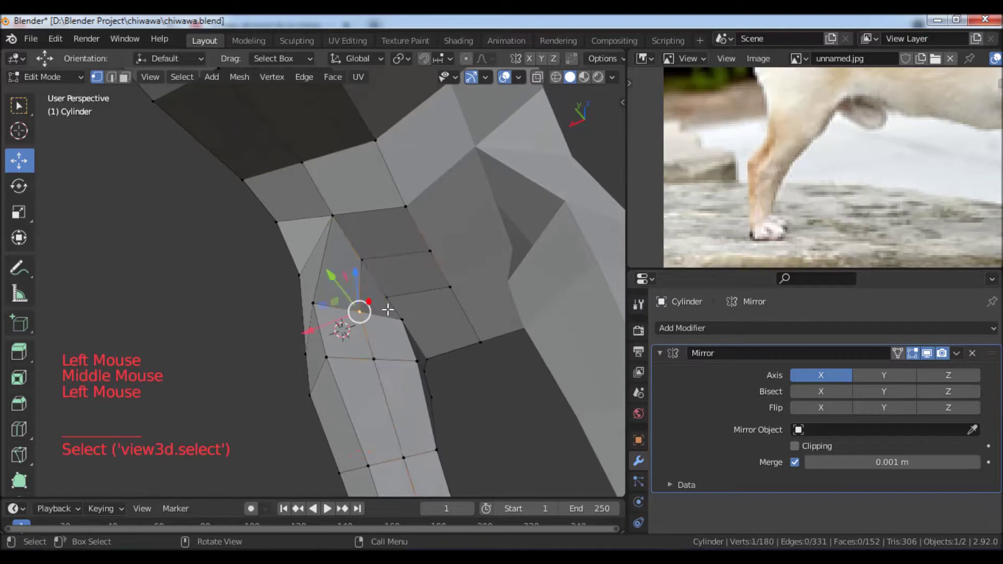
{"action": "middle_click_drag", "start_coordinate": [382, 310], "coordinate": [432, 329]}
{"action": "scroll", "coordinate": [419, 387], "scroll_direction": "down", "scroll_amount": 4}
{"action": "middle_click_drag", "start_coordinate": [418, 387], "coordinate": [395, 263], "text": "shift"}
{"action": "scroll", "coordinate": [447, 332], "scroll_direction": "up", "scroll_amount": 1}
{"action": "scroll", "coordinate": [419, 353], "scroll_direction": "up", "scroll_amount": 1}
{"action": "left_click", "coordinate": [419, 353], "text": "ctrl"}
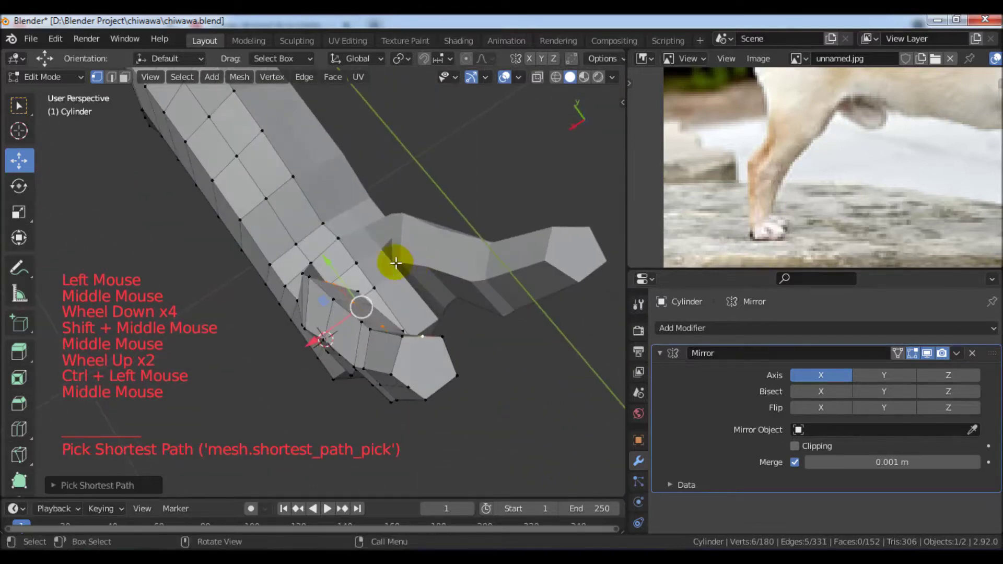
{"action": "left_click_drag", "start_coordinate": [339, 258], "coordinate": [336, 251]}
{"action": "middle_click_drag", "start_coordinate": [336, 251], "coordinate": [276, 302]}
{"action": "left_click_drag", "start_coordinate": [269, 283], "coordinate": [272, 283]}
{"action": "middle_click_drag", "start_coordinate": [273, 283], "coordinate": [345, 377]}
{"action": "middle_click_drag", "start_coordinate": [340, 285], "coordinate": [351, 340]}
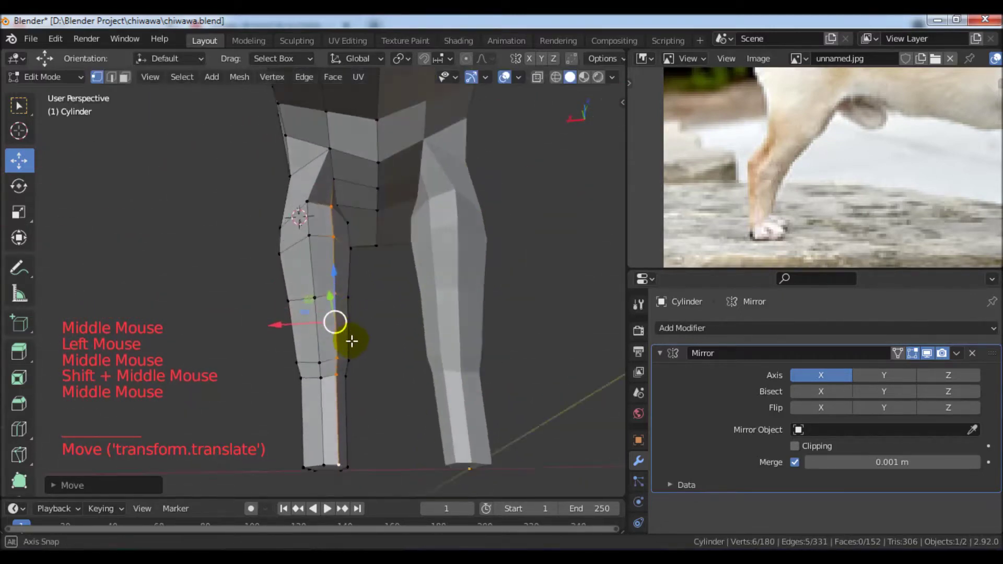
Move the groin vertex at the top of the hind leg outward along X.
{"action": "middle_click_drag", "start_coordinate": [346, 160], "coordinate": [314, 151]}
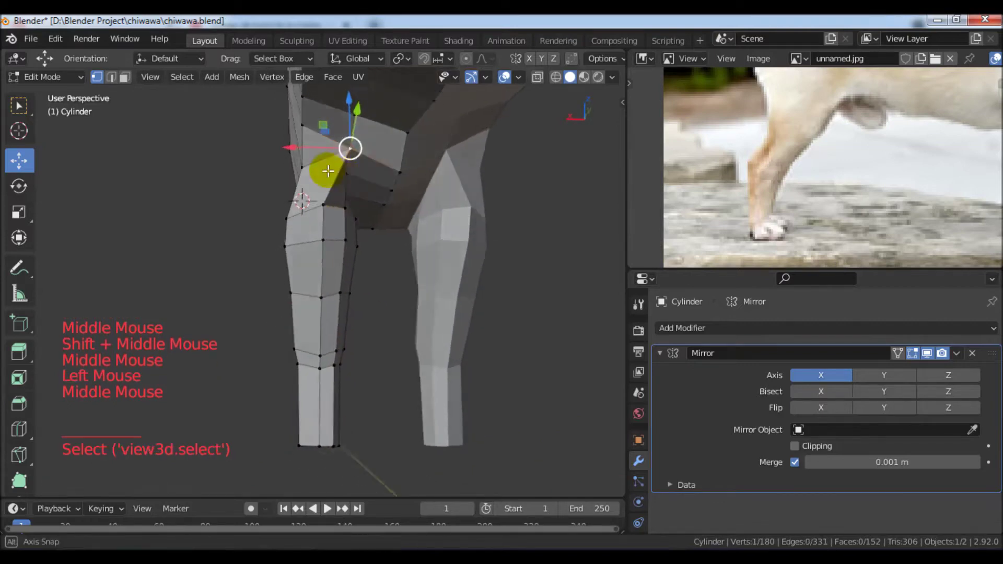
{"action": "left_click", "coordinate": [276, 141]}
{"action": "left_click_drag", "start_coordinate": [301, 155], "coordinate": [277, 156]}
{"action": "middle_click_drag", "start_coordinate": [278, 156], "coordinate": [303, 137]}
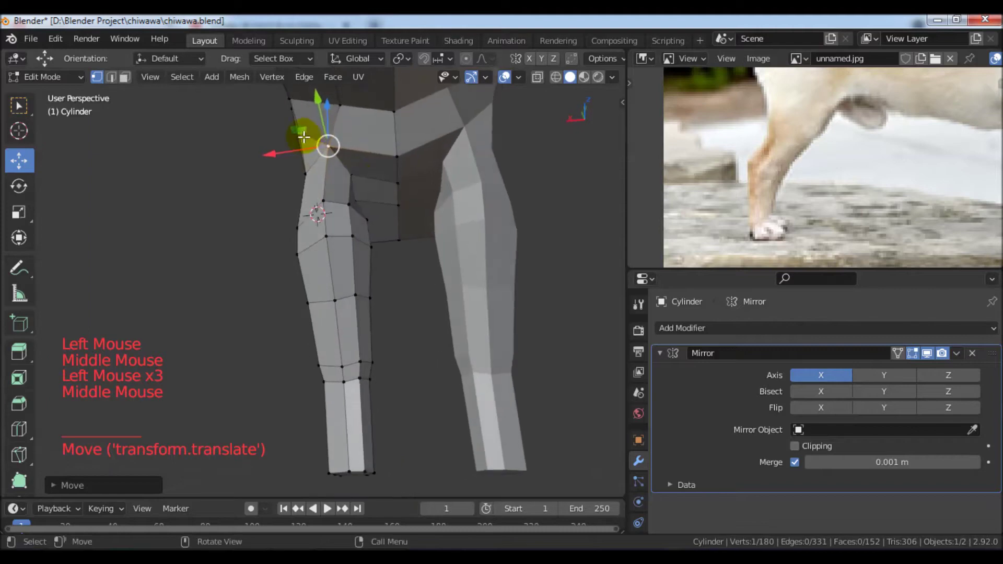
Adjust vertex positions around the upper front of the hind leg to smooth the thigh contour.
{"action": "middle_click_drag", "start_coordinate": [368, 186], "coordinate": [360, 194]}
{"action": "left_click_drag", "start_coordinate": [308, 212], "coordinate": [320, 209]}
{"action": "middle_click_drag", "start_coordinate": [320, 209], "coordinate": [392, 206]}
{"action": "left_click_drag", "start_coordinate": [392, 206], "coordinate": [437, 163]}
{"action": "middle_click_drag", "start_coordinate": [436, 163], "coordinate": [460, 162]}
Move the inner vertex where the thigh meets the groin slightly inward along X.
{"action": "scroll", "coordinate": [516, 260], "scroll_direction": "down", "scroll_amount": 4}
{"action": "scroll", "coordinate": [515, 260], "scroll_direction": "down", "scroll_amount": 2}
{"action": "middle_click_drag", "start_coordinate": [516, 260], "coordinate": [497, 280]}
{"action": "scroll", "coordinate": [437, 289], "scroll_direction": "up", "scroll_amount": 3}
{"action": "scroll", "coordinate": [437, 289], "scroll_direction": "up", "scroll_amount": 1}
{"action": "middle_click_drag", "start_coordinate": [437, 289], "coordinate": [492, 298], "text": "shift"}
{"action": "middle_click_drag", "start_coordinate": [492, 298], "coordinate": [459, 251]}
{"action": "scroll", "coordinate": [475, 291], "scroll_direction": "up", "scroll_amount": 3}
{"action": "scroll", "coordinate": [459, 265], "scroll_direction": "up", "scroll_amount": 2}
{"action": "left_click", "coordinate": [423, 221]}
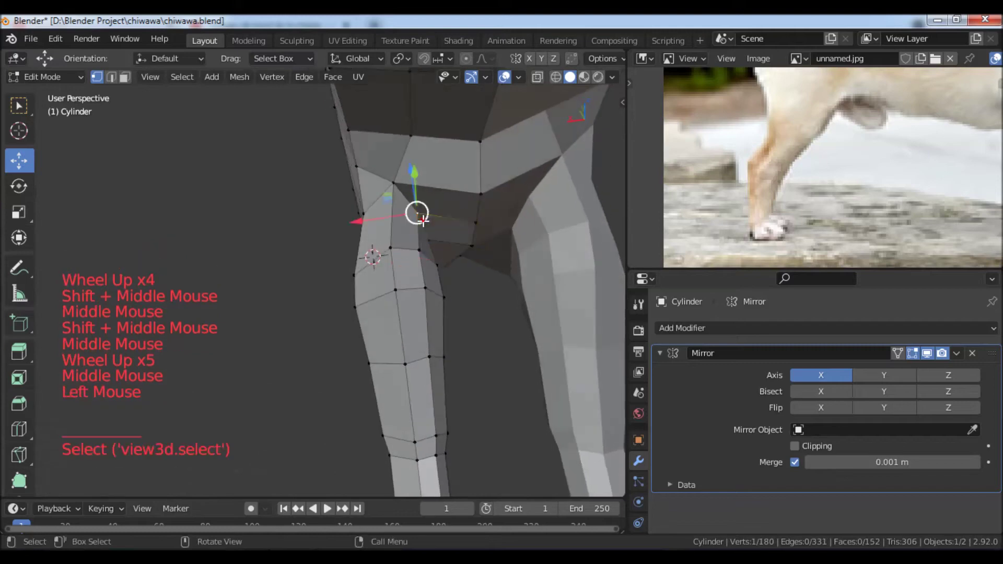
{"action": "left_click_drag", "start_coordinate": [380, 224], "coordinate": [392, 197]}
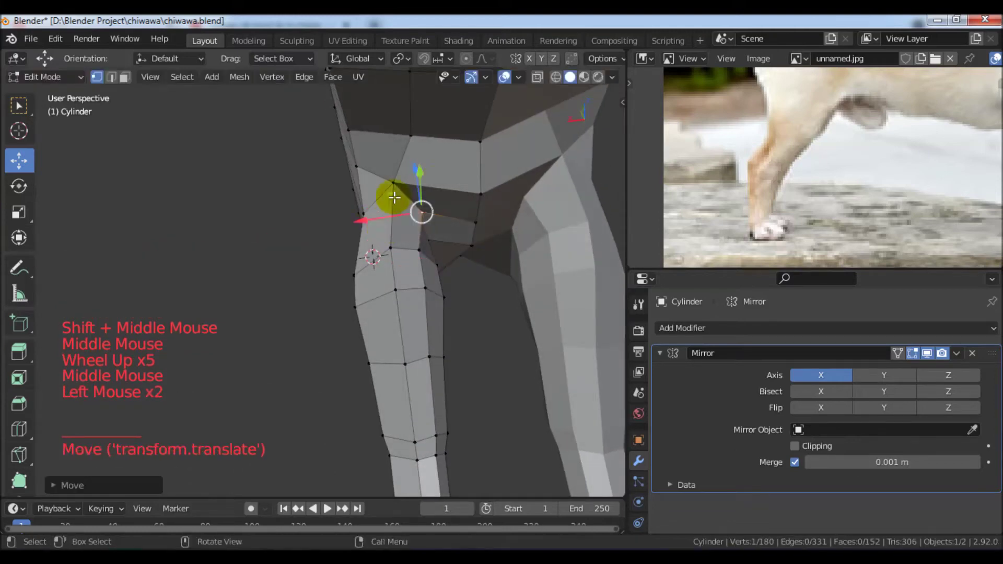
Check the hind leg's shape from the side and save the chiwawa.blend file.
{"action": "scroll", "coordinate": [423, 203], "scroll_direction": "down", "scroll_amount": 2}
{"action": "middle_click_drag", "start_coordinate": [455, 209], "coordinate": [473, 224], "text": "shift"}
{"action": "middle_click_drag", "start_coordinate": [473, 225], "coordinate": [543, 264]}
{"action": "middle_click_drag", "start_coordinate": [543, 264], "coordinate": [466, 315]}
{"action": "scroll", "coordinate": [544, 273], "scroll_direction": "down", "scroll_amount": 2}
{"action": "scroll", "coordinate": [515, 308], "scroll_direction": "down", "scroll_amount": 3}
{"action": "scroll", "coordinate": [472, 317], "scroll_direction": "up", "scroll_amount": 2}
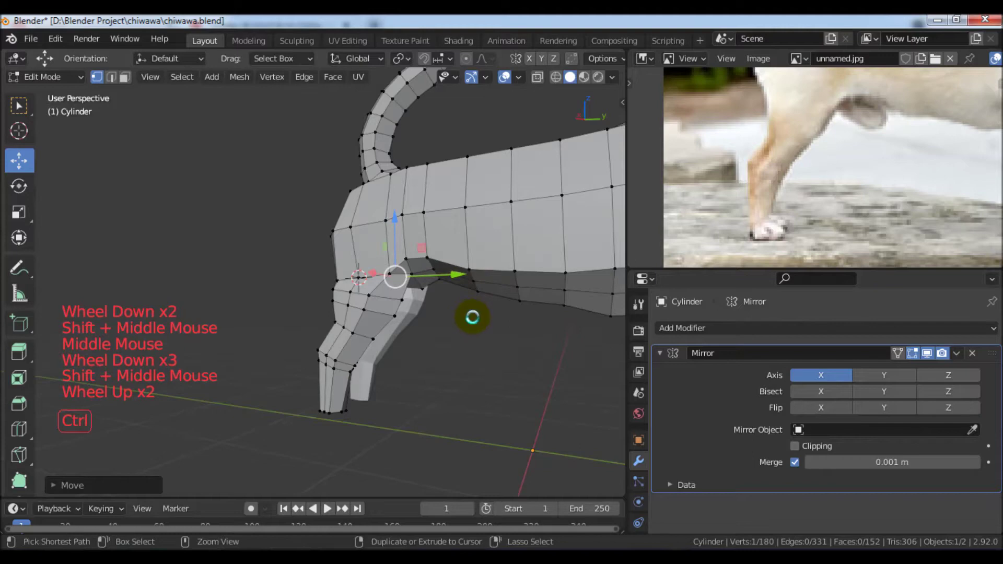
{"action": "key", "text": "ctrl+s"}
Nudge individual vertices around the top of the hind leg to refine its transition into the body.
{"action": "scroll", "coordinate": [472, 317], "scroll_direction": "down", "scroll_amount": 2}
{"action": "middle_click_drag", "start_coordinate": [504, 320], "coordinate": [399, 332], "text": "shift"}
{"action": "scroll", "coordinate": [321, 338], "scroll_direction": "up", "scroll_amount": 2}
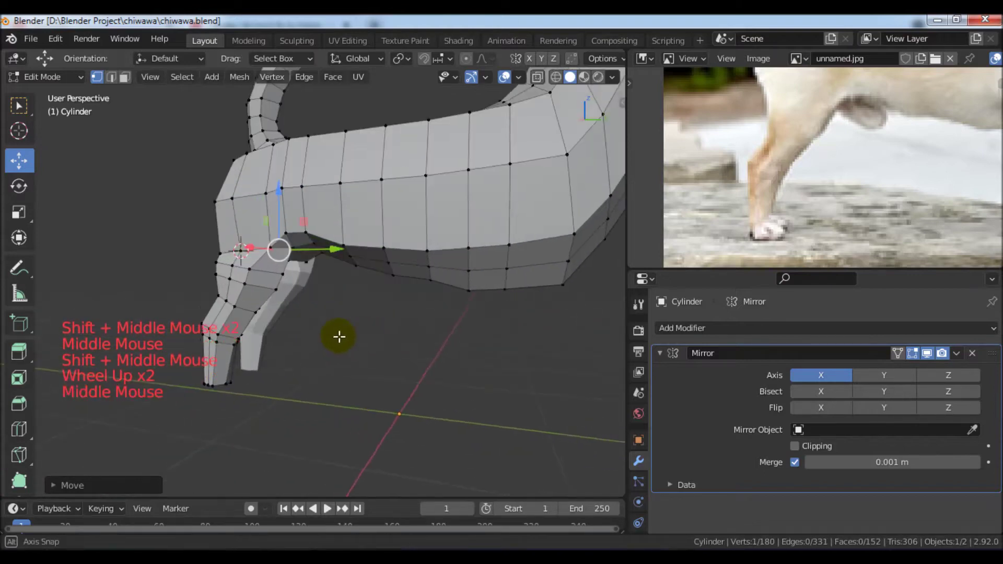
{"action": "middle_click_drag", "start_coordinate": [320, 338], "coordinate": [300, 281]}
{"action": "middle_click_drag", "start_coordinate": [289, 332], "coordinate": [381, 265], "text": "shift"}
{"action": "scroll", "coordinate": [376, 240], "scroll_direction": "up", "scroll_amount": 2}
{"action": "left_click_drag", "start_coordinate": [381, 265], "coordinate": [409, 280]}
{"action": "middle_click_drag", "start_coordinate": [409, 280], "coordinate": [399, 253]}
{"action": "scroll", "coordinate": [388, 228], "scroll_direction": "up", "scroll_amount": 2}
{"action": "mouse_move", "coordinate": [296, 181]}
{"action": "left_mouse_down"}
{"action": "mouse_move", "coordinate": [312, 208]}
{"action": "mouse_move", "coordinate": [295, 194]}
{"action": "left_mouse_up"}
{"action": "middle_click_drag", "start_coordinate": [295, 194], "coordinate": [445, 262]}
Select the three-vertex path along the hip line above the thigh, move it slightly and slide it along its edges.
{"action": "left_click", "coordinate": [383, 249]}
{"action": "left_click", "coordinate": [397, 258], "text": "ctrl"}
{"action": "left_click_drag", "start_coordinate": [471, 254], "coordinate": [480, 255]}
{"action": "middle_click_drag", "start_coordinate": [481, 255], "coordinate": [349, 258]}
{"action": "key", "text": "g"}
{"action": "key", "text": "g"}
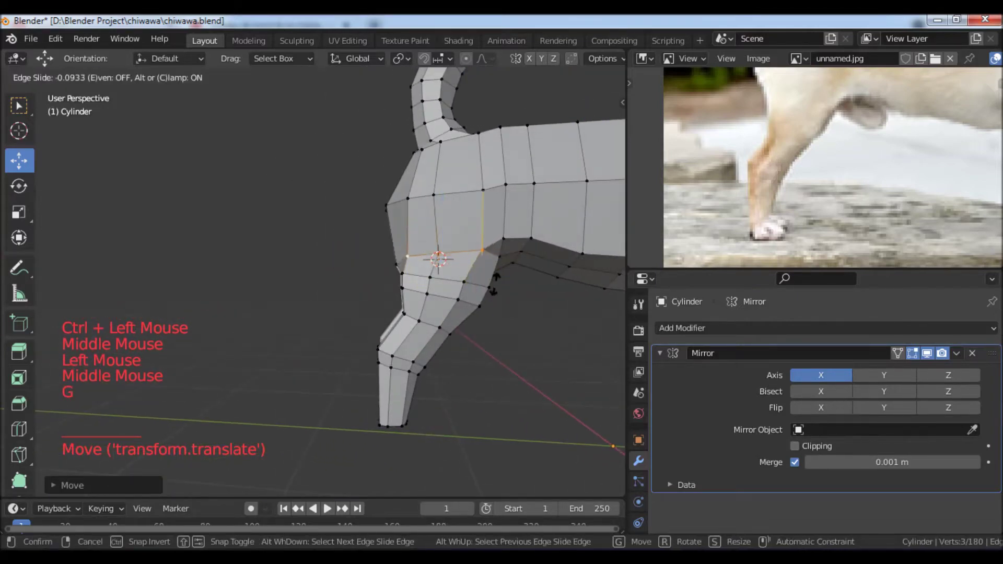
{"action": "left_click", "coordinate": [495, 282]}
Slide a single vertex on the upper thigh along its connected edge to even out the faces.
{"action": "middle_click_drag", "start_coordinate": [494, 281], "coordinate": [577, 277]}
{"action": "scroll", "coordinate": [426, 267], "scroll_direction": "up", "scroll_amount": 1}
{"action": "left_click", "coordinate": [426, 267]}
{"action": "middle_click_drag", "start_coordinate": [426, 267], "coordinate": [383, 292]}
{"action": "key", "text": "g"}
{"action": "key", "text": "g"}
Deselect all vertices and save the chiwawa.blend file.
{"action": "scroll", "coordinate": [513, 317], "scroll_direction": "down", "scroll_amount": 3}
{"action": "middle_click_drag", "start_coordinate": [513, 317], "coordinate": [497, 318]}
{"action": "middle_click_drag", "start_coordinate": [497, 319], "coordinate": [428, 338], "text": "shift"}
{"action": "key", "text": "alt+a"}
{"action": "scroll", "coordinate": [412, 322], "scroll_direction": "down", "scroll_amount": 1}
{"action": "key", "text": "ctrl+s"}
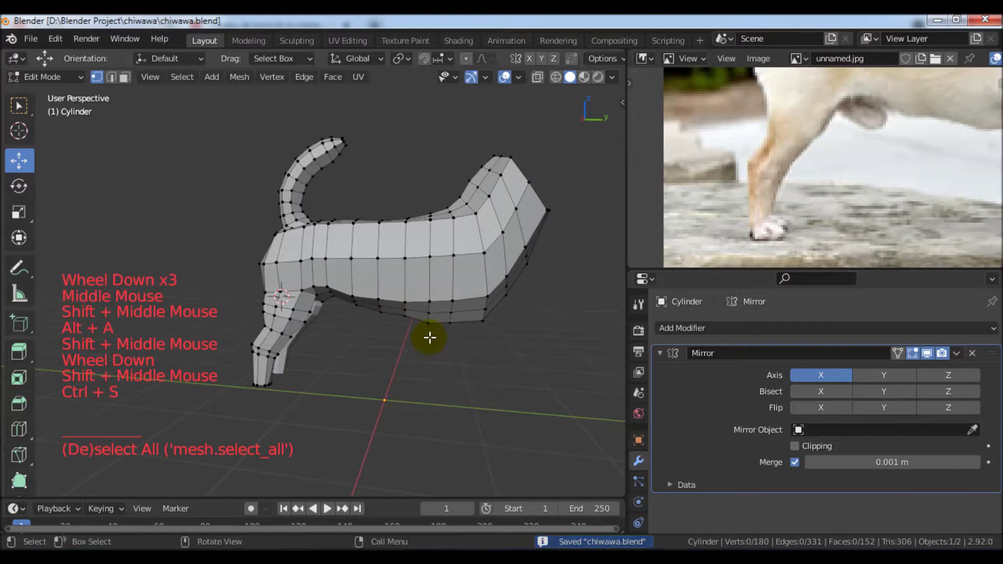
Delete the four-sided flank face just in front of the hind leg, where the body side meets the belly.
{"action": "middle_click_drag", "start_coordinate": [309, 381], "coordinate": [324, 334]}
{"action": "scroll", "coordinate": [309, 329], "scroll_direction": "up", "scroll_amount": 4}
{"action": "middle_click_drag", "start_coordinate": [324, 335], "coordinate": [390, 340]}
{"action": "scroll", "coordinate": [366, 329], "scroll_direction": "up", "scroll_amount": 3}
{"action": "scroll", "coordinate": [381, 389], "scroll_direction": "down", "scroll_amount": 2}
{"action": "scroll", "coordinate": [374, 381], "scroll_direction": "up", "scroll_amount": 2}
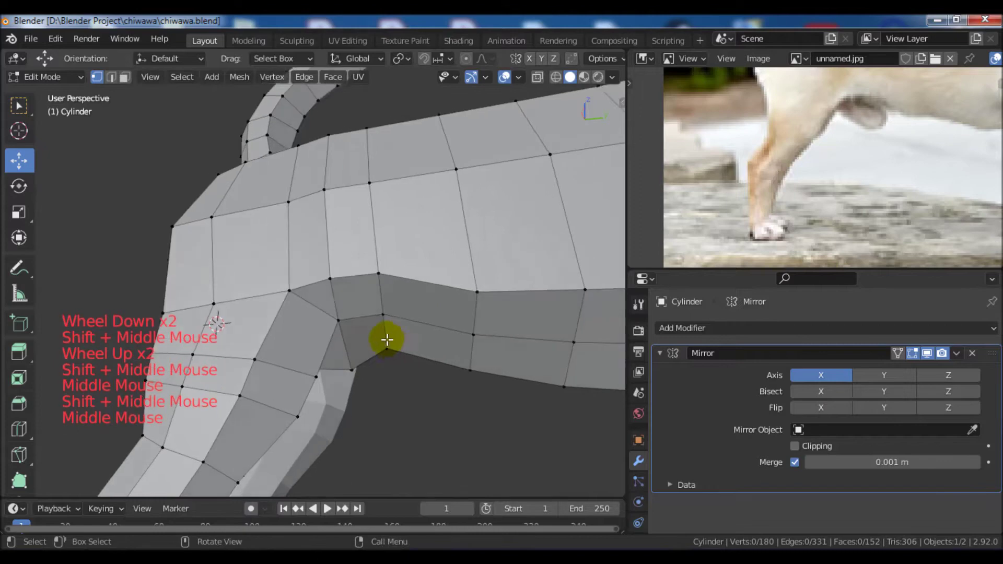
{"action": "scroll", "coordinate": [387, 337], "scroll_direction": "up", "scroll_amount": 2}
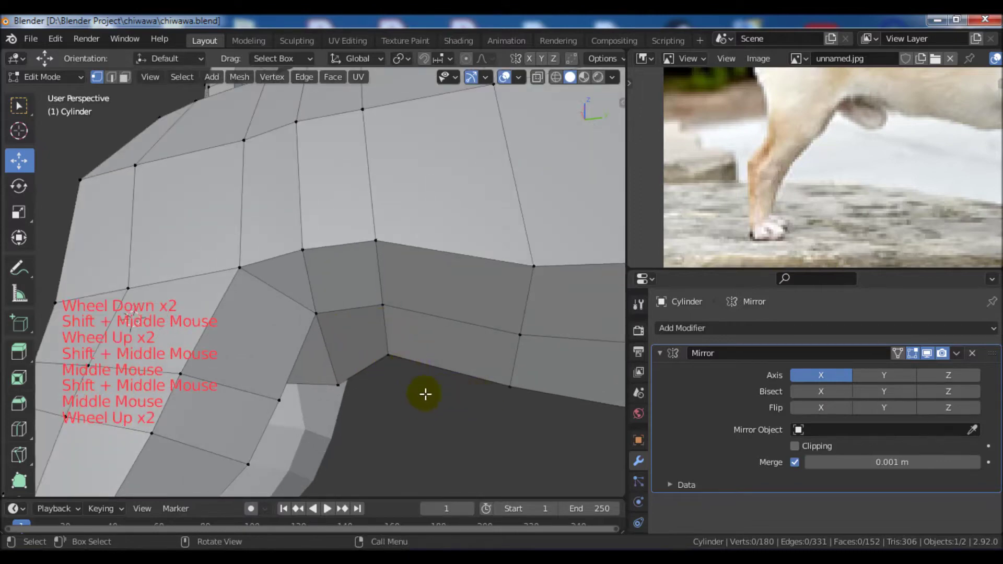
{"action": "middle_click_drag", "start_coordinate": [431, 378], "coordinate": [428, 377]}
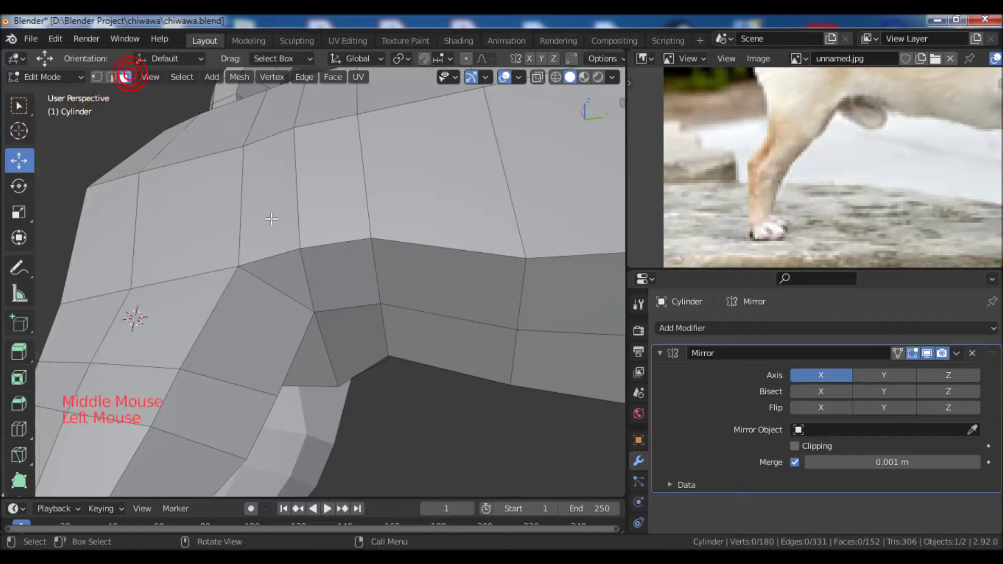
{"action": "key", "text": "x"}
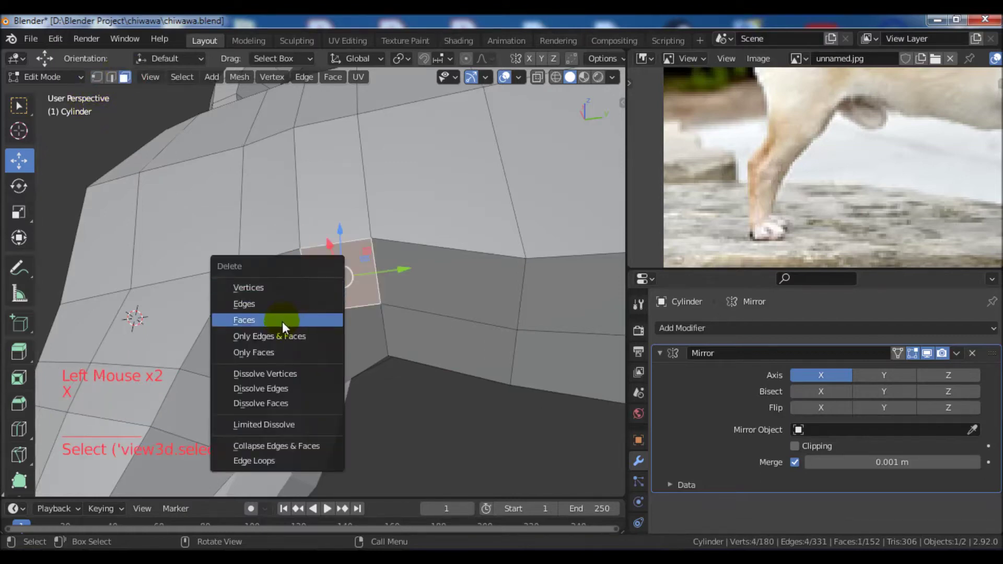
{"action": "left_click", "coordinate": [284, 321]}
Delete the triangular face between the flank hole and the top of the thigh.
{"action": "middle_click_drag", "start_coordinate": [318, 284], "coordinate": [326, 277]}
{"action": "middle_click_drag", "start_coordinate": [326, 277], "coordinate": [293, 268], "text": "shift"}
{"action": "left_click", "coordinate": [332, 266]}
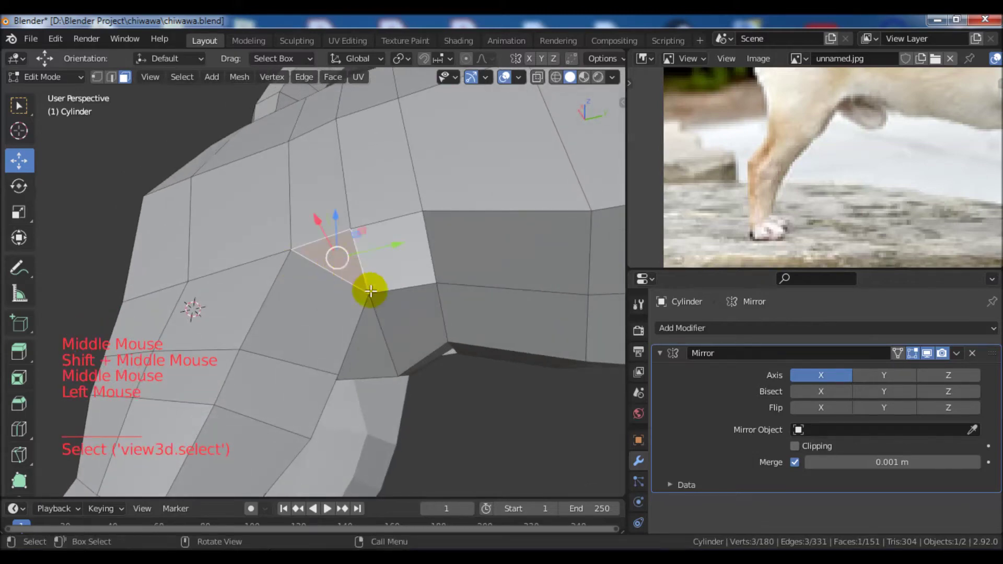
{"action": "key", "text": "x"}
{"action": "left_click", "coordinate": [353, 294]}
Add a loop cut through the groin face below the flank hole and fill the hole with two four-sided faces.
{"action": "middle_click_drag", "start_coordinate": [353, 294], "coordinate": [372, 286], "text": "shift"}
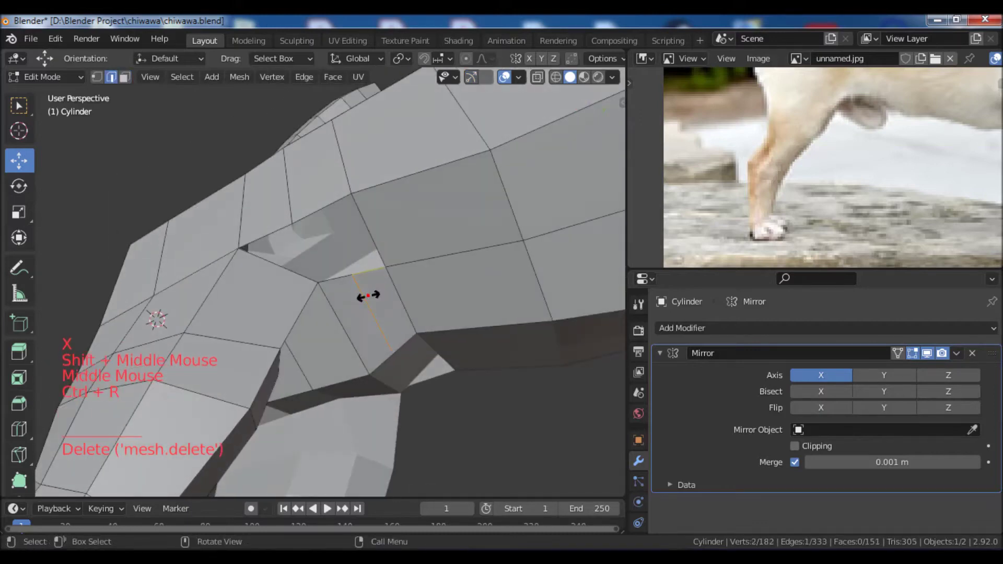
{"action": "middle_click_drag", "start_coordinate": [369, 296], "coordinate": [395, 317]}
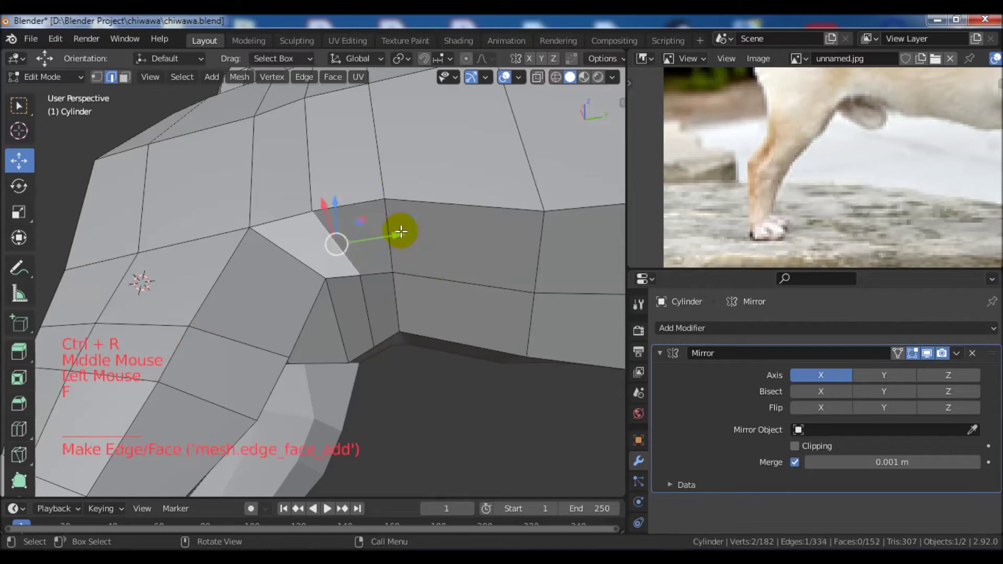
{"action": "middle_click_drag", "start_coordinate": [374, 267], "coordinate": [366, 255]}
{"action": "middle_click_drag", "start_coordinate": [373, 242], "coordinate": [340, 285], "text": "shift"}
{"action": "middle_click_drag", "start_coordinate": [340, 285], "coordinate": [309, 326]}
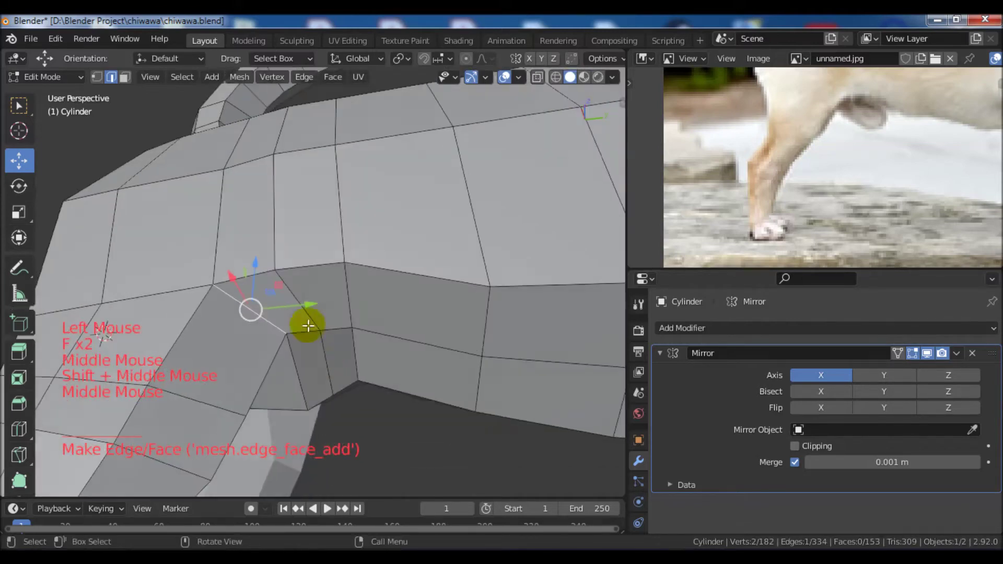
Slide the vertex at the upper edge of the rebuilt flank faces slightly along its vertical edge.
{"action": "left_click", "coordinate": [96, 77]}
{"action": "left_click", "coordinate": [282, 271]}
{"action": "key", "text": "g"}
{"action": "key", "text": "g"}
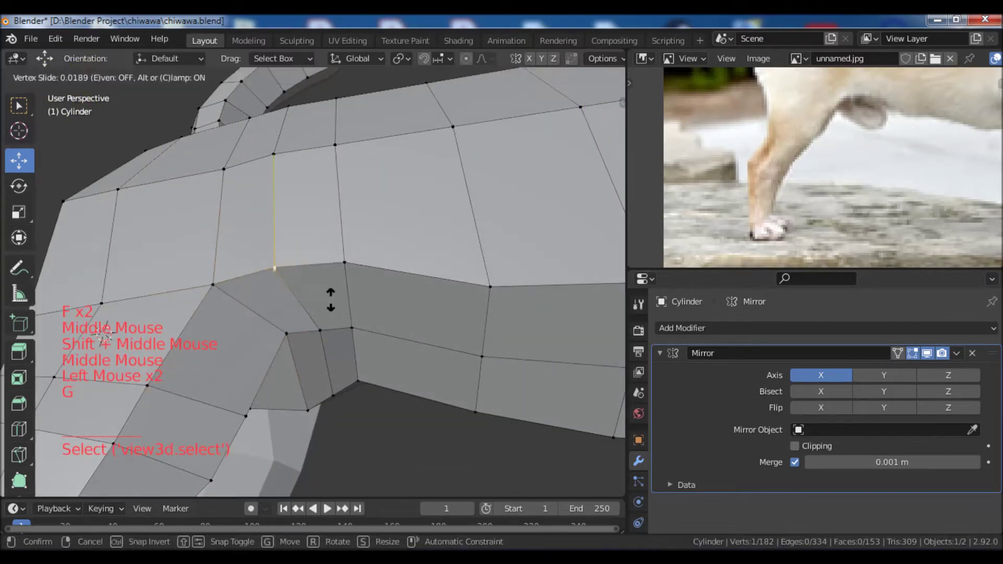
{"action": "scroll", "coordinate": [344, 299], "scroll_direction": "down", "scroll_amount": 3}
{"action": "middle_click_drag", "start_coordinate": [343, 298], "coordinate": [376, 354]}
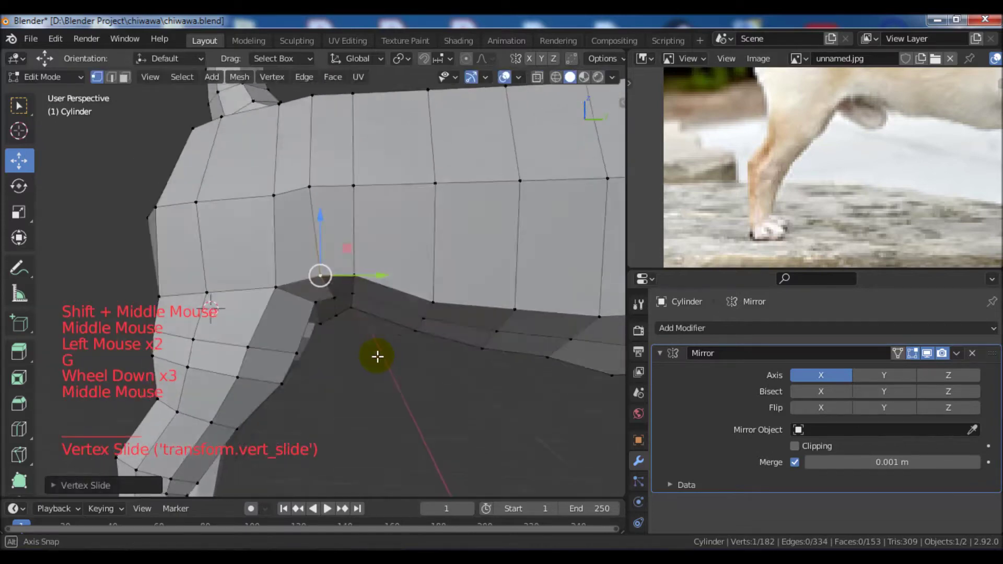
Select the upper part of the vertical edge loop above the groin, excluding its lower vertices, and slide it slightly forward along the body.
{"action": "scroll", "coordinate": [392, 313], "scroll_direction": "down", "scroll_amount": 3}
{"action": "middle_click_drag", "start_coordinate": [392, 313], "coordinate": [389, 316], "text": "shift"}
{"action": "middle_click_drag", "start_coordinate": [389, 316], "coordinate": [383, 336]}
{"action": "scroll", "coordinate": [387, 275], "scroll_direction": "down", "scroll_amount": 3}
{"action": "scroll", "coordinate": [387, 276], "scroll_direction": "up", "scroll_amount": 2}
{"action": "middle_click_drag", "start_coordinate": [387, 275], "coordinate": [360, 278]}
{"action": "left_click", "coordinate": [360, 278], "text": "alt"}
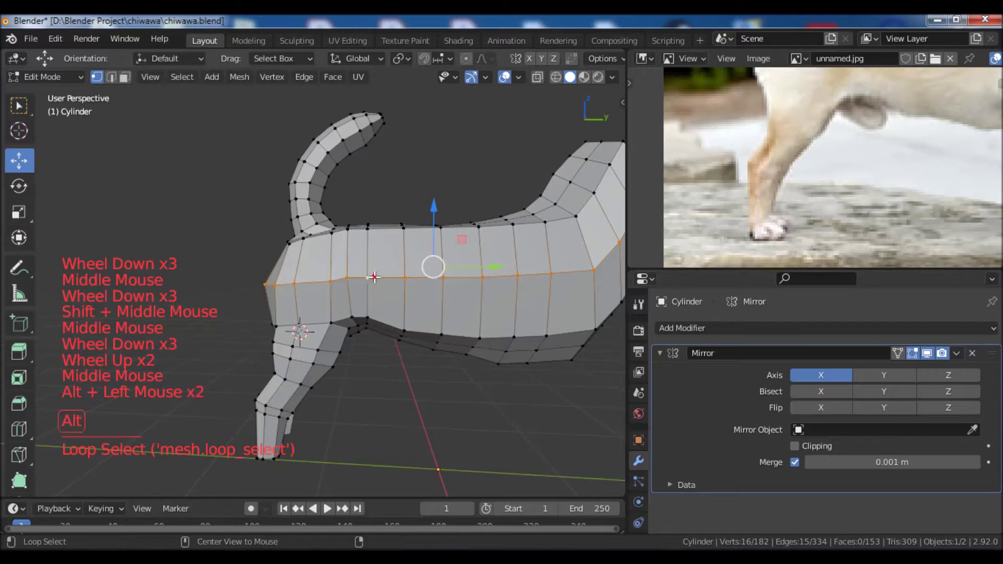
{"action": "mouse_move", "coordinate": [371, 241]}
{"action": "middle_mouse_down"}
{"action": "mouse_move", "coordinate": [363, 296]}
{"action": "mouse_move", "coordinate": [381, 210]}
{"action": "mouse_move", "coordinate": [376, 338]}
{"action": "mouse_move", "coordinate": [376, 327]}
{"action": "mouse_move", "coordinate": [387, 335]}
{"action": "middle_mouse_up"}
{"action": "left_click", "coordinate": [374, 228], "text": "alt"}
{"action": "left_click", "coordinate": [368, 249], "text": "alt"}
{"action": "scroll", "coordinate": [365, 251], "scroll_direction": "up", "scroll_amount": 4}
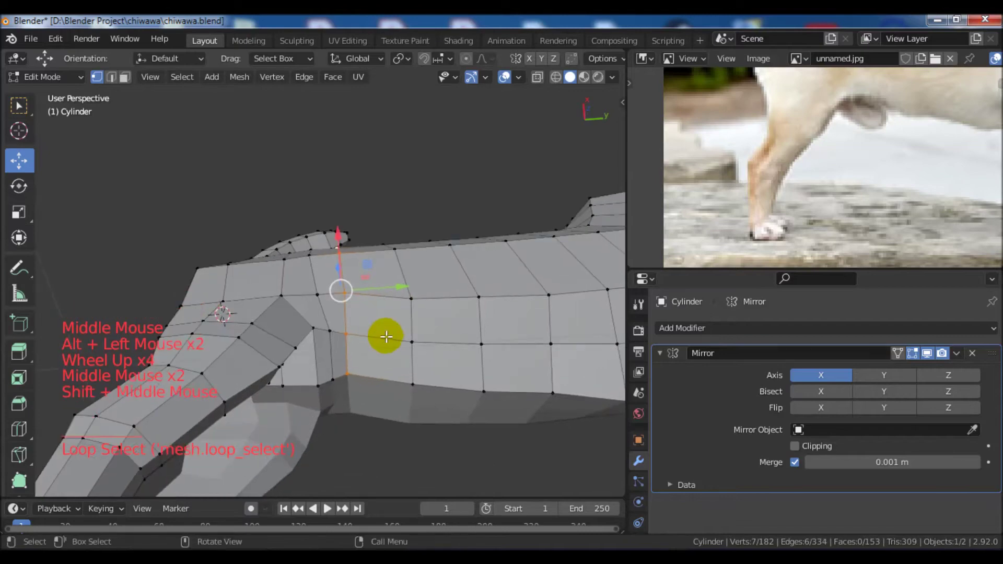
{"action": "key", "text": "b"}
{"action": "middle_click_drag", "start_coordinate": [359, 381], "coordinate": [381, 425]}
{"action": "scroll", "coordinate": [410, 318], "scroll_direction": "down", "scroll_amount": 2}
{"action": "middle_click_drag", "start_coordinate": [410, 318], "coordinate": [393, 344], "text": "shift"}
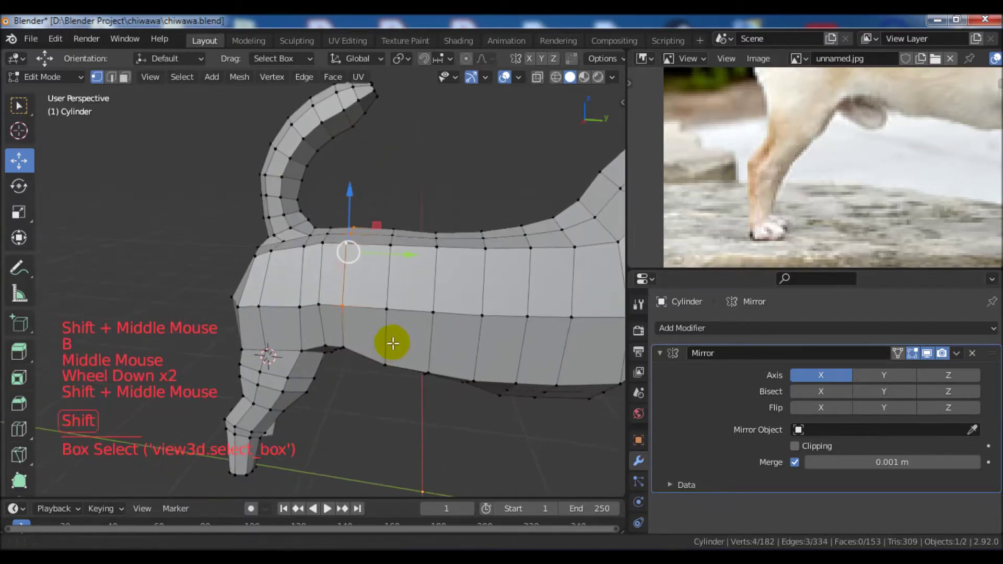
{"action": "key", "text": "g"}
{"action": "key", "text": "g"}
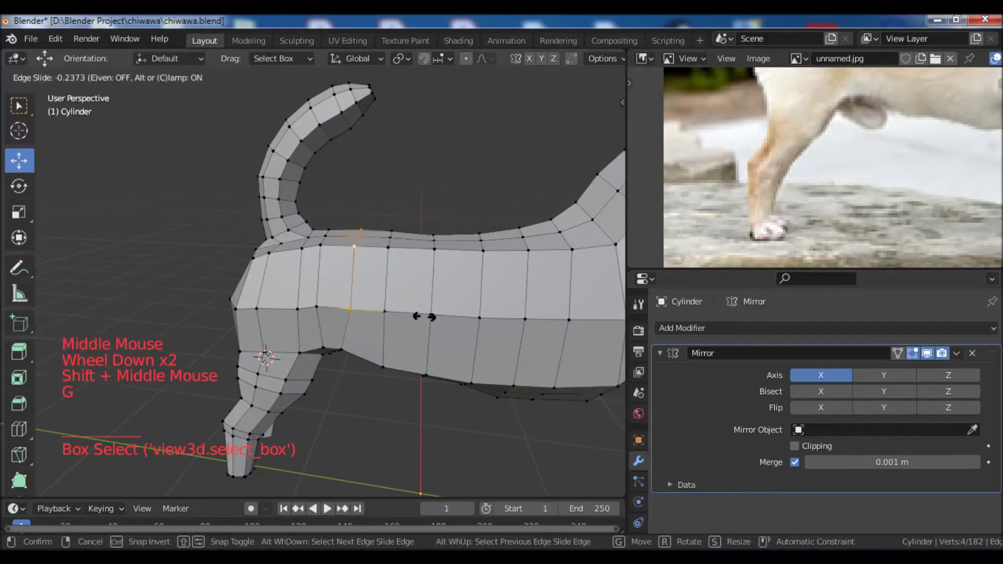
{"action": "left_click", "coordinate": [426, 317]}
Select the neighbouring vertical edge line just behind it, from the back down to the mid-side, and slide it forward to even the spacing.
{"action": "middle_click_drag", "start_coordinate": [426, 317], "coordinate": [354, 328]}
{"action": "scroll", "coordinate": [405, 325], "scroll_direction": "down", "scroll_amount": 3}
{"action": "scroll", "coordinate": [405, 325], "scroll_direction": "up", "scroll_amount": 4}
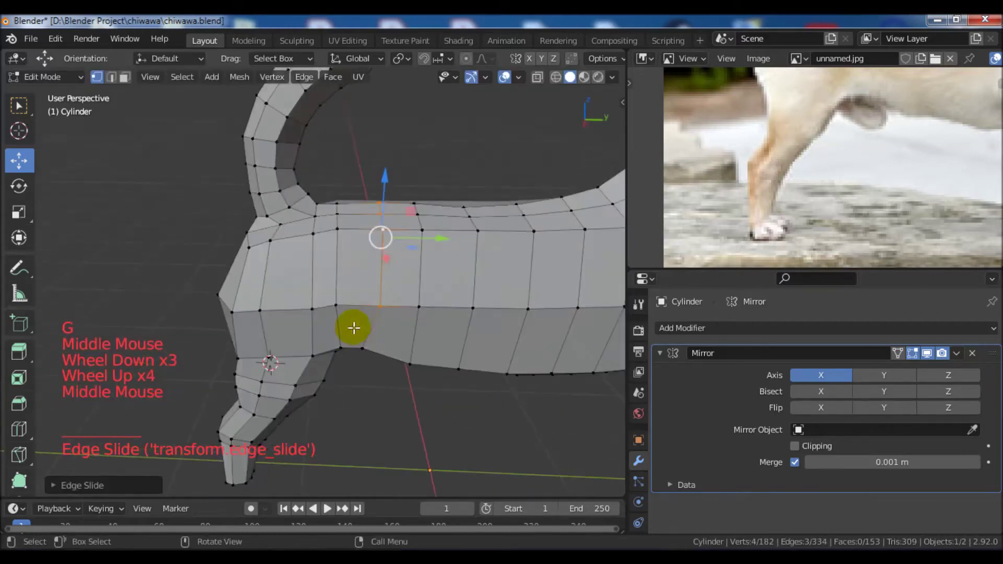
{"action": "left_click", "coordinate": [334, 203]}
{"action": "middle_click_drag", "start_coordinate": [335, 202], "coordinate": [395, 320]}
{"action": "left_click", "coordinate": [340, 309], "text": "ctrl"}
{"action": "key", "text": "g"}
{"action": "key", "text": "g"}
{"action": "left_click", "coordinate": [404, 332]}
Look over the whole body from the side and save the file.
{"action": "scroll", "coordinate": [444, 313], "scroll_direction": "down", "scroll_amount": 2}
{"action": "middle_click_drag", "start_coordinate": [395, 320], "coordinate": [472, 345], "text": "shift"}
{"action": "scroll", "coordinate": [413, 356], "scroll_direction": "down", "scroll_amount": 3}
{"action": "middle_click_drag", "start_coordinate": [413, 357], "coordinate": [430, 351], "text": "shift"}
{"action": "middle_click_drag", "start_coordinate": [430, 351], "coordinate": [459, 380]}
{"action": "middle_click_drag", "start_coordinate": [458, 380], "coordinate": [402, 374], "text": "shift"}
{"action": "scroll", "coordinate": [460, 362], "scroll_direction": "up", "scroll_amount": 1}
{"action": "key", "text": "ctrl"}
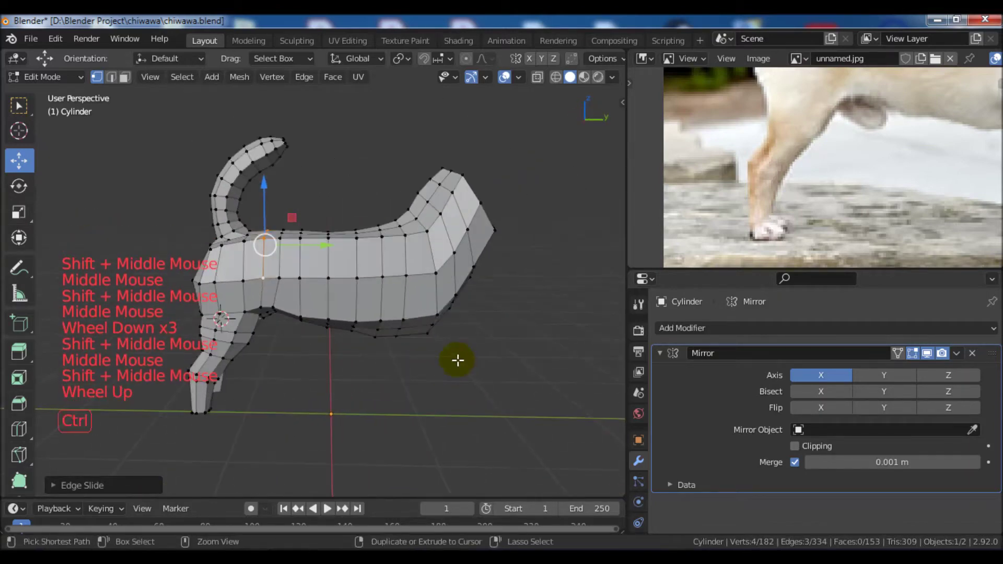
{"action": "key", "text": "ctrl+s"}
Show the mesh as a wireframe over the reference photo in the right orthographic view, with nothing selected.
{"action": "middle_click_drag", "start_coordinate": [456, 359], "coordinate": [486, 340]}
{"action": "scroll", "coordinate": [502, 341], "scroll_direction": "down", "scroll_amount": 2}
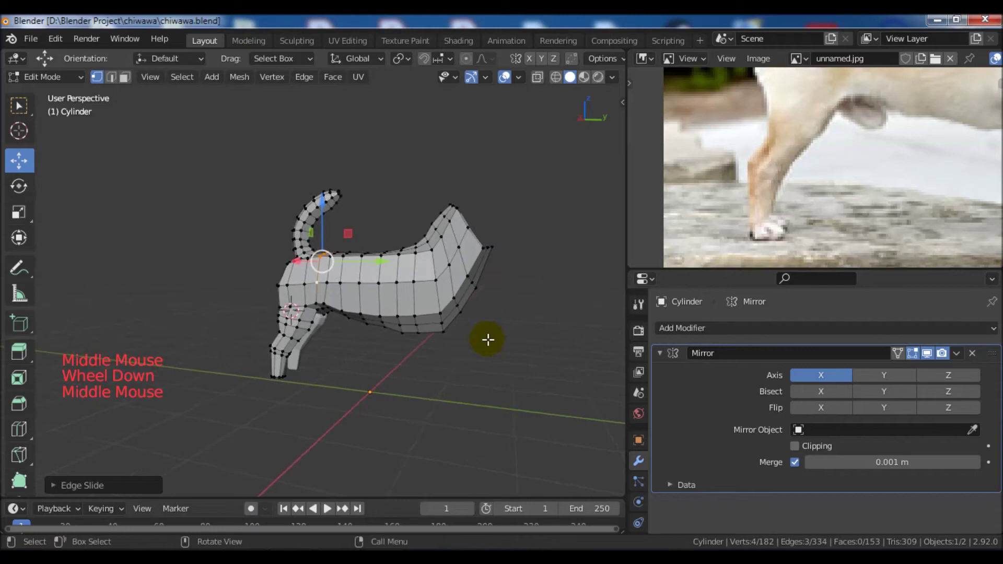
{"action": "scroll", "coordinate": [462, 340], "scroll_direction": "up", "scroll_amount": 2}
{"action": "scroll", "coordinate": [462, 340], "scroll_direction": "up", "scroll_amount": 2}
{"action": "key", "text": "KP_3"}
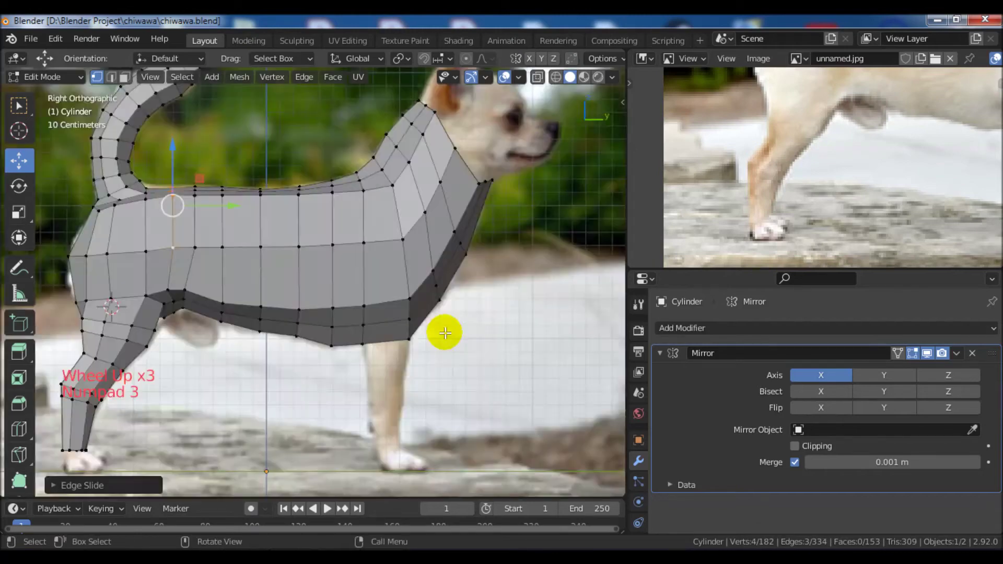
{"action": "scroll", "coordinate": [446, 333], "scroll_direction": "down", "scroll_amount": 2}
{"action": "middle_click_drag", "start_coordinate": [432, 320], "coordinate": [434, 325], "text": "shift"}
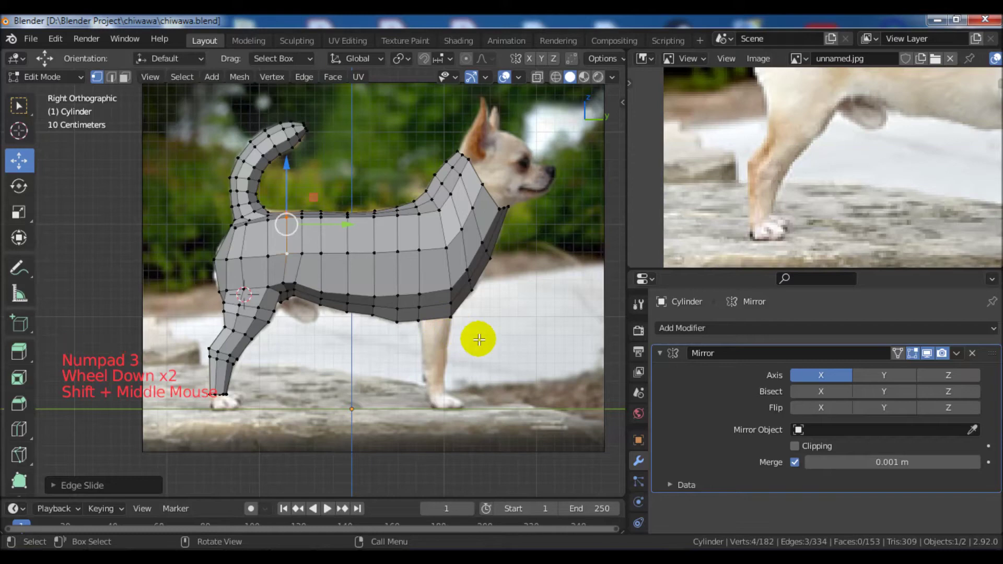
{"action": "middle_click_drag", "start_coordinate": [293, 347], "coordinate": [360, 322], "text": "shift"}
{"action": "scroll", "coordinate": [334, 329], "scroll_direction": "up", "scroll_amount": 1}
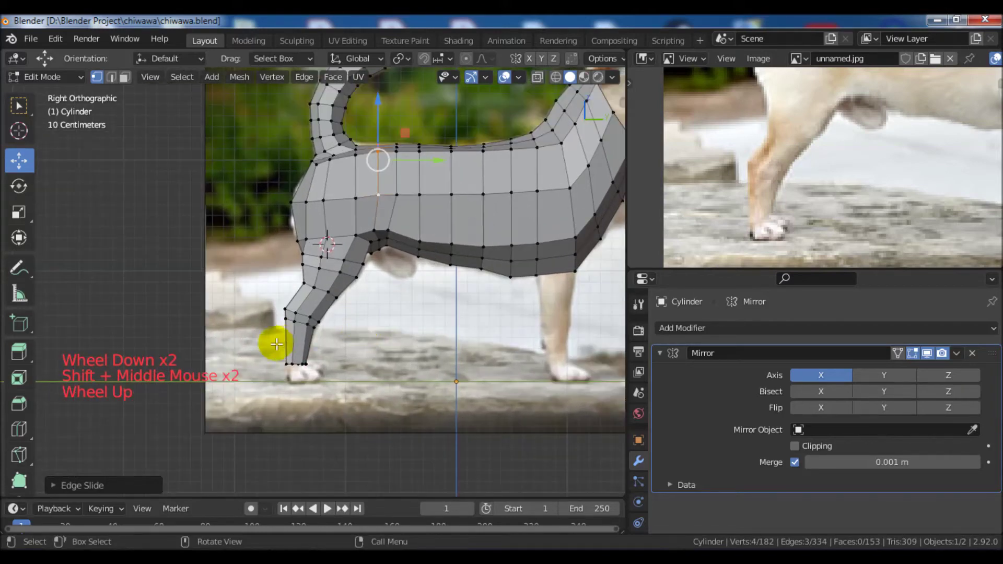
{"action": "left_click", "coordinate": [296, 342]}
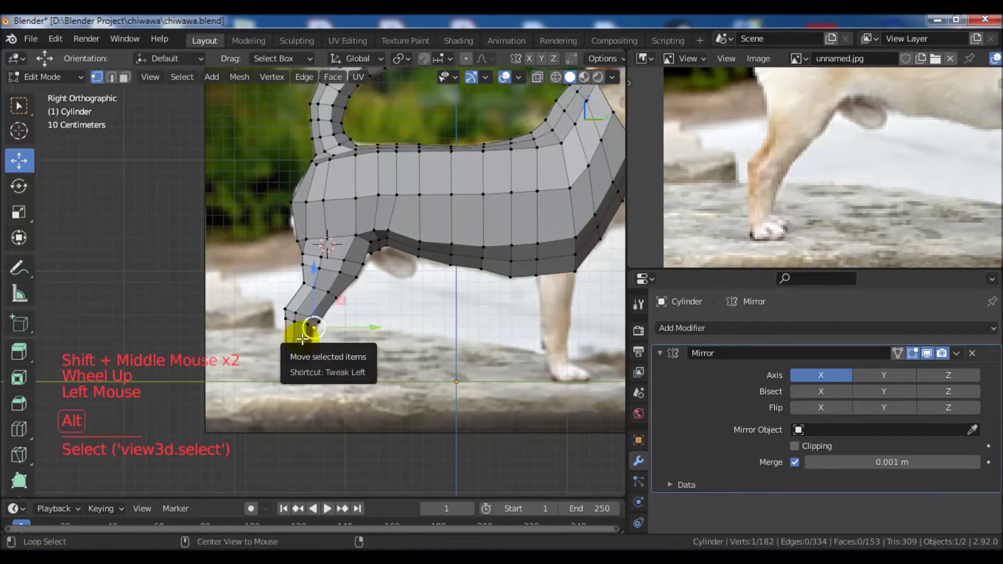
{"action": "key", "text": "alt+a"}
{"action": "key", "text": "z"}
{"action": "left_click", "coordinate": [215, 333]}
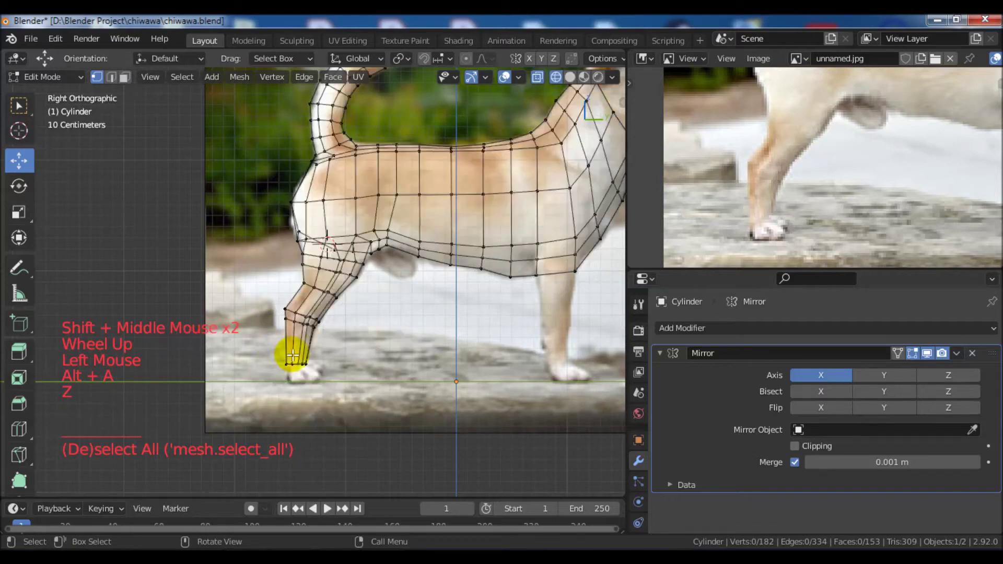
Select the hind leg's section below the hock and place a duplicate over the front leg in the photo.
{"action": "key", "text": "b"}
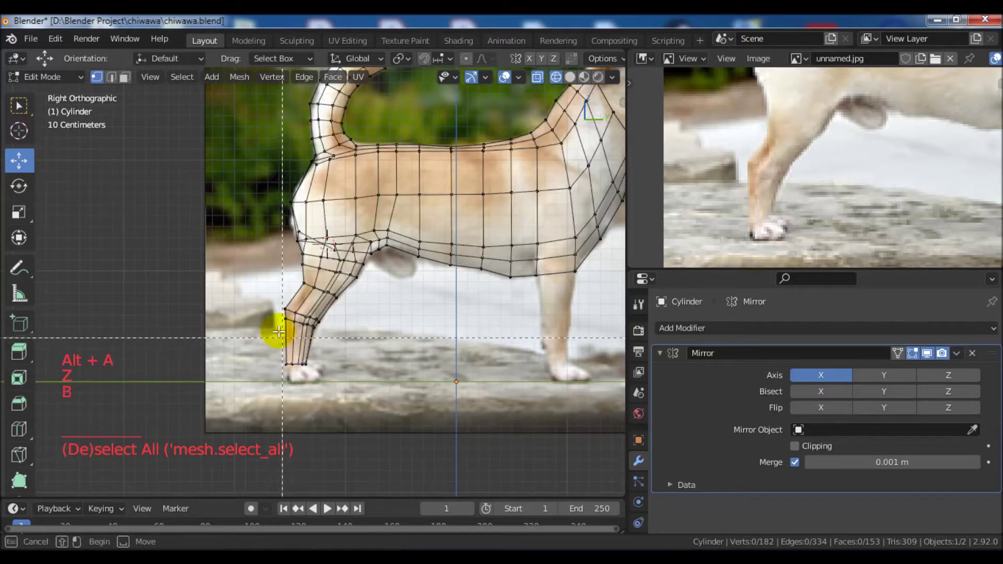
{"action": "left_click_drag", "start_coordinate": [333, 377], "coordinate": [332, 376]}
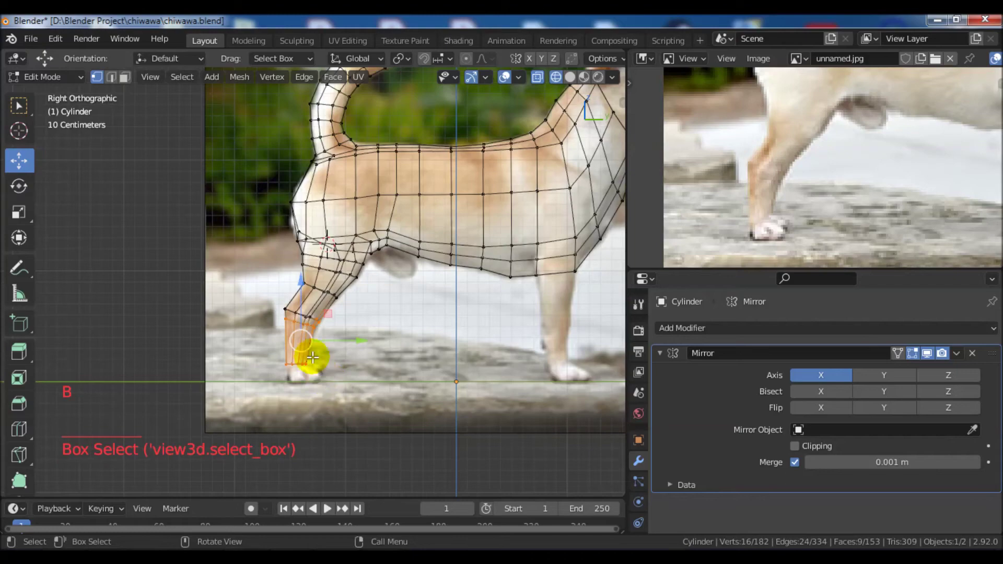
{"action": "scroll", "coordinate": [310, 351], "scroll_direction": "up", "scroll_amount": 4}
{"action": "scroll", "coordinate": [320, 320], "scroll_direction": "up", "scroll_amount": 2}
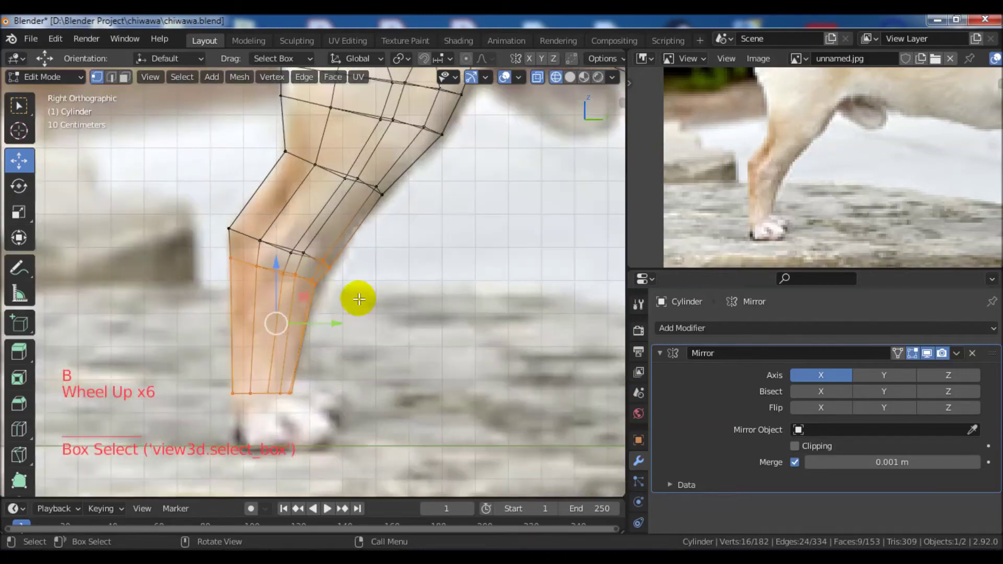
{"action": "key", "text": "b"}
{"action": "middle_click_drag", "start_coordinate": [353, 270], "coordinate": [353, 270]}
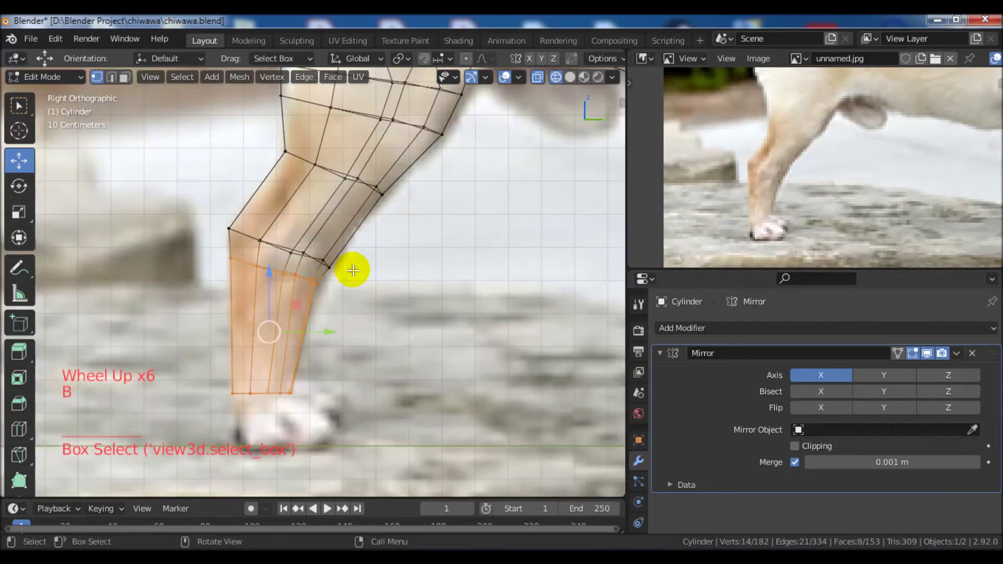
{"action": "scroll", "coordinate": [376, 287], "scroll_direction": "up", "scroll_amount": 1}
{"action": "scroll", "coordinate": [385, 291], "scroll_direction": "down", "scroll_amount": 9}
{"action": "middle_click_drag", "start_coordinate": [417, 321], "coordinate": [426, 325], "text": "shift"}
{"action": "key", "text": "shift+d"}
{"action": "left_click", "coordinate": [432, 304]}
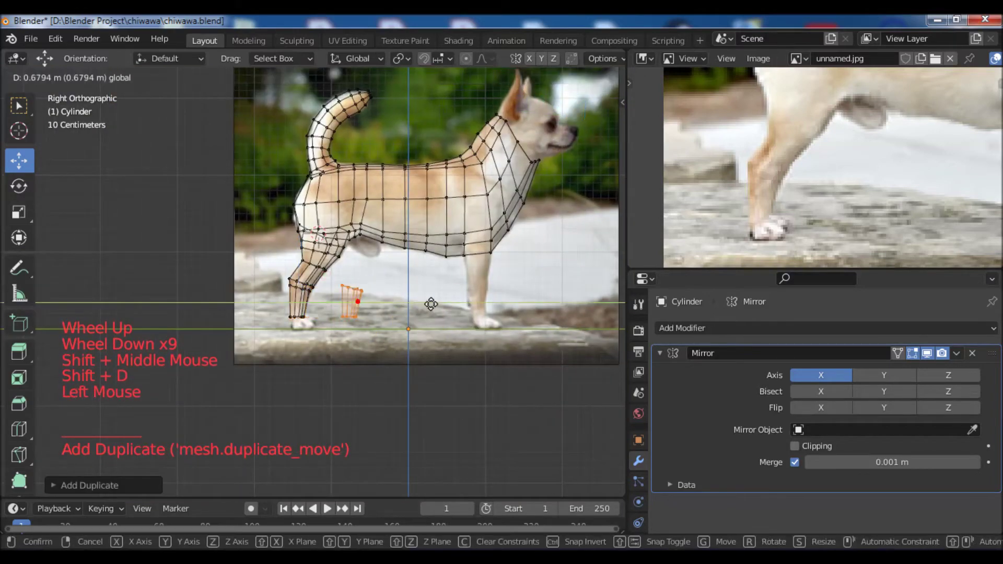
Rotate the duplicated leg section by about 9 degrees and shift it onto the lower front leg in the photo.
{"action": "scroll", "coordinate": [539, 311], "scroll_direction": "up", "scroll_amount": 6}
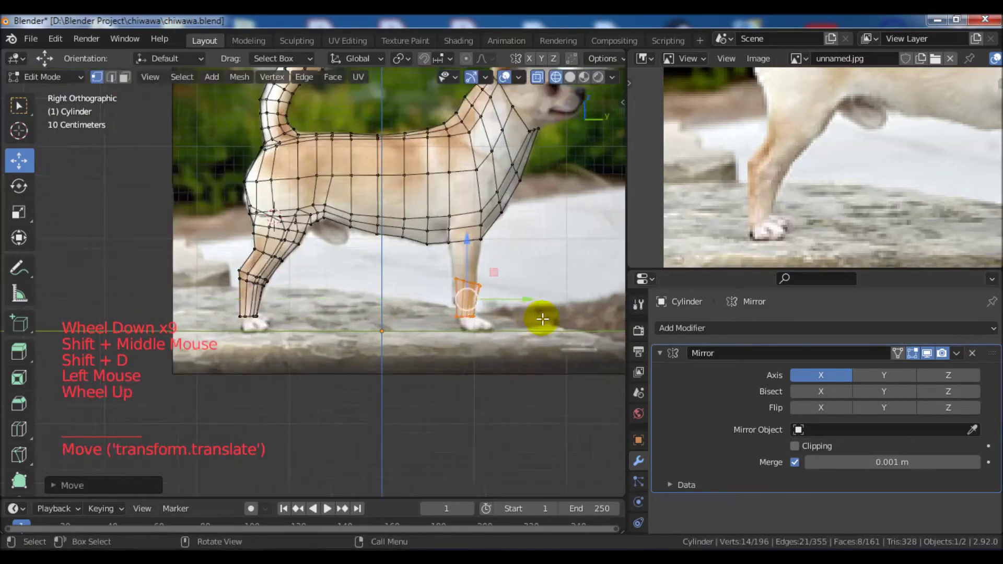
{"action": "middle_click_drag", "start_coordinate": [391, 309], "coordinate": [424, 327], "text": "shift"}
{"action": "key", "text": "r"}
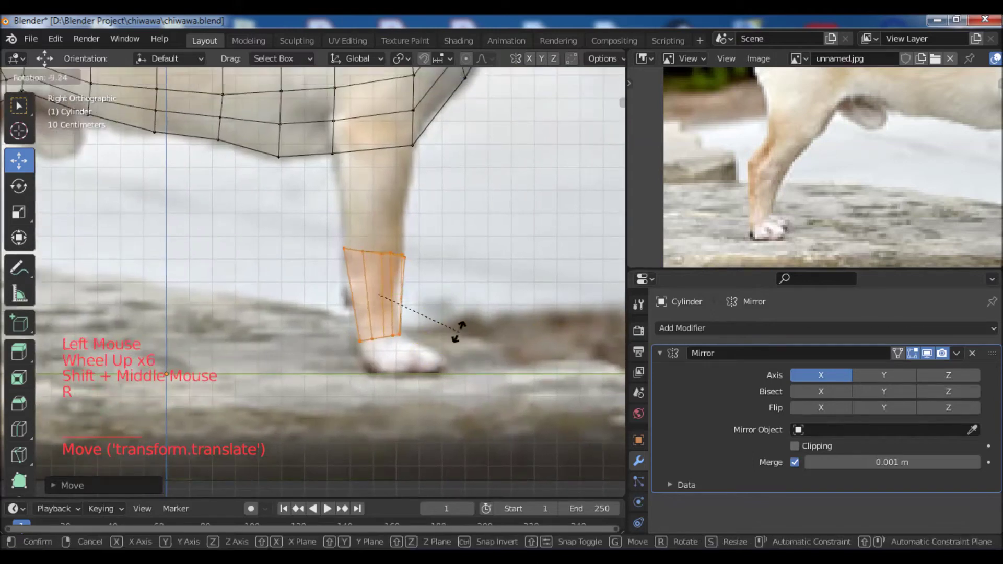
{"action": "left_click", "coordinate": [458, 332]}
{"action": "key", "text": "g"}
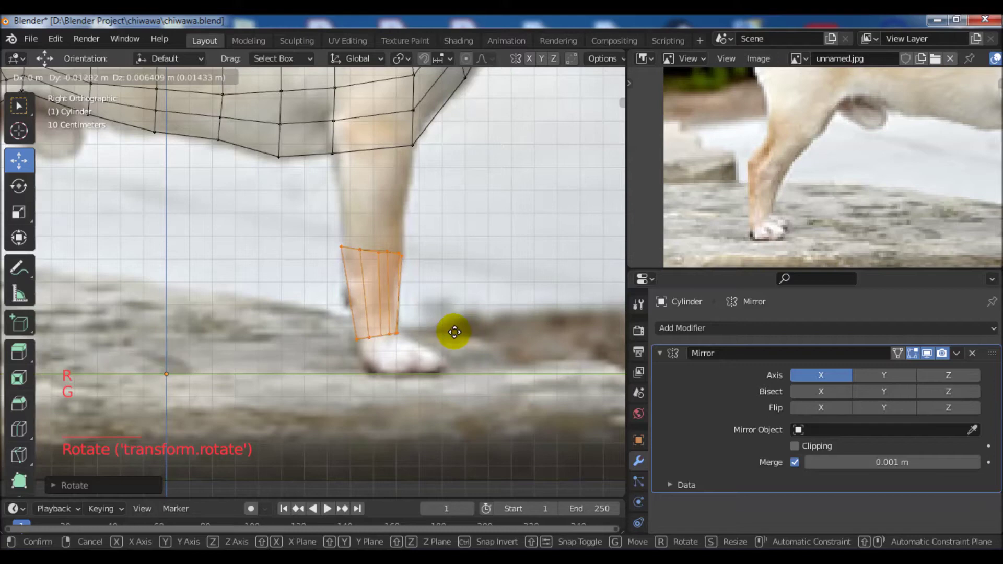
{"action": "left_click", "coordinate": [454, 332]}
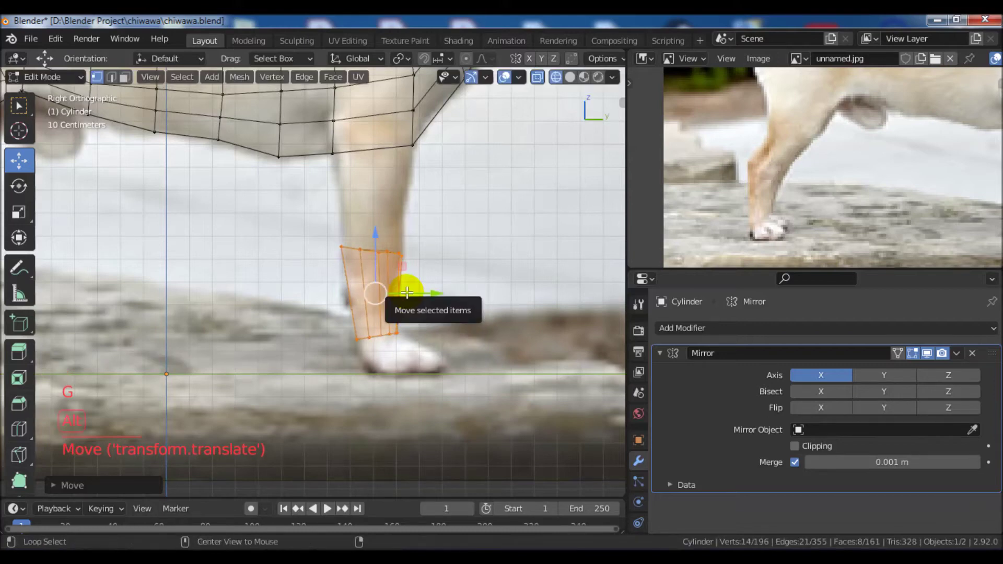
Raise the front leg's top vertex ring to just below the chest and scale it up to the photo's leg width.
{"action": "key", "text": "alt+a"}
{"action": "key", "text": "b"}
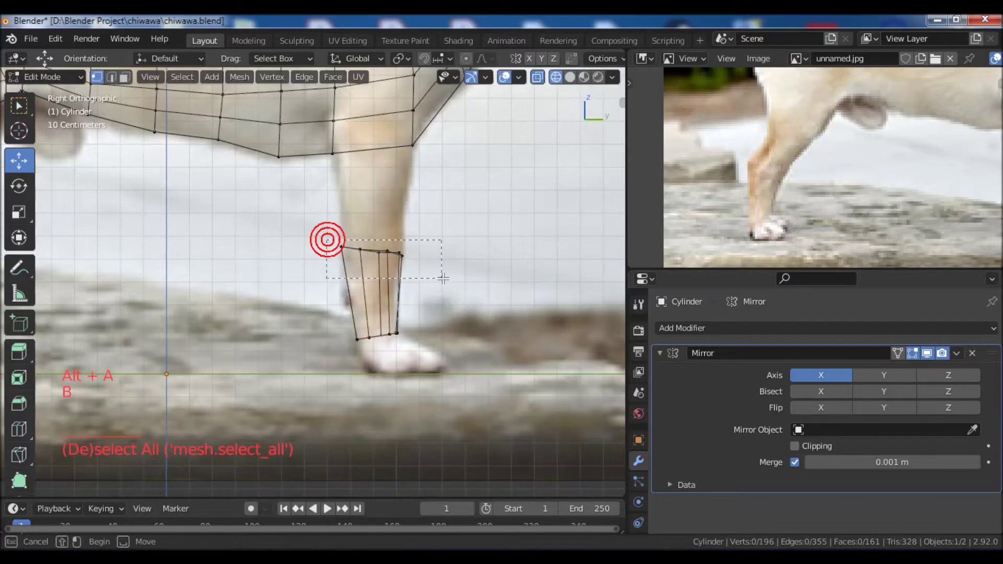
{"action": "left_click_drag", "start_coordinate": [442, 279], "coordinate": [440, 284]}
{"action": "left_click_drag", "start_coordinate": [376, 211], "coordinate": [370, 118]}
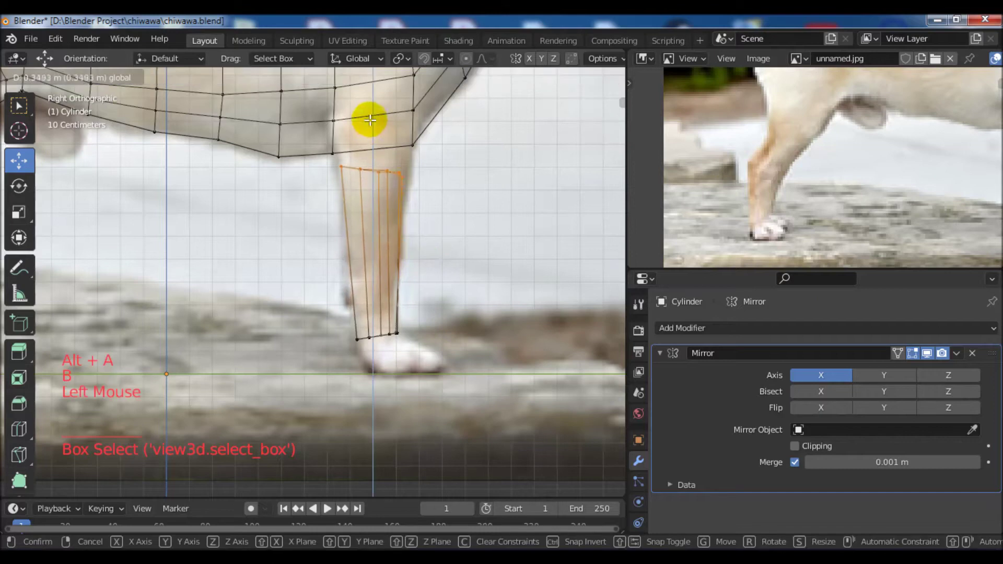
{"action": "key", "text": "s"}
{"action": "left_click", "coordinate": [444, 187]}
{"action": "key", "text": "s"}
{"action": "left_click", "coordinate": [447, 209]}
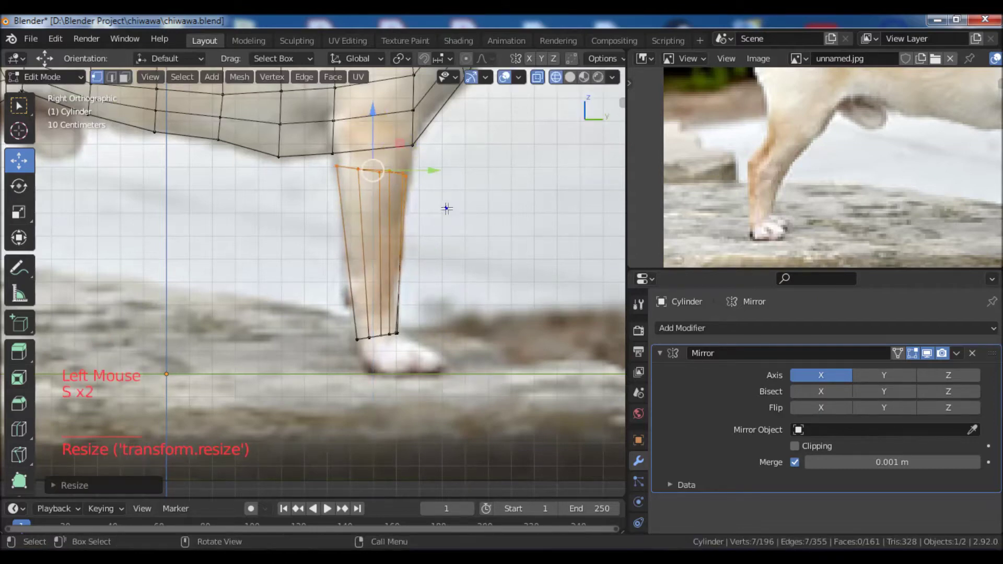
Flatten the front leg's top vertex ring by scaling it down along the Z axis.
{"action": "left_click", "coordinate": [19, 213]}
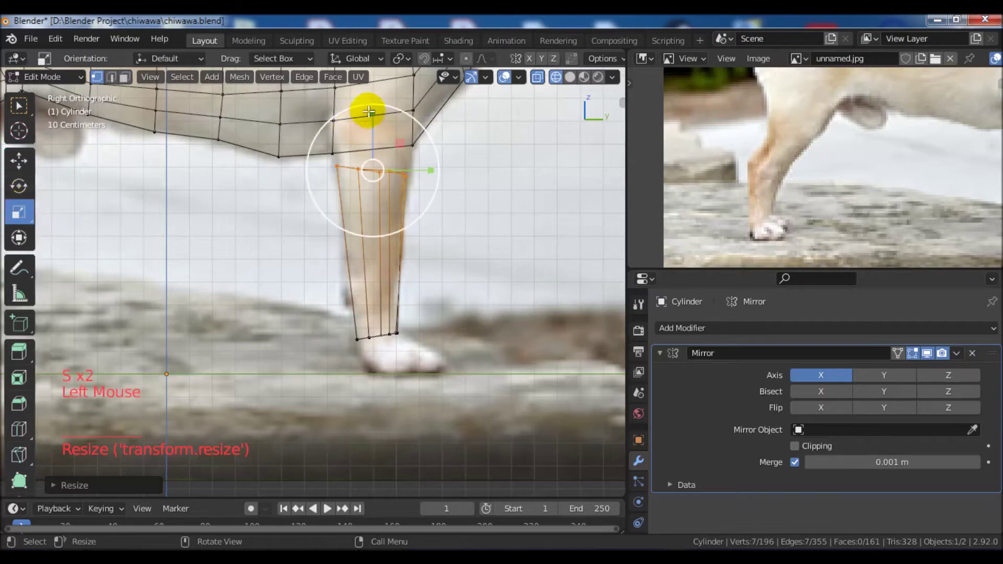
{"action": "left_click_drag", "start_coordinate": [369, 111], "coordinate": [370, 108]}
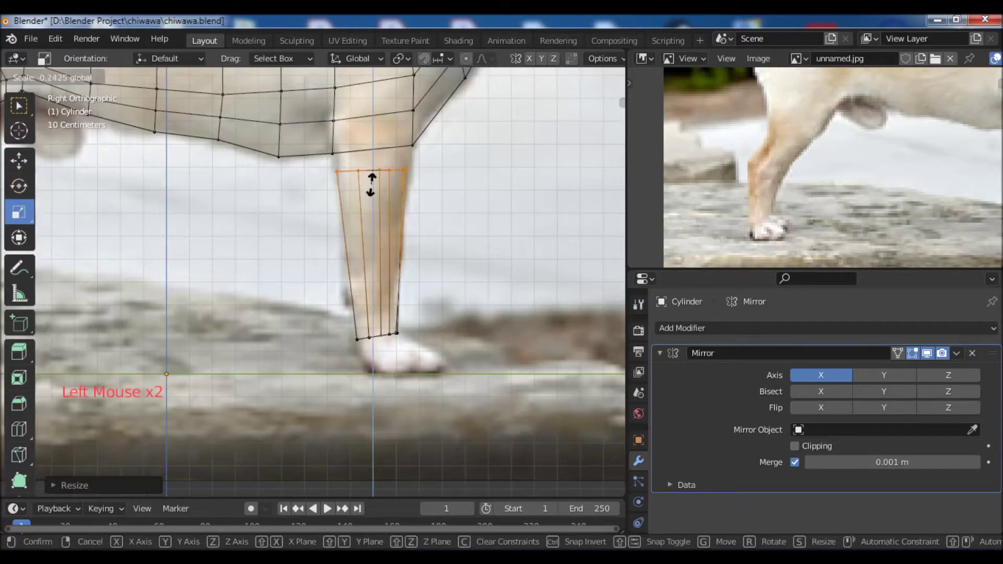
{"action": "left_click_drag", "start_coordinate": [371, 189], "coordinate": [371, 178]}
Reselect the front leg's top ring with the Select Box tool active, and move, scale and rotate it to fit the leg outline.
{"action": "left_click", "coordinate": [336, 175]}
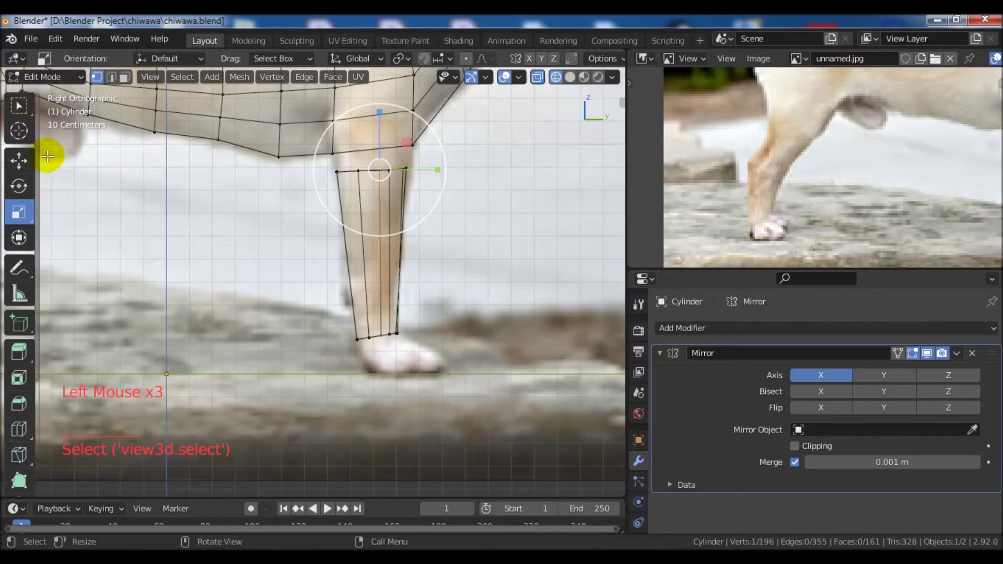
{"action": "left_click", "coordinate": [17, 108]}
{"action": "key", "text": "alt+a"}
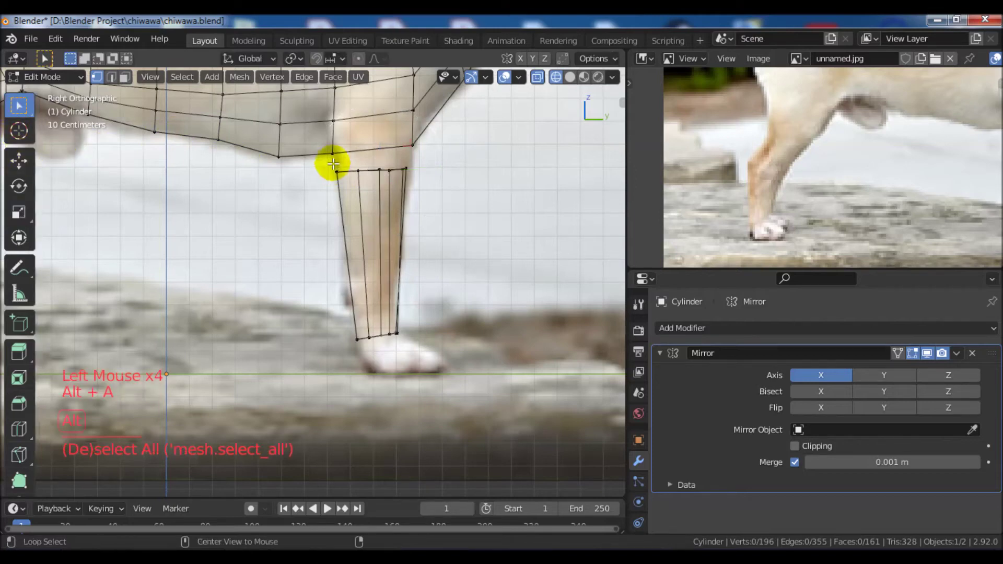
{"action": "key", "text": "b"}
{"action": "left_click_drag", "start_coordinate": [314, 157], "coordinate": [475, 213]}
{"action": "key", "text": "g"}
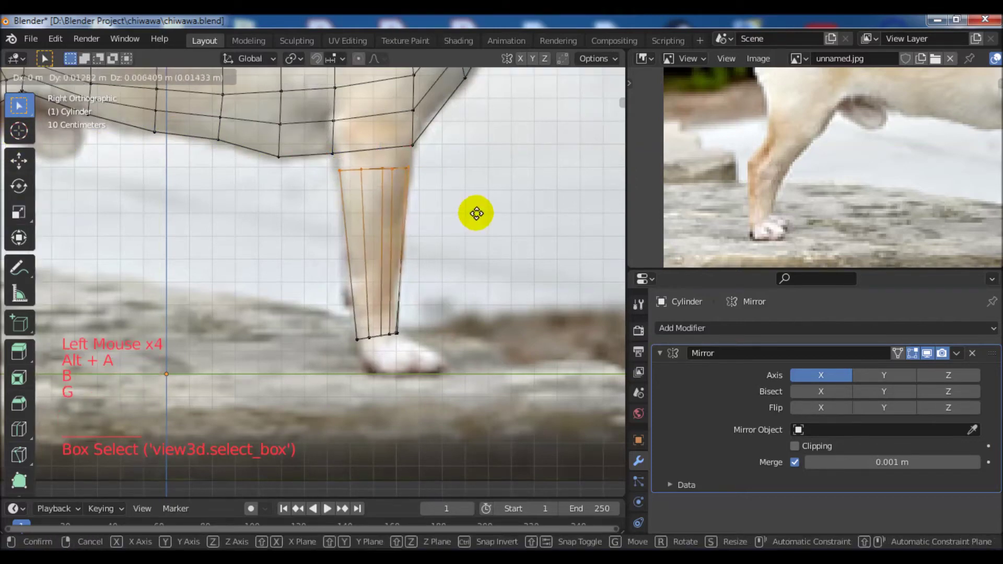
{"action": "left_click", "coordinate": [476, 213]}
{"action": "key", "text": "s"}
{"action": "left_click", "coordinate": [475, 211]}
{"action": "key", "text": "r"}
{"action": "left_click", "coordinate": [499, 230]}
{"action": "key", "text": "g"}
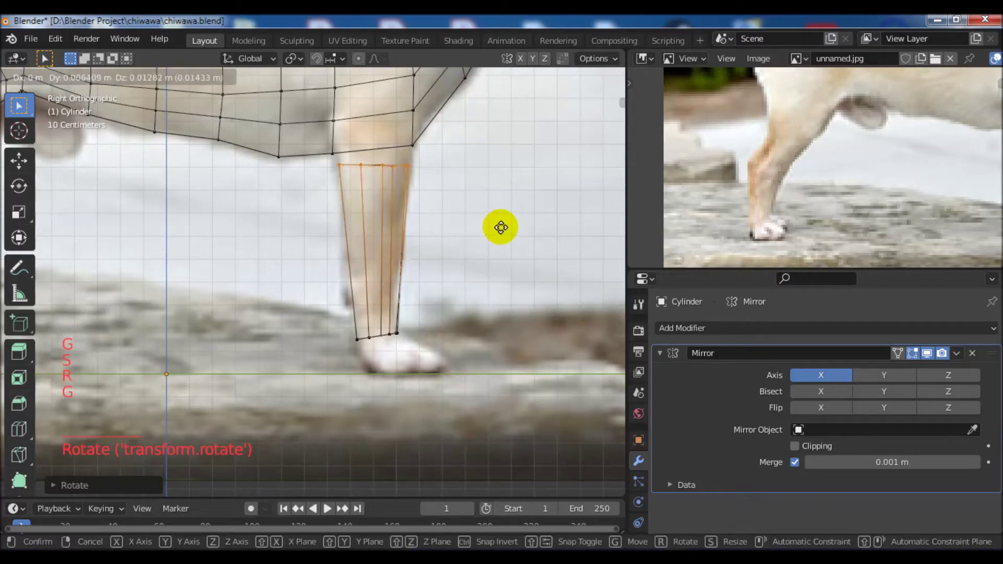
{"action": "left_click", "coordinate": [500, 227]}
Move and rotate the front leg's bottom vertex ring to align it with the ankle above the paw.
{"action": "key", "text": "alt+a"}
{"action": "key", "text": "b"}
{"action": "left_click_drag", "start_coordinate": [337, 316], "coordinate": [420, 356]}
{"action": "key", "text": "g"}
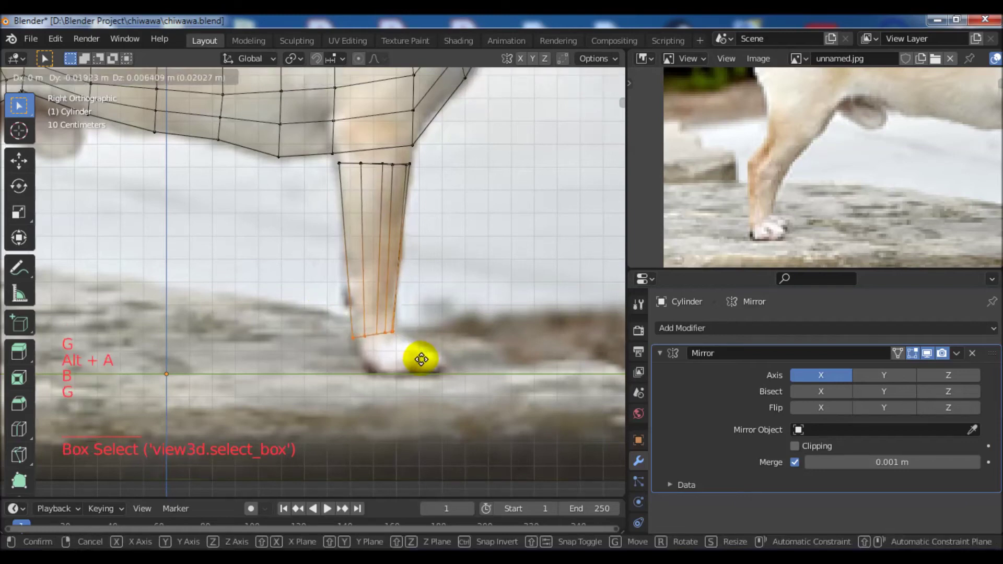
{"action": "left_click", "coordinate": [420, 359]}
{"action": "key", "text": "r"}
{"action": "left_click", "coordinate": [432, 363]}
{"action": "key", "text": "g"}
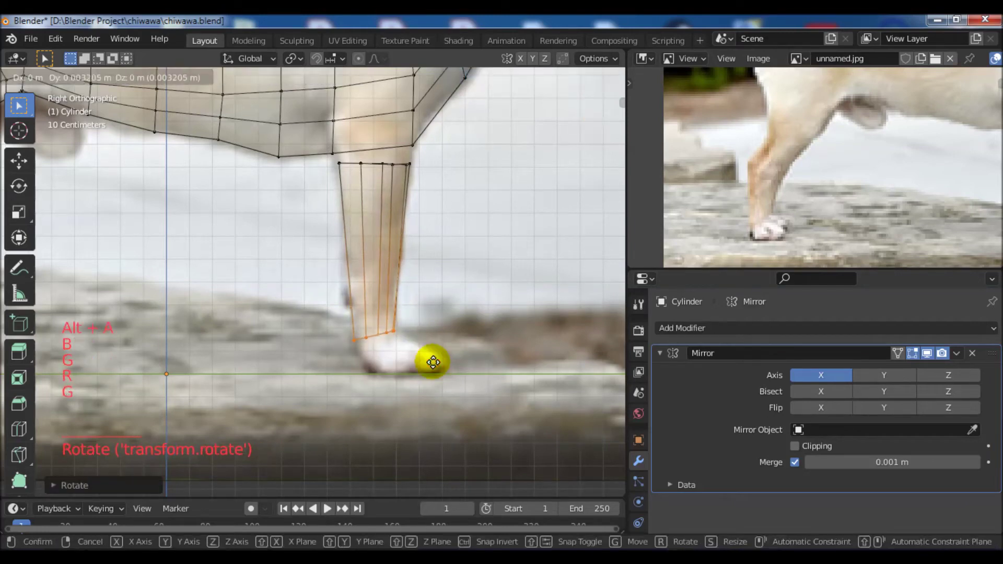
{"action": "left_click", "coordinate": [433, 363]}
Try to lower the two chest side vertices above the front leg and shift them sideways, then undo both moves.
{"action": "scroll", "coordinate": [432, 362], "scroll_direction": "down", "scroll_amount": 6}
{"action": "middle_click_drag", "start_coordinate": [425, 358], "coordinate": [416, 340], "text": "shift"}
{"action": "scroll", "coordinate": [349, 340], "scroll_direction": "up", "scroll_amount": 3}
{"action": "key", "text": "KP_3"}
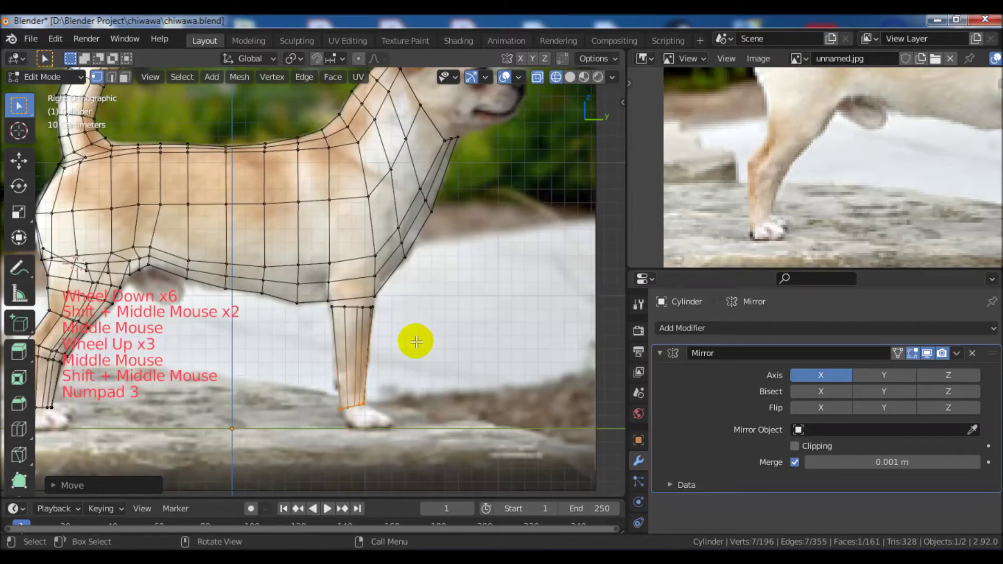
{"action": "scroll", "coordinate": [416, 342], "scroll_direction": "up", "scroll_amount": 4}
{"action": "left_click", "coordinate": [334, 204]}
{"action": "middle_click_drag", "start_coordinate": [335, 204], "coordinate": [336, 259]}
{"action": "left_click", "coordinate": [290, 242], "text": "shift"}
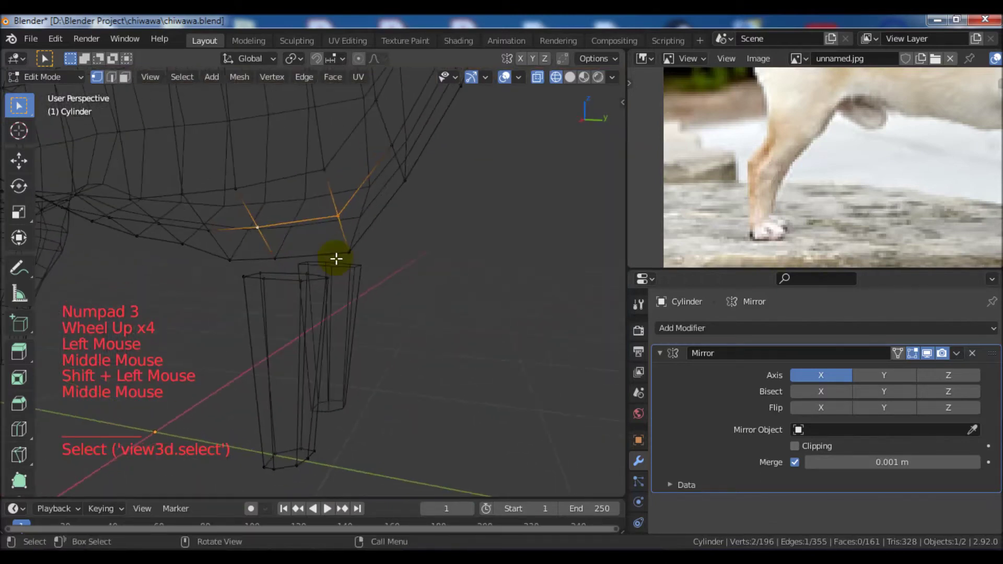
{"action": "key", "text": "KP_3"}
{"action": "key", "text": "g"}
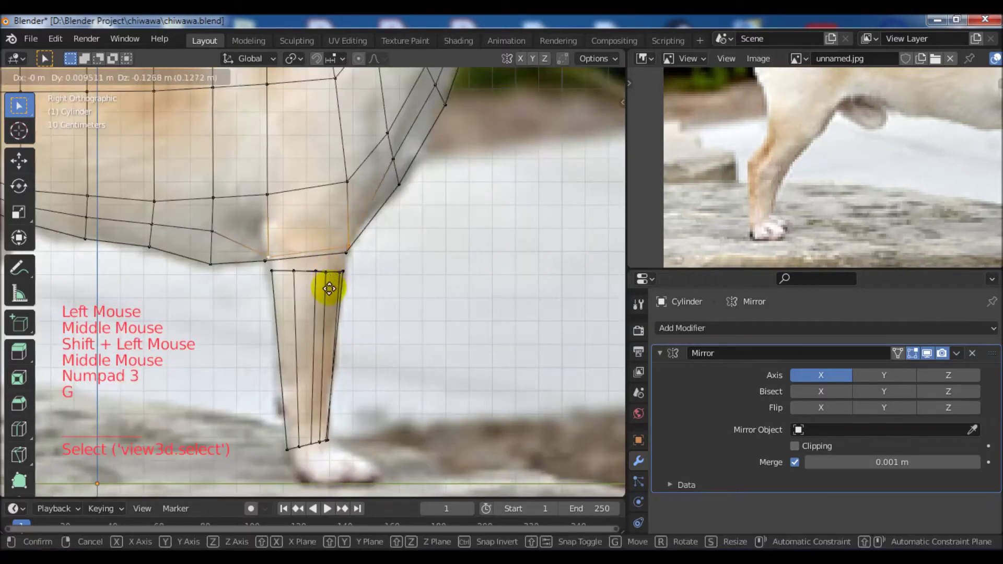
{"action": "left_click", "coordinate": [327, 291]}
{"action": "middle_click_drag", "start_coordinate": [328, 290], "coordinate": [224, 258]}
{"action": "left_click", "coordinate": [20, 162]}
{"action": "left_click_drag", "start_coordinate": [264, 261], "coordinate": [245, 259]}
{"action": "middle_click_drag", "start_coordinate": [246, 259], "coordinate": [314, 277]}
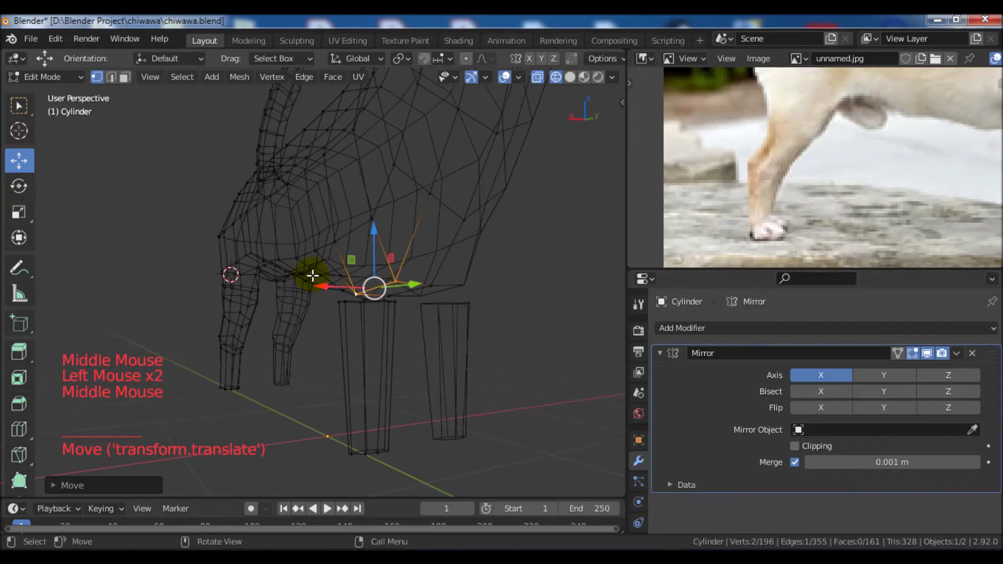
{"action": "key", "text": "z"}
{"action": "middle_click_drag", "start_coordinate": [400, 280], "coordinate": [340, 278]}
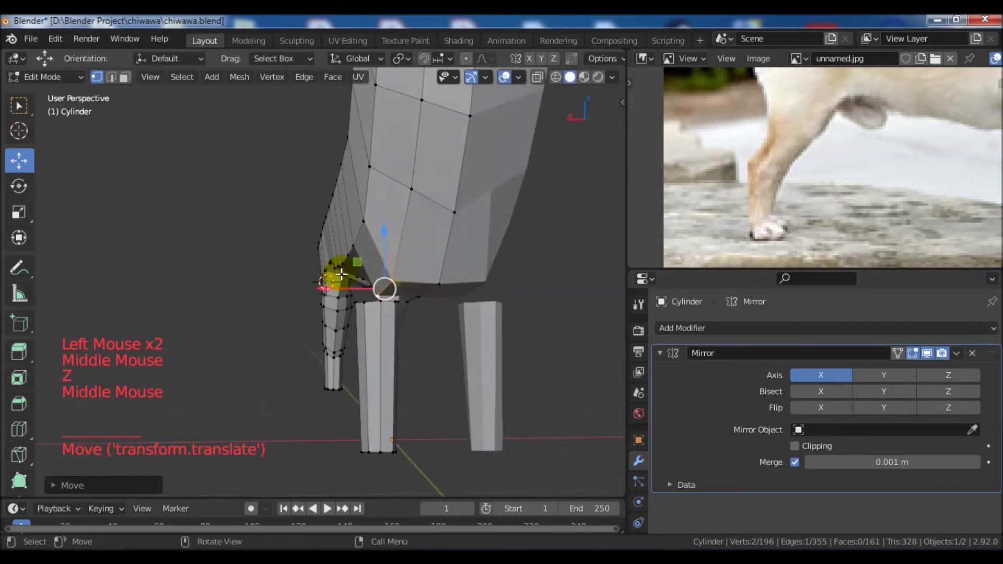
{"action": "key", "text": "ctrl+z"}
{"action": "key", "text": "ctrl+z"}
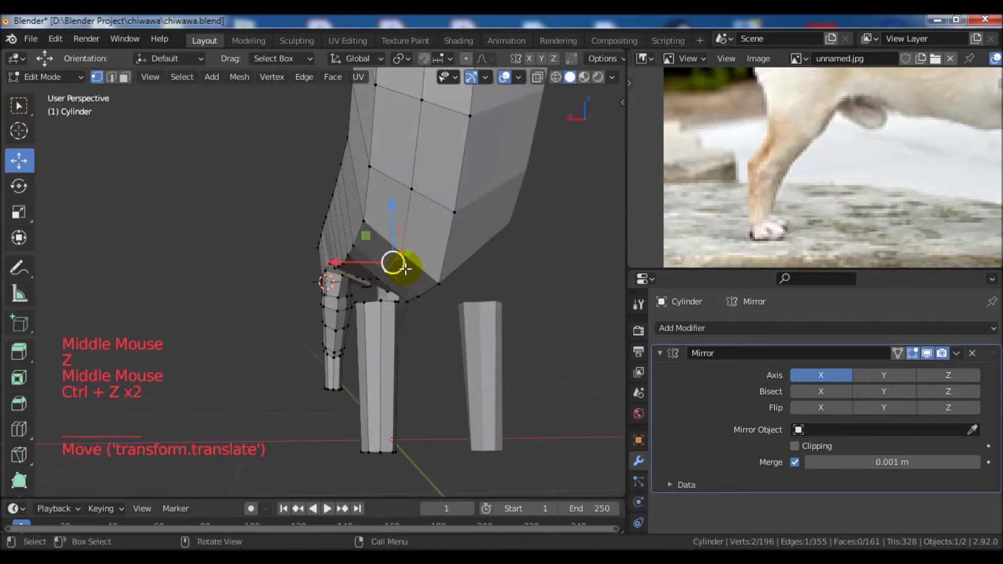
Lower the two selected chest vertices along Z to the chest's lower edge above the front leg.
{"action": "key", "text": "KP_3"}
{"action": "key", "text": "z"}
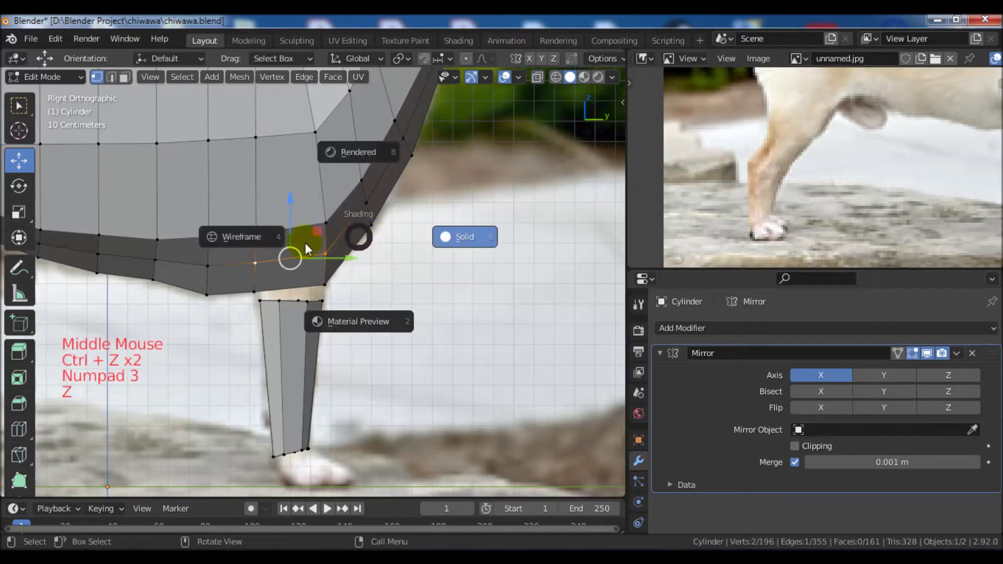
{"action": "left_click_drag", "start_coordinate": [291, 211], "coordinate": [295, 233]}
{"action": "middle_click_drag", "start_coordinate": [295, 232], "coordinate": [385, 246]}
Lower the next pair of chest side vertices above the front leg along Z and fine-tune their height against the photo.
{"action": "left_click", "coordinate": [325, 215]}
{"action": "left_click", "coordinate": [244, 228], "text": "shift"}
{"action": "middle_click_drag", "start_coordinate": [244, 228], "coordinate": [246, 259]}
{"action": "key", "text": "KP_3"}
{"action": "left_click_drag", "start_coordinate": [282, 168], "coordinate": [287, 207]}
{"action": "middle_click_drag", "start_coordinate": [284, 208], "coordinate": [331, 231]}
{"action": "key", "text": "z"}
{"action": "left_click", "coordinate": [404, 233]}
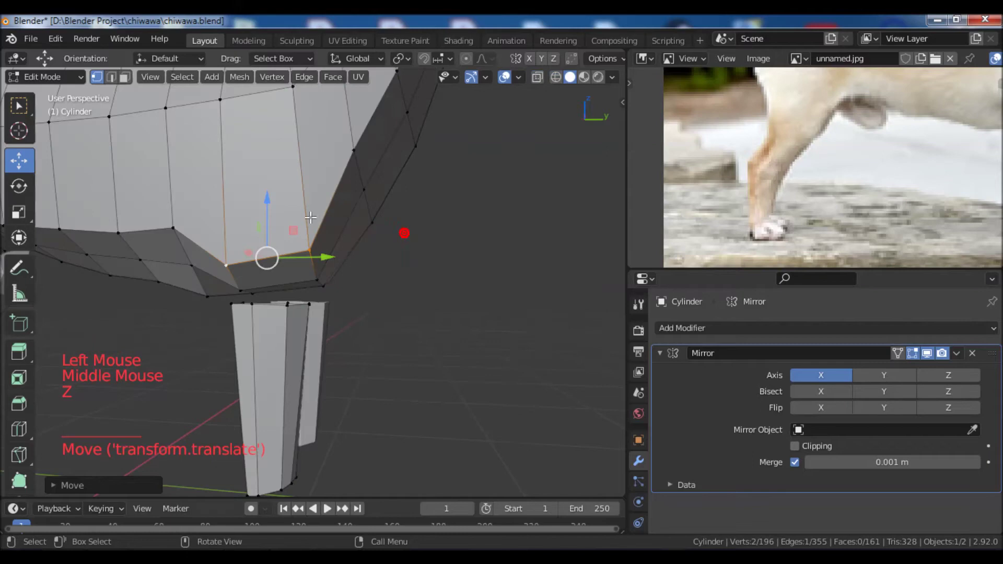
{"action": "key", "text": "KP_3"}
{"action": "key", "text": "z"}
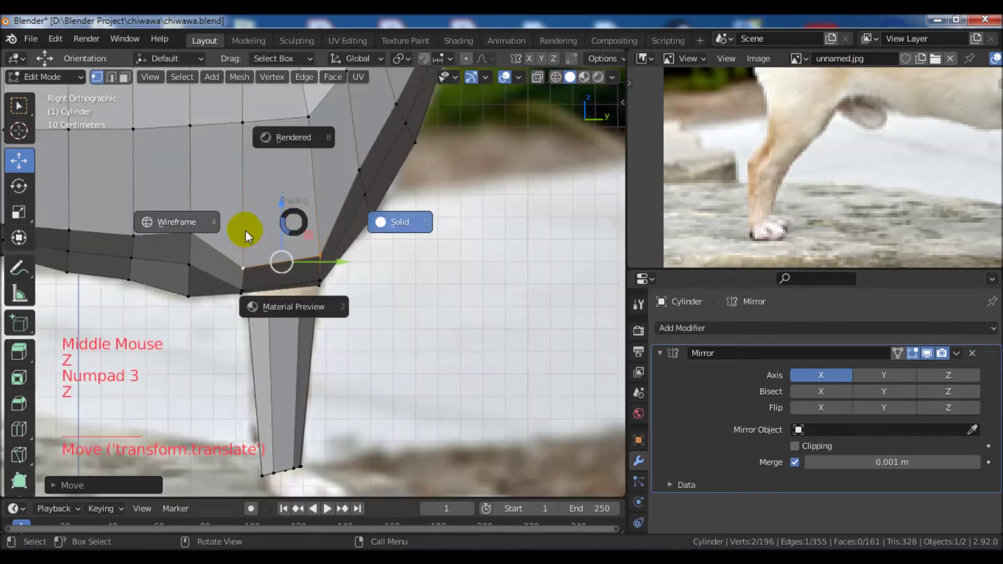
{"action": "left_click", "coordinate": [240, 226]}
{"action": "left_click_drag", "start_coordinate": [292, 202], "coordinate": [277, 189]}
{"action": "middle_click_drag", "start_coordinate": [278, 189], "coordinate": [325, 251]}
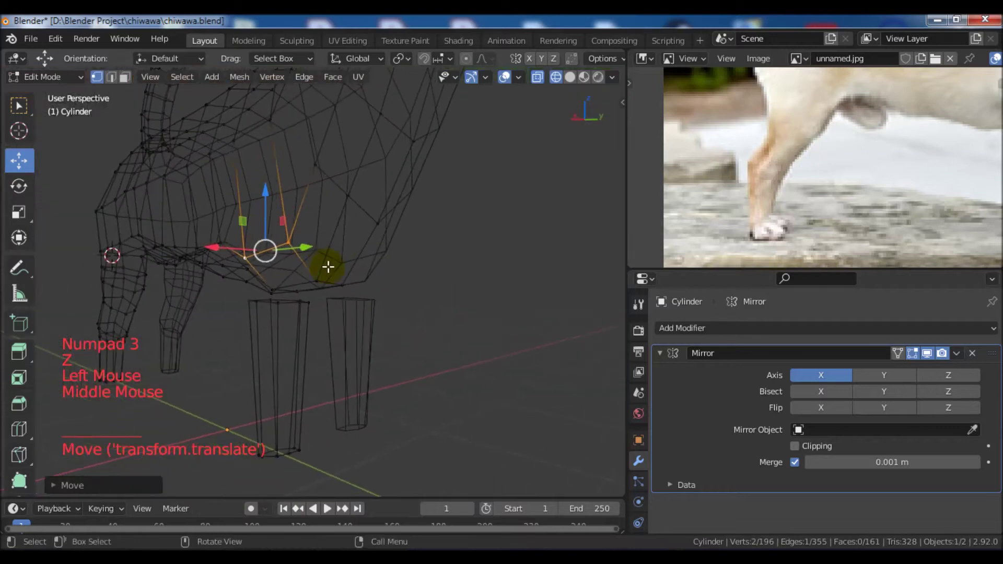
Raise the lower pair of chest vertices above the front leg to just beneath the pair above them.
{"action": "left_click", "coordinate": [320, 271]}
{"action": "left_click", "coordinate": [277, 292], "text": "shift"}
{"action": "key", "text": "KP_3"}
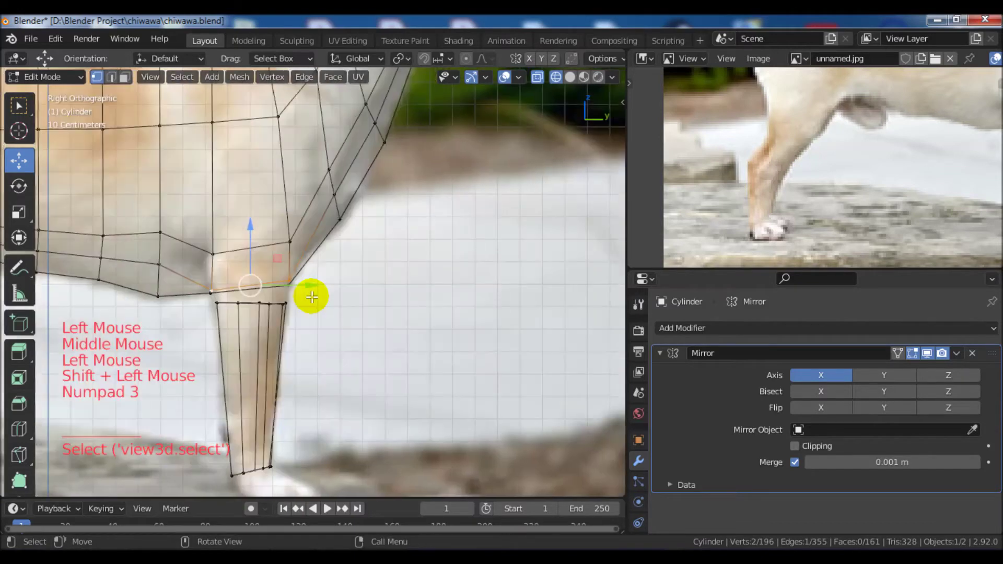
{"action": "left_click_drag", "start_coordinate": [244, 233], "coordinate": [250, 206]}
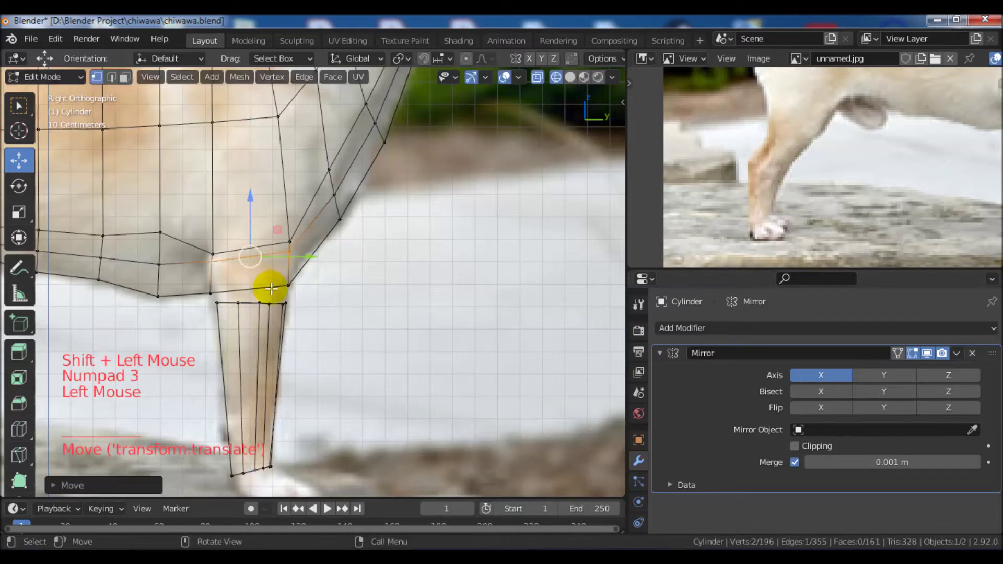
Box-select the front leg's top vertex ring and extrude it upward into the chest area.
{"action": "key", "text": "alt+a"}
{"action": "key", "text": "b"}
{"action": "left_click_drag", "start_coordinate": [206, 297], "coordinate": [322, 328]}
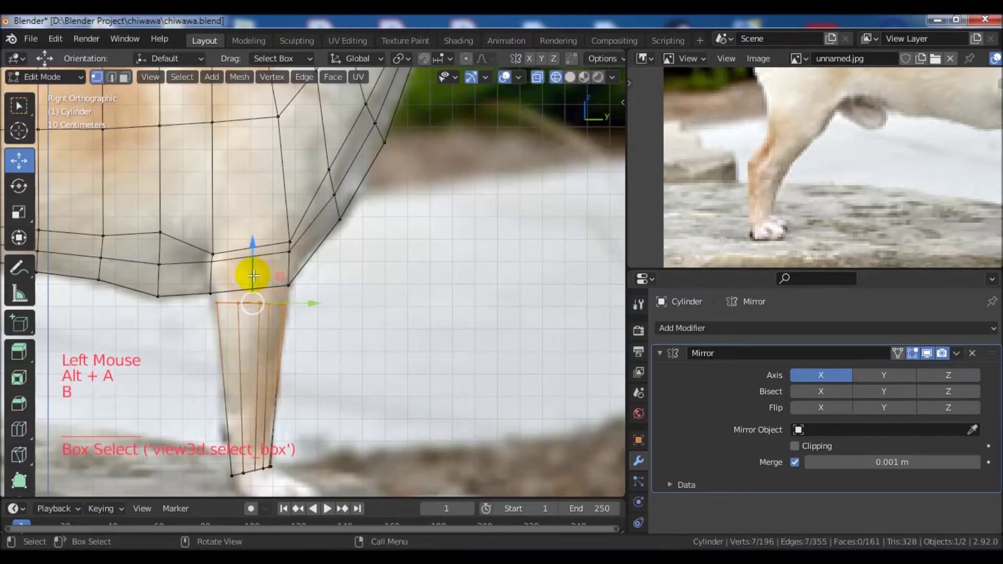
{"action": "key", "text": "s"}
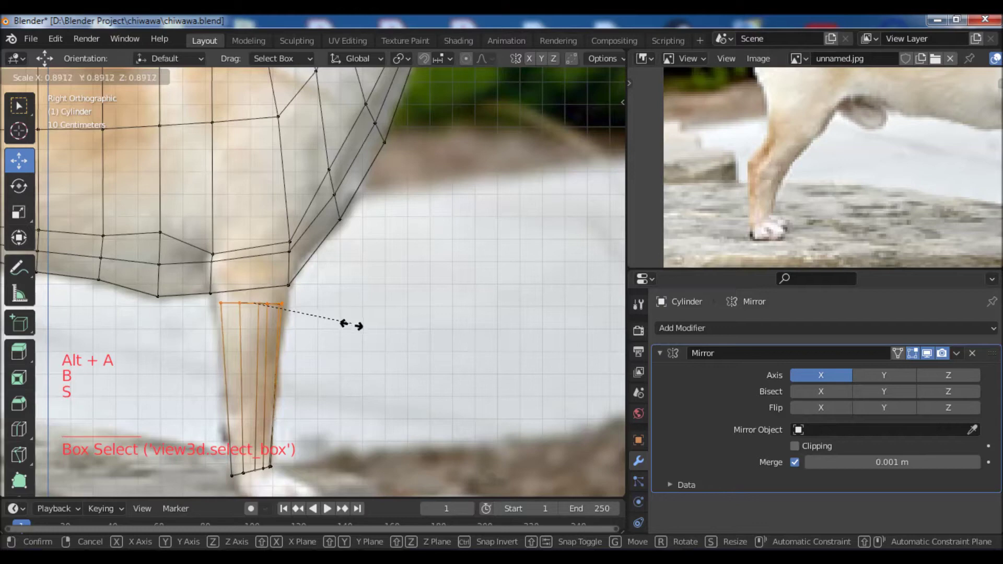
{"action": "left_click", "coordinate": [349, 325]}
{"action": "key", "text": "e"}
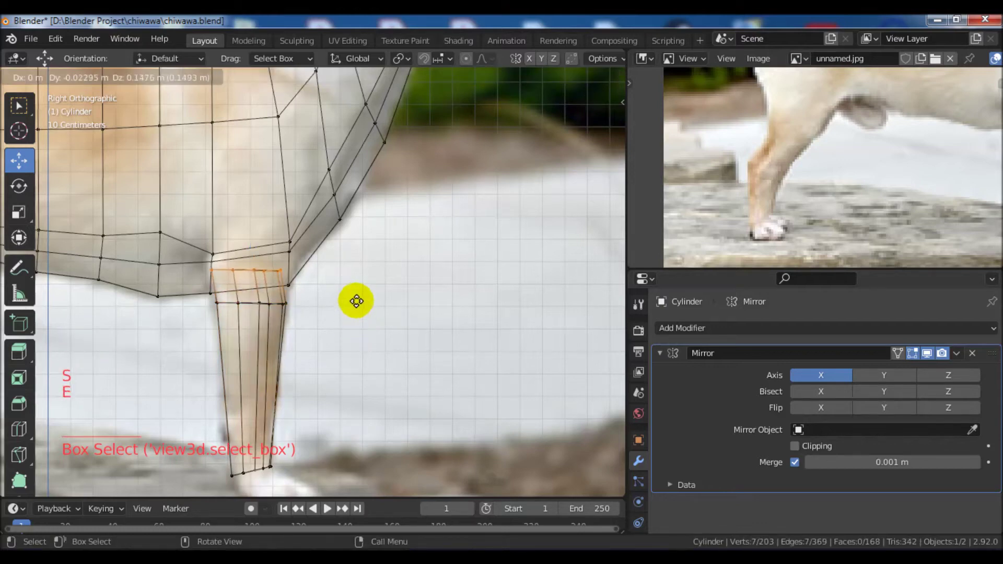
{"action": "left_click", "coordinate": [356, 301]}
Scale the extruded ring up to the upper leg's width and raise it to the chest's lower edge.
{"action": "key", "text": "s"}
{"action": "left_click", "coordinate": [375, 297]}
{"action": "key", "text": "g"}
{"action": "left_click", "coordinate": [380, 296]}
{"action": "key", "text": "s"}
{"action": "left_click", "coordinate": [399, 295]}
{"action": "key", "text": "g"}
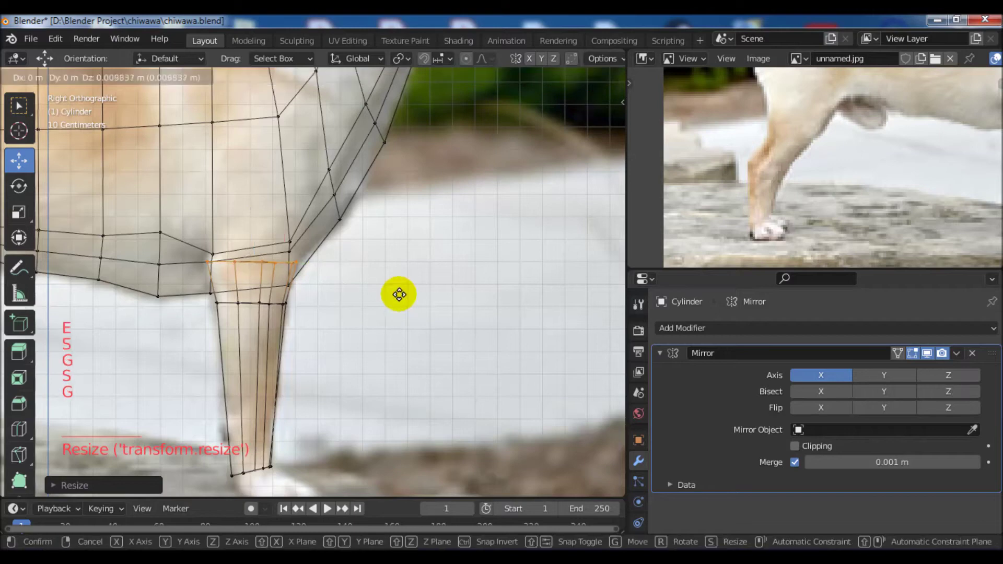
{"action": "left_click", "coordinate": [400, 296]}
Switch to solid shading and rotate the front leg's top ring to follow the slope of the chest underside.
{"action": "middle_click_drag", "start_coordinate": [400, 296], "coordinate": [329, 288]}
{"action": "scroll", "coordinate": [328, 298], "scroll_direction": "up", "scroll_amount": 4}
{"action": "key", "text": "z"}
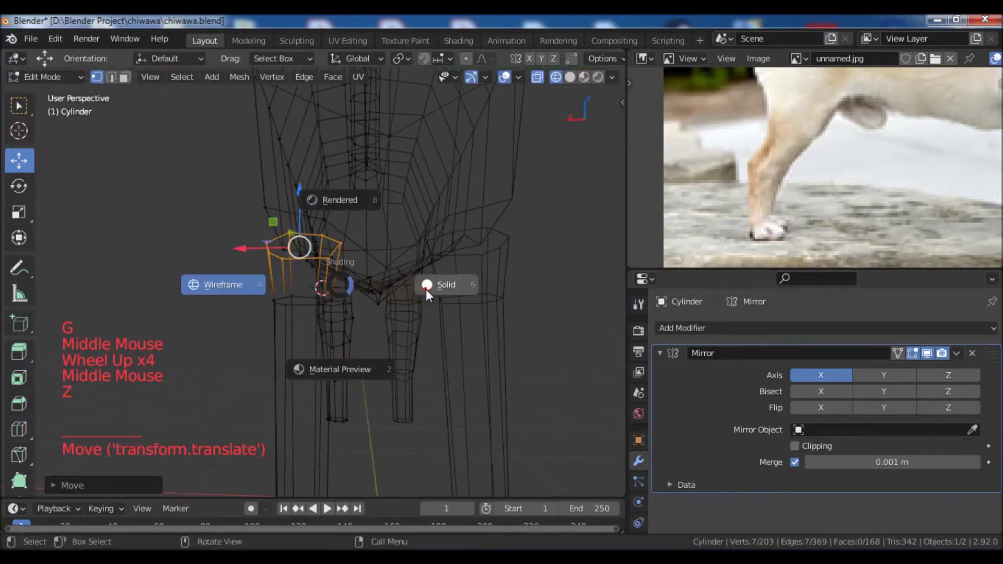
{"action": "middle_click", "coordinate": [424, 298]}
{"action": "middle_click_drag", "start_coordinate": [424, 298], "coordinate": [421, 307]}
{"action": "key", "text": "r"}
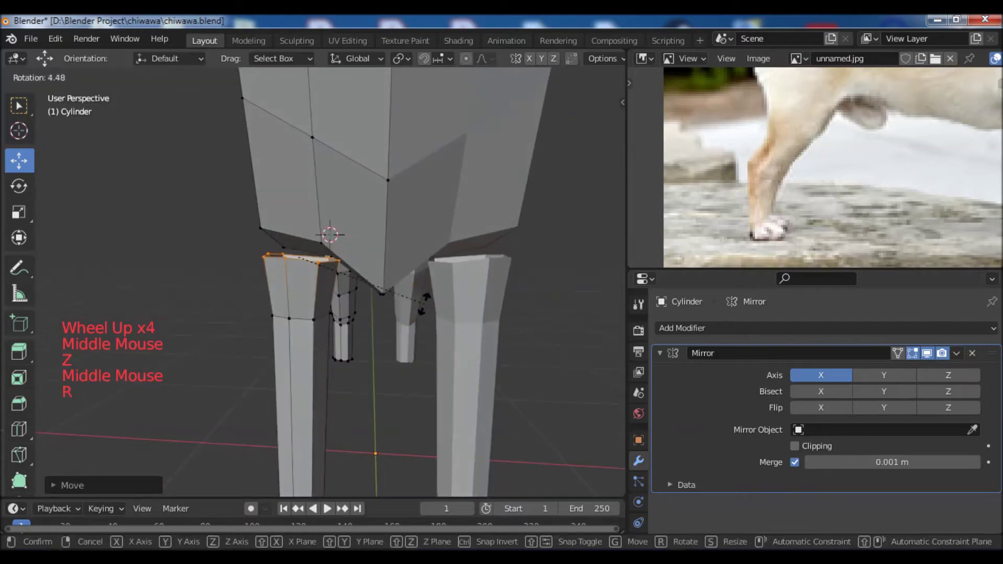
{"action": "left_click", "coordinate": [421, 314]}
Fill a face between the leg's rear top edge and the adjacent chest edge.
{"action": "middle_click_drag", "start_coordinate": [421, 314], "coordinate": [494, 300]}
{"action": "scroll", "coordinate": [459, 300], "scroll_direction": "down", "scroll_amount": 3}
{"action": "scroll", "coordinate": [432, 289], "scroll_direction": "up", "scroll_amount": 3}
{"action": "middle_click_drag", "start_coordinate": [417, 273], "coordinate": [535, 267]}
{"action": "scroll", "coordinate": [457, 263], "scroll_direction": "up", "scroll_amount": 3}
{"action": "middle_click_drag", "start_coordinate": [416, 255], "coordinate": [435, 254], "text": "shift"}
{"action": "middle_click_drag", "start_coordinate": [435, 254], "coordinate": [442, 255]}
{"action": "mouse_move", "coordinate": [442, 255]}
{"action": "middle_mouse_down"}
{"action": "mouse_move", "coordinate": [457, 256]}
{"action": "mouse_move", "coordinate": [448, 269]}
{"action": "middle_mouse_up"}
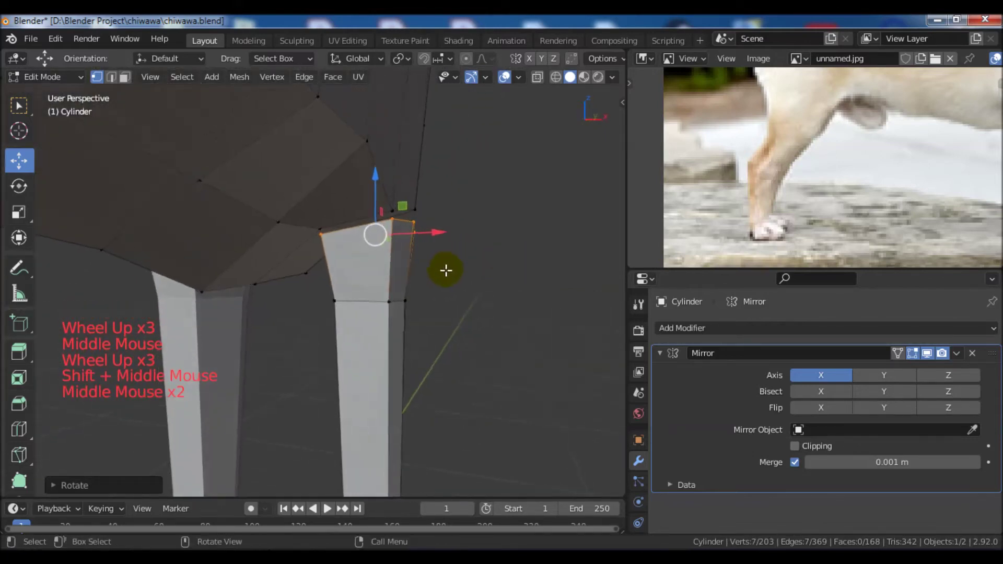
{"action": "scroll", "coordinate": [448, 269], "scroll_direction": "up", "scroll_amount": 1}
{"action": "left_click", "coordinate": [377, 208]}
{"action": "middle_click_drag", "start_coordinate": [377, 208], "coordinate": [336, 233]}
{"action": "left_click", "coordinate": [296, 227], "text": "shift"}
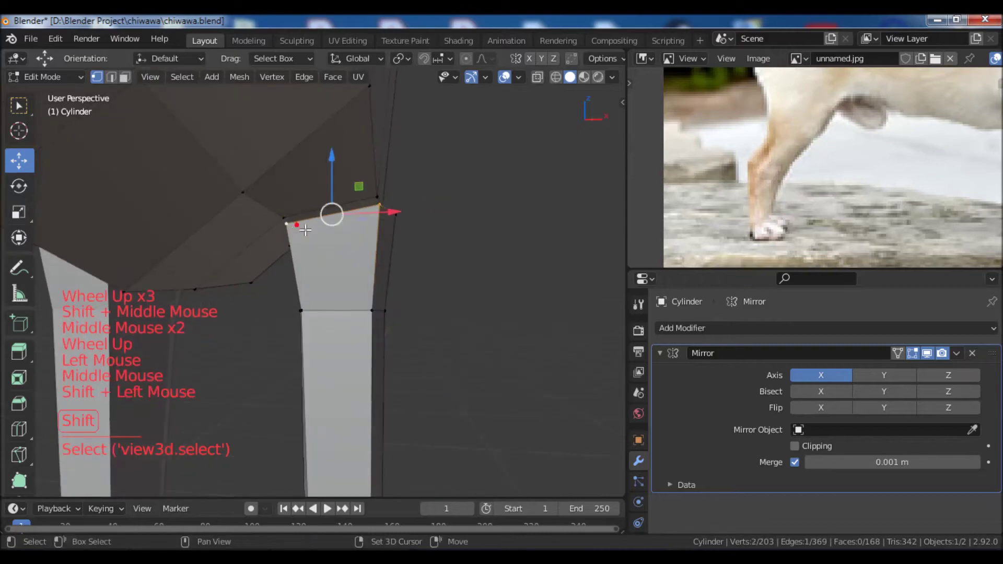
{"action": "left_click", "coordinate": [111, 78]}
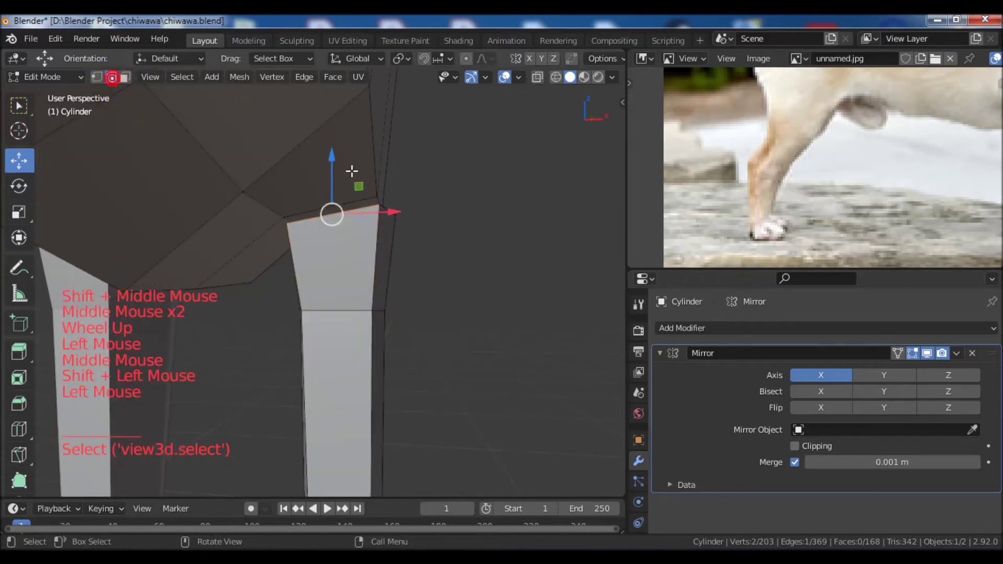
{"action": "left_click", "coordinate": [317, 218], "text": "shift"}
{"action": "middle_click_drag", "start_coordinate": [316, 218], "coordinate": [150, 94]}
{"action": "key", "text": "f"}
Delete the chest underside face that covers the front leg's top opening.
{"action": "left_click", "coordinate": [126, 78]}
{"action": "left_click", "coordinate": [491, 204]}
{"action": "mouse_move", "coordinate": [490, 204]}
{"action": "middle_mouse_down"}
{"action": "mouse_move", "coordinate": [477, 224]}
{"action": "mouse_move", "coordinate": [566, 253]}
{"action": "mouse_move", "coordinate": [605, 253]}
{"action": "mouse_move", "coordinate": [531, 240]}
{"action": "mouse_move", "coordinate": [423, 271]}
{"action": "mouse_move", "coordinate": [504, 199]}
{"action": "middle_mouse_up"}
{"action": "key", "text": "x"}
{"action": "left_click", "coordinate": [479, 229]}
{"action": "scroll", "coordinate": [401, 242], "scroll_direction": "down", "scroll_amount": 2}
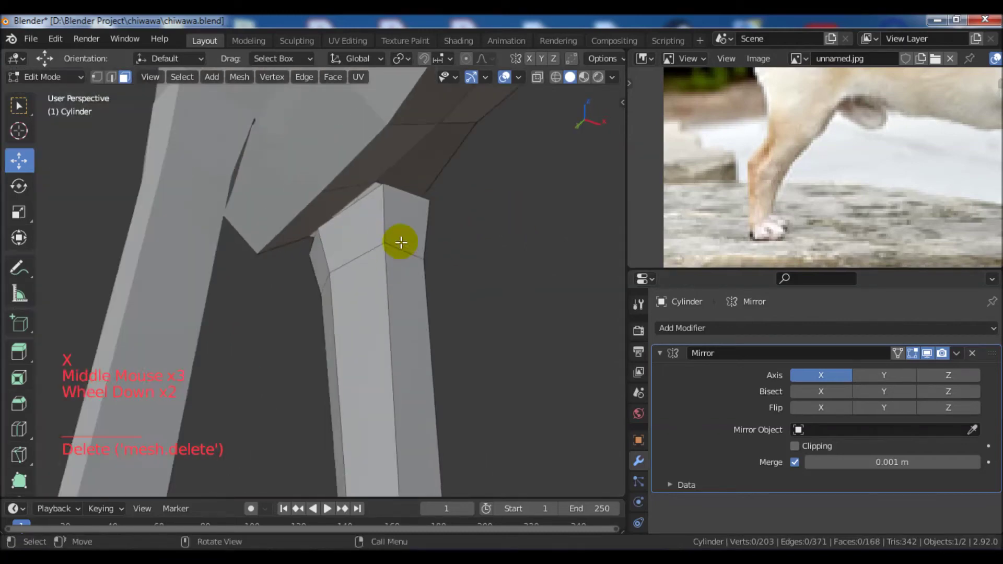
Add a loop cut across the chest underside face beside the front leg's inner top.
{"action": "middle_click_drag", "start_coordinate": [395, 230], "coordinate": [344, 261]}
{"action": "scroll", "coordinate": [324, 237], "scroll_direction": "up", "scroll_amount": 2}
{"action": "middle_click_drag", "start_coordinate": [345, 261], "coordinate": [149, 174]}
{"action": "key", "text": "ctrl+r"}
{"action": "left_click", "coordinate": [320, 278]}
{"action": "left_click", "coordinate": [320, 278]}
{"action": "left_click", "coordinate": [381, 233]}
Vertex-slide the new cut's end vertex along its edge toward the inner side of the leg.
{"action": "left_click", "coordinate": [100, 76]}
{"action": "middle_click_drag", "start_coordinate": [292, 251], "coordinate": [276, 267]}
{"action": "scroll", "coordinate": [313, 246], "scroll_direction": "up", "scroll_amount": 2}
{"action": "left_click", "coordinate": [266, 251]}
{"action": "key", "text": "g"}
{"action": "key", "text": "g"}
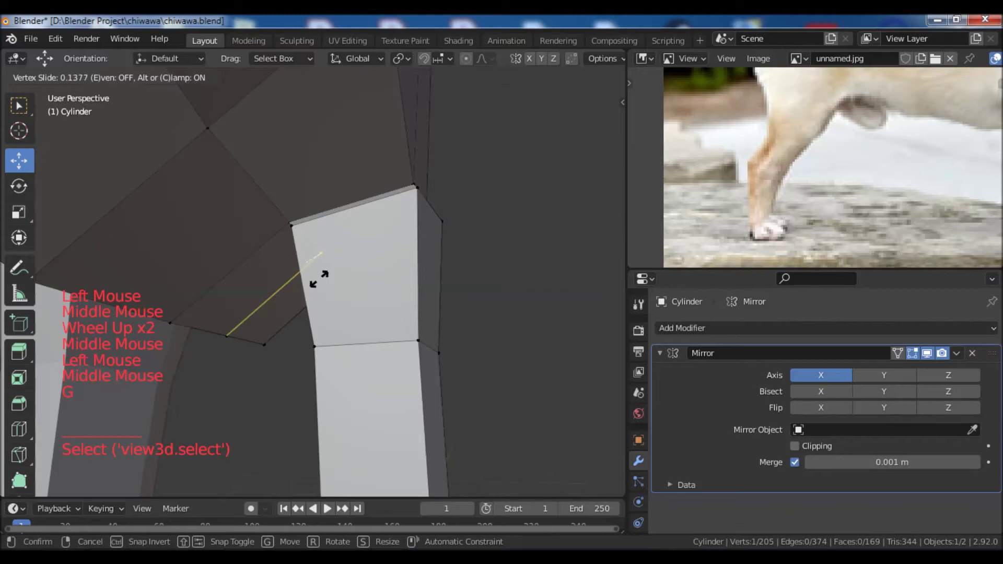
{"action": "middle_click", "coordinate": [305, 288]}
Fill the face between the leg's inner top edge and the chest, and vertex-slide two of the ring's inner vertices.
{"action": "middle_click_drag", "start_coordinate": [301, 288], "coordinate": [262, 216]}
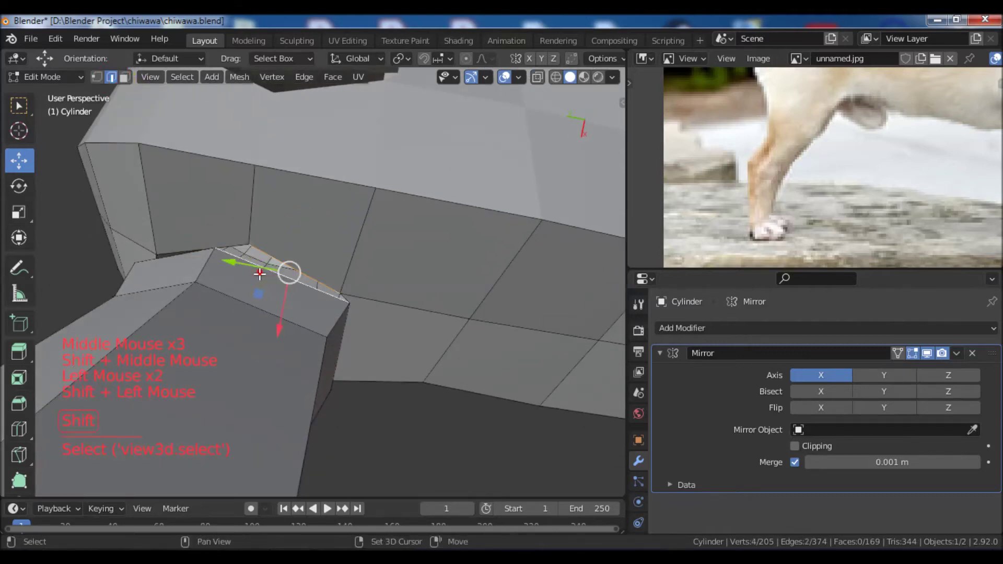
{"action": "middle_click_drag", "start_coordinate": [311, 285], "coordinate": [127, 137]}
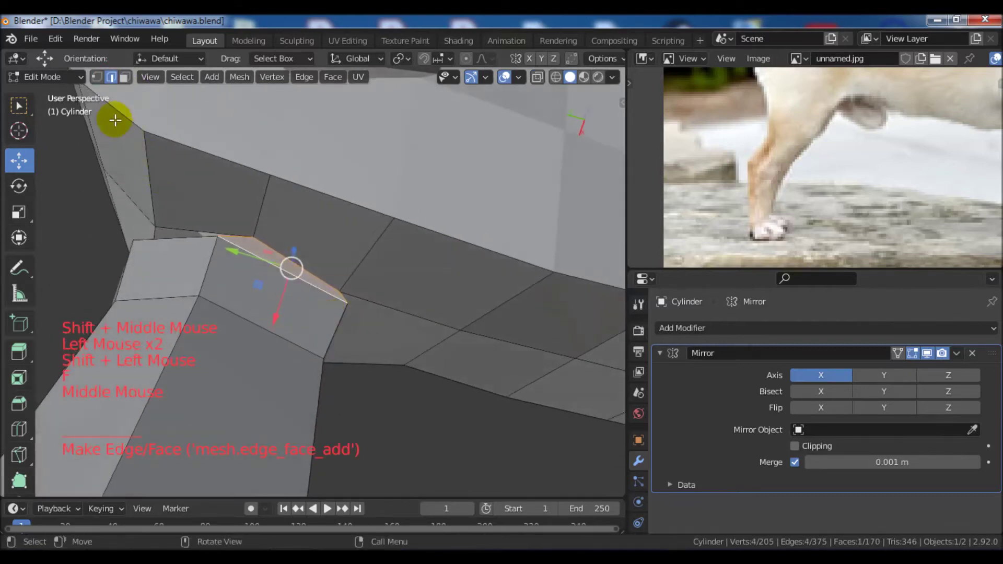
{"action": "key", "text": "g"}
{"action": "key", "text": "g"}
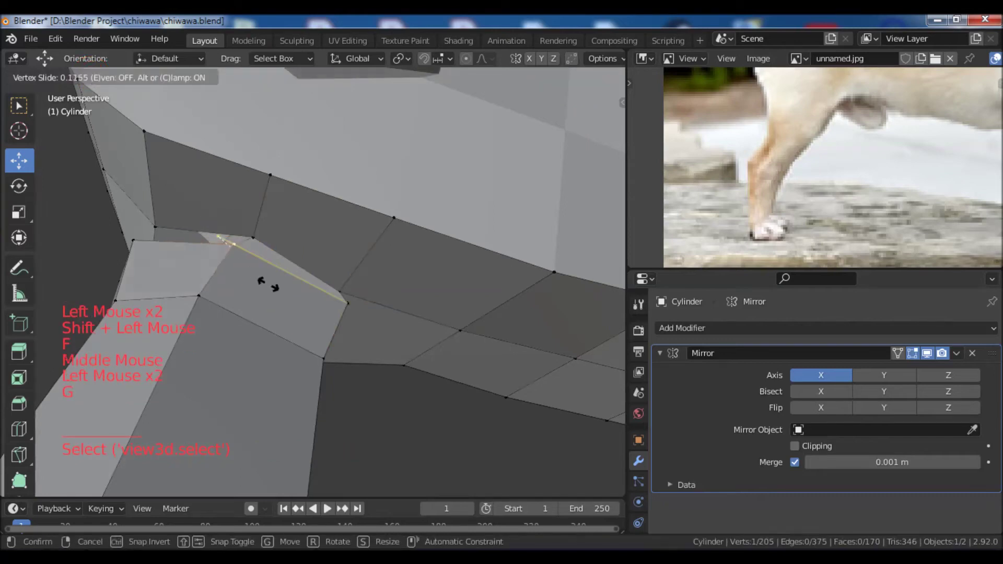
{"action": "left_click", "coordinate": [272, 287]}
{"action": "middle_click_drag", "start_coordinate": [273, 287], "coordinate": [236, 276]}
{"action": "key", "text": "g"}
{"action": "key", "text": "g"}
{"action": "left_click", "coordinate": [279, 308]}
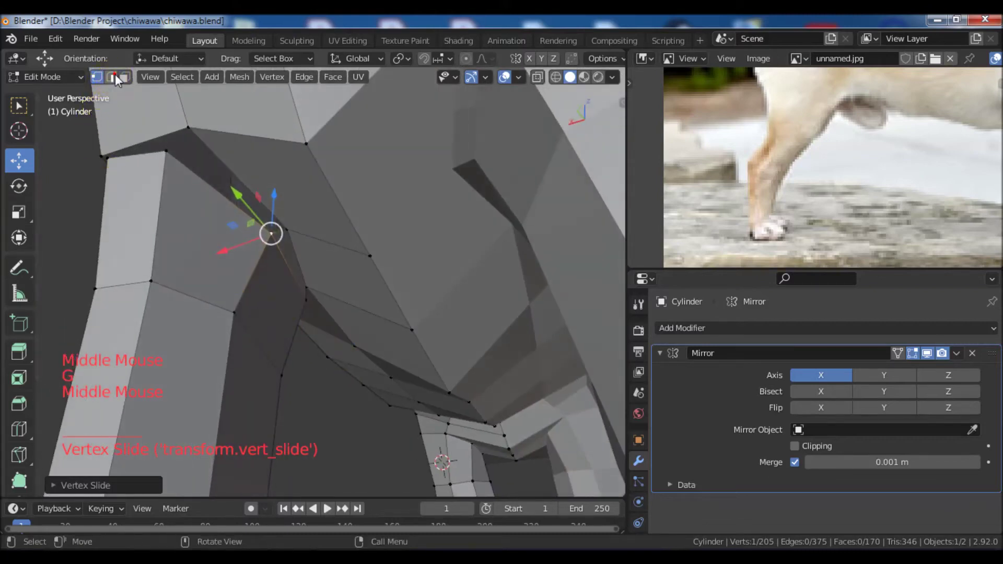
Fill the next gap beside the leg's inner top and add two vertical loop cuts to the body side above the leg.
{"action": "key", "text": "f"}
{"action": "scroll", "coordinate": [193, 184], "scroll_direction": "down", "scroll_amount": 3}
{"action": "middle_click_drag", "start_coordinate": [192, 184], "coordinate": [264, 239]}
{"action": "scroll", "coordinate": [264, 236], "scroll_direction": "down", "scroll_amount": 3}
{"action": "scroll", "coordinate": [264, 236], "scroll_direction": "down", "scroll_amount": 3}
{"action": "scroll", "coordinate": [287, 253], "scroll_direction": "up", "scroll_amount": 2}
{"action": "scroll", "coordinate": [264, 240], "scroll_direction": "up", "scroll_amount": 3}
{"action": "scroll", "coordinate": [264, 240], "scroll_direction": "up", "scroll_amount": 1}
{"action": "scroll", "coordinate": [352, 262], "scroll_direction": "down", "scroll_amount": 7}
{"action": "middle_click_drag", "start_coordinate": [352, 262], "coordinate": [276, 354], "text": "shift"}
{"action": "scroll", "coordinate": [272, 290], "scroll_direction": "up", "scroll_amount": 4}
Fill the faces between the leg's outer top edges and the matching chest edges one after another.
{"action": "left_click", "coordinate": [296, 274]}
{"action": "left_click", "coordinate": [293, 275]}
{"action": "key", "text": "f"}
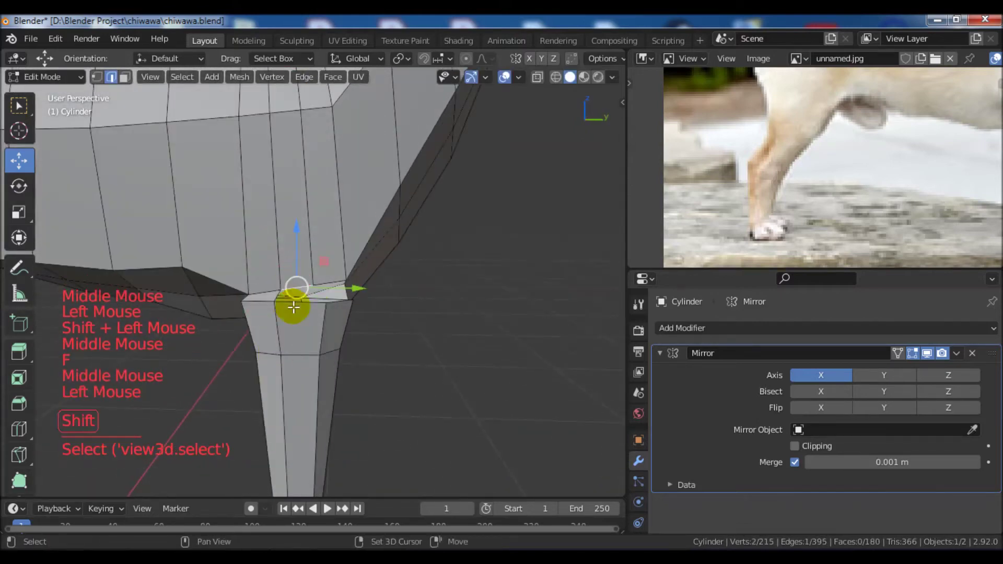
{"action": "middle_click_drag", "start_coordinate": [349, 340], "coordinate": [329, 307]}
{"action": "key", "text": "f"}
{"action": "scroll", "coordinate": [296, 338], "scroll_direction": "up", "scroll_amount": 2}
{"action": "left_click", "coordinate": [346, 282]}
{"action": "middle_click_drag", "start_coordinate": [332, 255], "coordinate": [311, 303]}
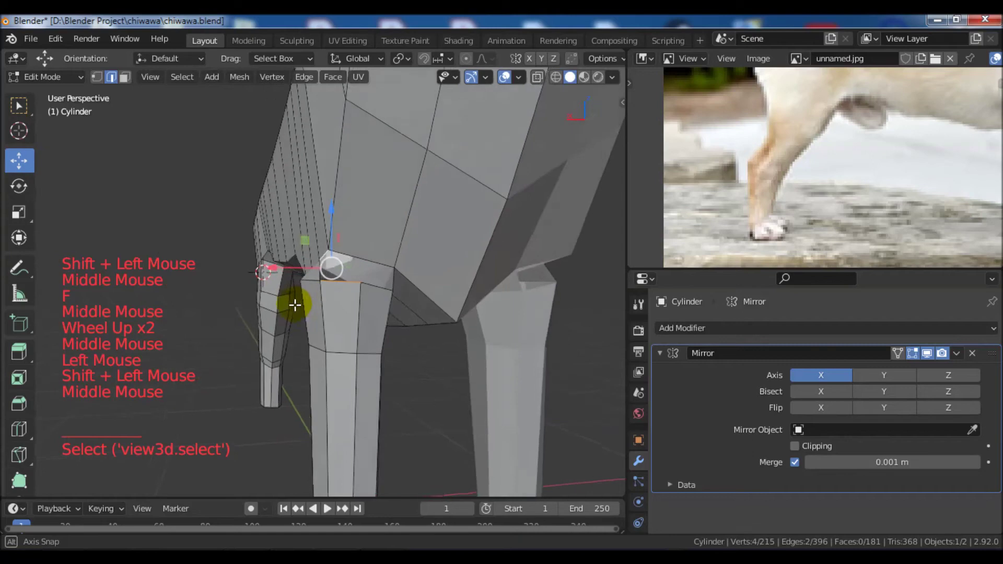
{"action": "key", "text": "f"}
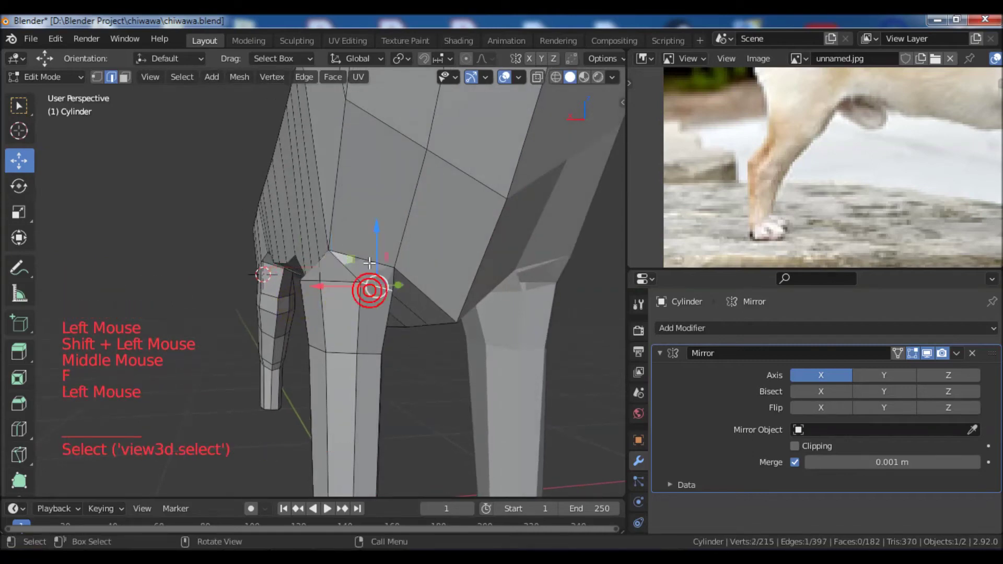
{"action": "key", "text": "f"}
{"action": "middle_click_drag", "start_coordinate": [366, 257], "coordinate": [405, 325]}
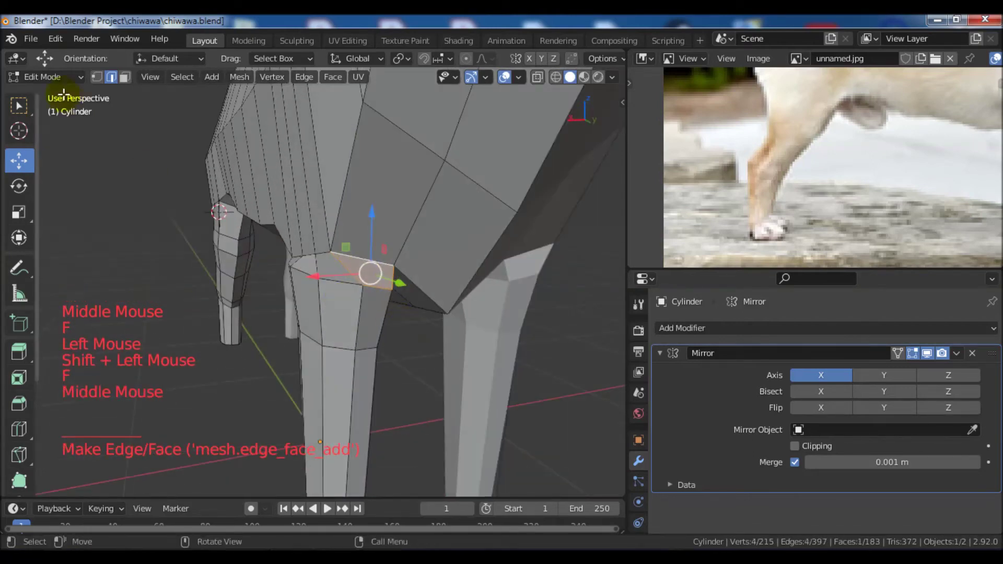
In vertex selection, move the chest vertex above the leg's outer front corner forward along Y.
{"action": "left_click", "coordinate": [338, 250]}
{"action": "middle_click_drag", "start_coordinate": [339, 251], "coordinate": [435, 290]}
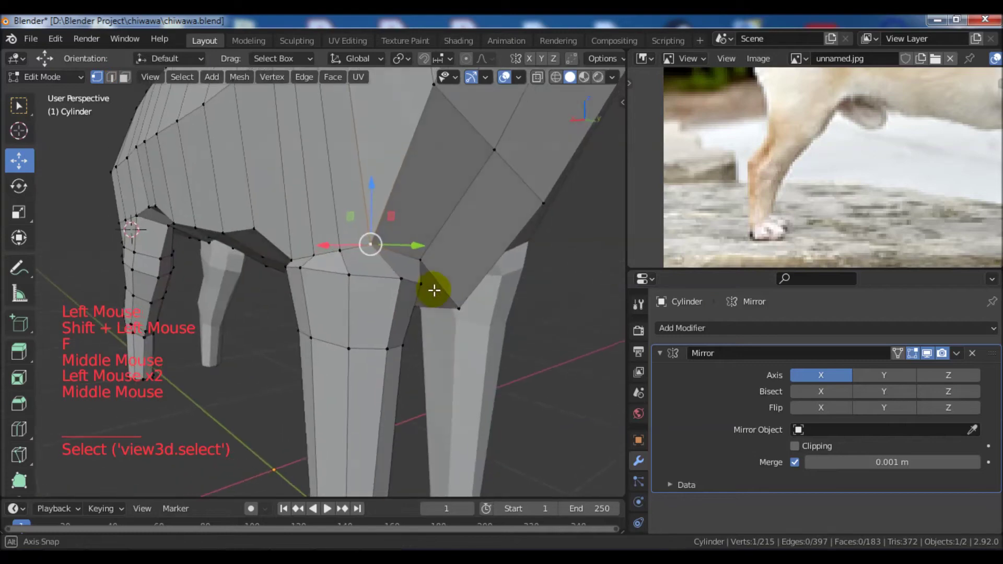
{"action": "left_click_drag", "start_coordinate": [402, 244], "coordinate": [432, 246]}
{"action": "middle_click_drag", "start_coordinate": [432, 246], "coordinate": [368, 250]}
{"action": "scroll", "coordinate": [526, 260], "scroll_direction": "down", "scroll_amount": 2}
{"action": "left_click_drag", "start_coordinate": [365, 251], "coordinate": [365, 251]}
{"action": "middle_click_drag", "start_coordinate": [366, 252], "coordinate": [392, 175]}
{"action": "middle_click_drag", "start_coordinate": [439, 235], "coordinate": [448, 341]}
Vertex-slide two body side vertices above the front leg along their edges to even out the shoulder topology.
{"action": "key", "text": "g"}
{"action": "key", "text": "g"}
{"action": "left_click", "coordinate": [461, 235]}
{"action": "scroll", "coordinate": [408, 209], "scroll_direction": "down", "scroll_amount": 3}
{"action": "scroll", "coordinate": [408, 210], "scroll_direction": "up", "scroll_amount": 1}
{"action": "left_click", "coordinate": [408, 210]}
{"action": "key", "text": "g"}
{"action": "key", "text": "g"}
{"action": "scroll", "coordinate": [482, 298], "scroll_direction": "down", "scroll_amount": 1}
{"action": "scroll", "coordinate": [512, 310], "scroll_direction": "up", "scroll_amount": 1}
Select the neighbouring vertices along the shoulder joint above the leg and raise them along Z.
{"action": "left_click", "coordinate": [419, 324]}
{"action": "left_click", "coordinate": [396, 330], "text": "ctrl"}
{"action": "left_click_drag", "start_coordinate": [386, 284], "coordinate": [384, 251]}
Raise the vertex above the front leg's outer front corner along Z and return to Object Mode.
{"action": "middle_click_drag", "start_coordinate": [385, 250], "coordinate": [424, 282]}
{"action": "scroll", "coordinate": [419, 324], "scroll_direction": "up", "scroll_amount": 2}
{"action": "left_click", "coordinate": [423, 318]}
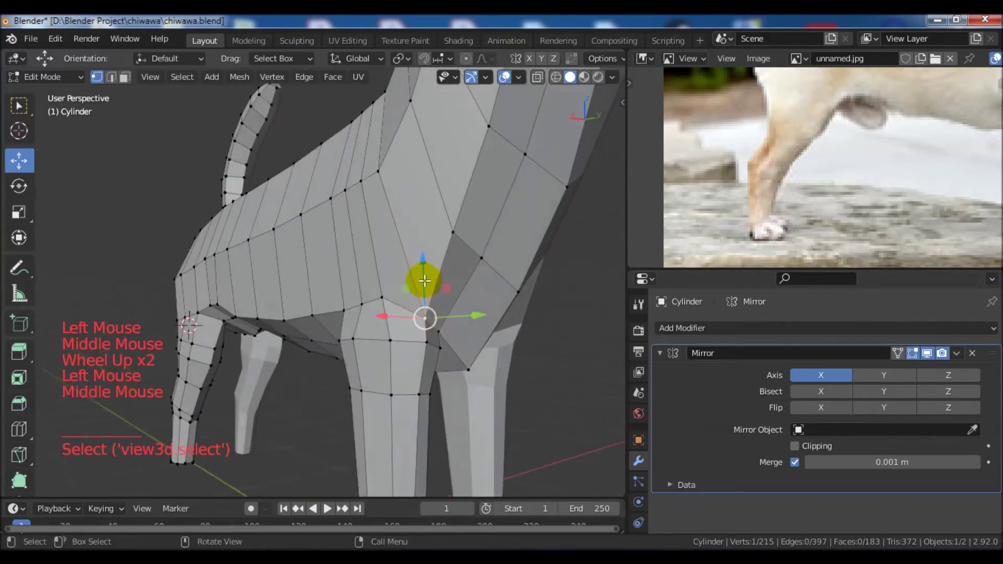
{"action": "left_click", "coordinate": [426, 264]}
{"action": "left_click", "coordinate": [432, 251]}
{"action": "left_click", "coordinate": [432, 251]}
{"action": "left_click", "coordinate": [432, 251]}
{"action": "left_click_drag", "start_coordinate": [427, 310], "coordinate": [424, 253]}
{"action": "middle_click_drag", "start_coordinate": [424, 253], "coordinate": [444, 336]}
{"action": "scroll", "coordinate": [519, 302], "scroll_direction": "down", "scroll_amount": 3}
{"action": "scroll", "coordinate": [497, 365], "scroll_direction": "down", "scroll_amount": 3}
{"action": "middle_click_drag", "start_coordinate": [497, 365], "coordinate": [439, 371]}
{"action": "key", "text": "Tab"}
{"action": "scroll", "coordinate": [857, 164], "scroll_direction": "down", "scroll_amount": 3}
{"action": "middle_click_drag", "start_coordinate": [858, 164], "coordinate": [795, 192]}
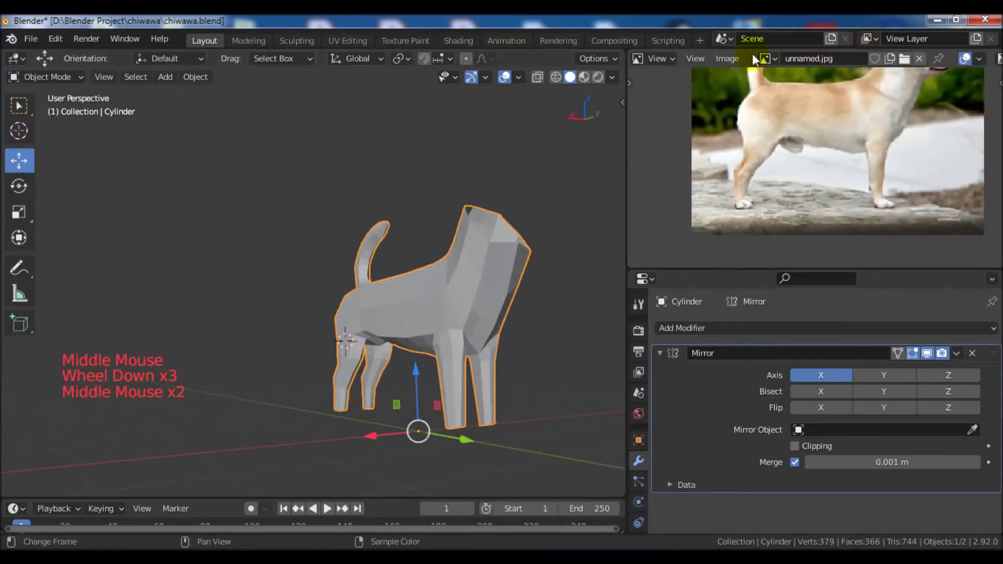
{"action": "left_click_drag", "start_coordinate": [630, 49], "coordinate": [807, 64]}
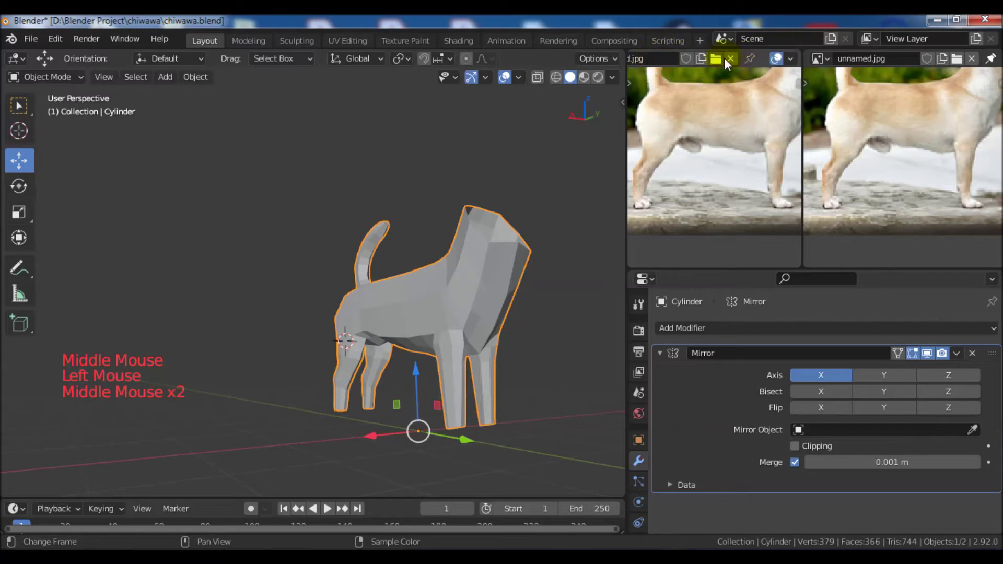
{"action": "left_click", "coordinate": [716, 58]}
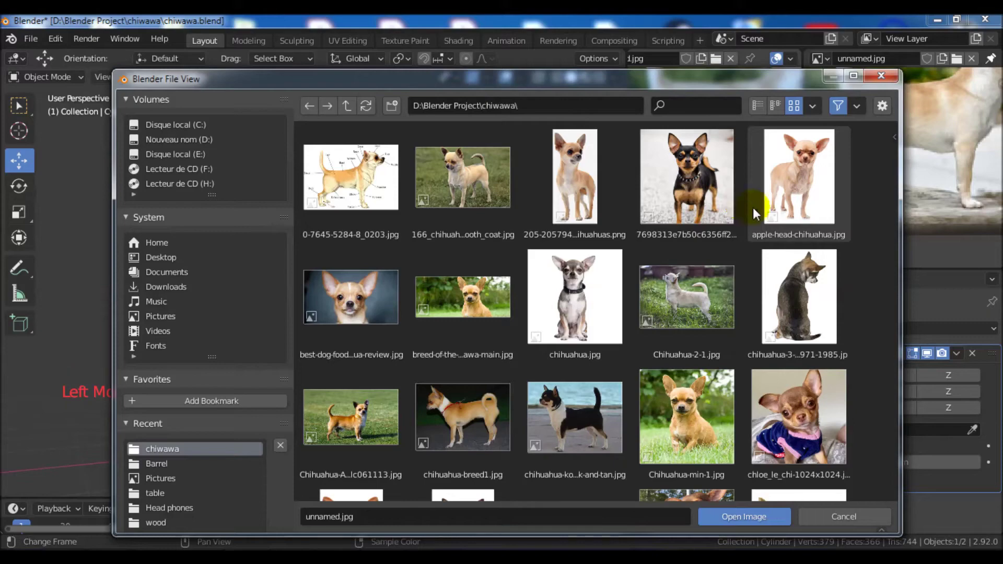
{"action": "left_click", "coordinate": [674, 204]}
{"action": "double_click", "coordinate": [575, 204]}
{"action": "scroll", "coordinate": [695, 150], "scroll_direction": "down", "scroll_amount": 4}
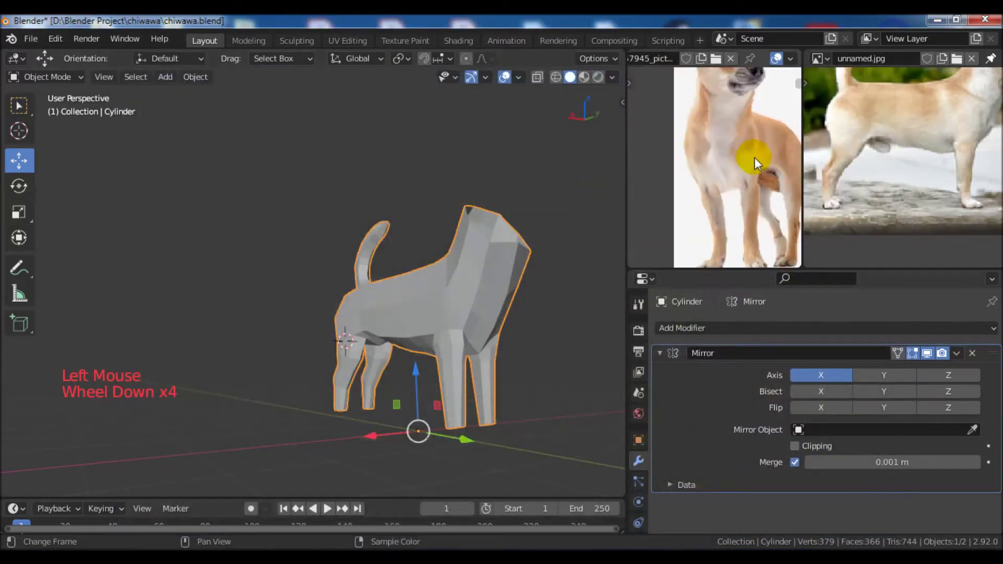
Widen the new reference image area and frame the chihuahua's head and chest in it.
{"action": "middle_click_drag", "start_coordinate": [753, 152], "coordinate": [728, 171]}
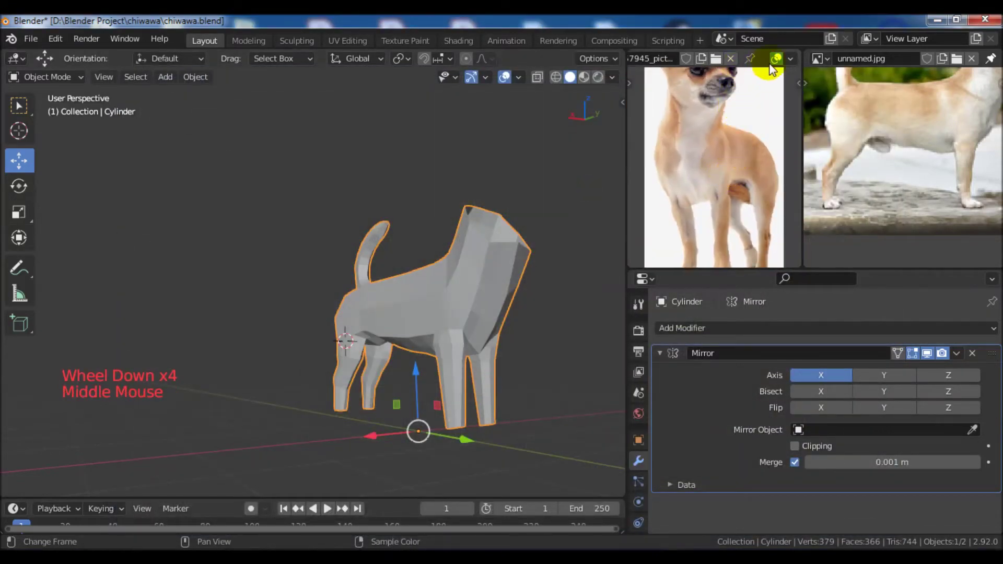
{"action": "left_click_drag", "start_coordinate": [803, 106], "coordinate": [887, 107]}
{"action": "scroll", "coordinate": [805, 128], "scroll_direction": "down", "scroll_amount": 1}
{"action": "middle_click_drag", "start_coordinate": [806, 134], "coordinate": [803, 158]}
{"action": "scroll", "coordinate": [803, 158], "scroll_direction": "down", "scroll_amount": 1}
{"action": "scroll", "coordinate": [805, 158], "scroll_direction": "up", "scroll_amount": 2}
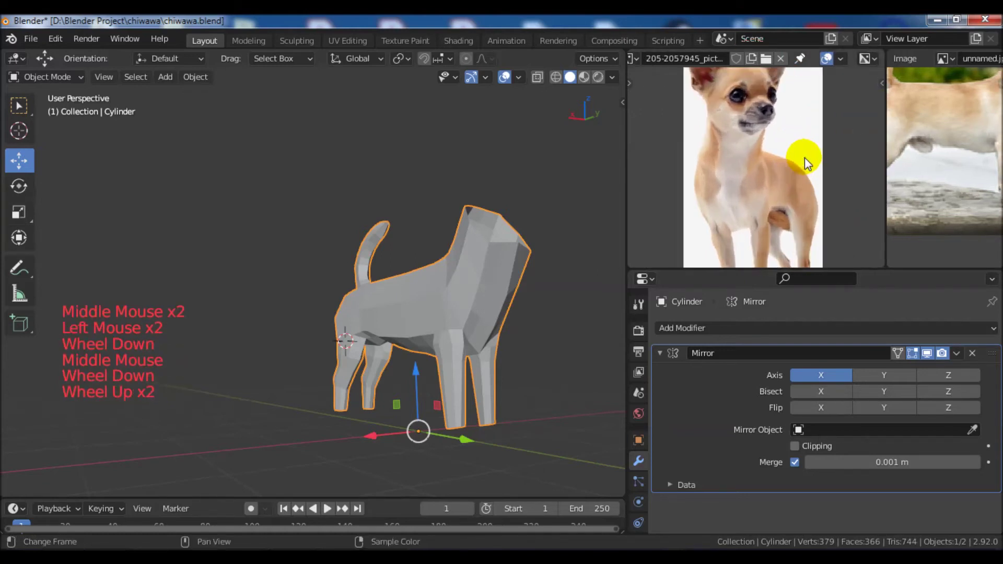
In Edit Mode, using the wireframe right view, move the chest vertex just ahead of the front leg up onto the photo's chest outline.
{"action": "middle_click_drag", "start_coordinate": [523, 238], "coordinate": [471, 242]}
{"action": "scroll", "coordinate": [511, 305], "scroll_direction": "up", "scroll_amount": 3}
{"action": "middle_click_drag", "start_coordinate": [511, 305], "coordinate": [507, 272], "text": "shift"}
{"action": "middle_click_drag", "start_coordinate": [507, 272], "coordinate": [504, 240]}
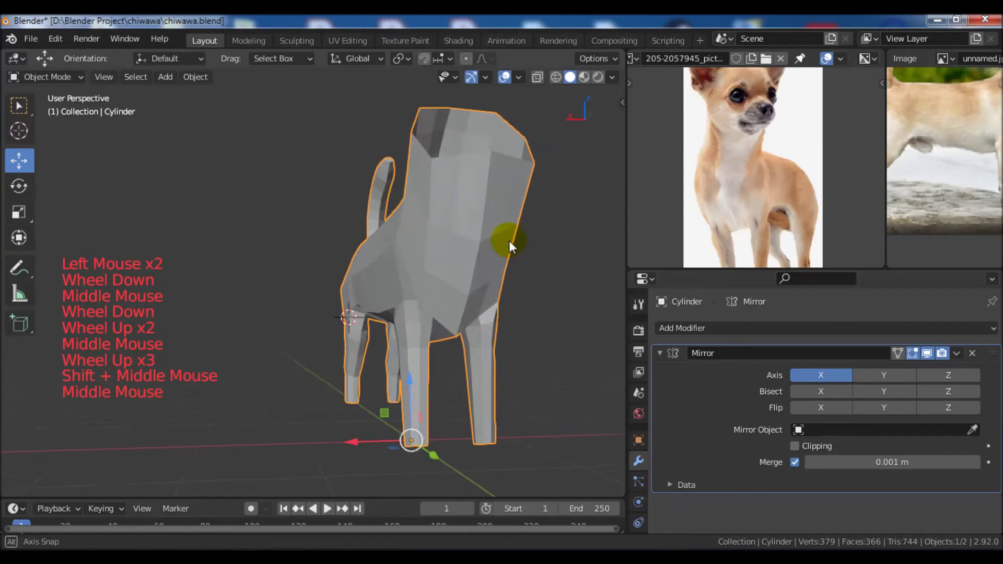
{"action": "key", "text": "Tab"}
{"action": "scroll", "coordinate": [510, 292], "scroll_direction": "up", "scroll_amount": 3}
{"action": "mouse_move", "coordinate": [503, 280]}
{"action": "middle_mouse_down"}
{"action": "mouse_move", "coordinate": [510, 292]}
{"action": "mouse_move", "coordinate": [460, 306]}
{"action": "mouse_move", "coordinate": [459, 280]}
{"action": "mouse_move", "coordinate": [433, 264]}
{"action": "mouse_move", "coordinate": [511, 274]}
{"action": "middle_mouse_up"}
{"action": "left_click", "coordinate": [431, 268]}
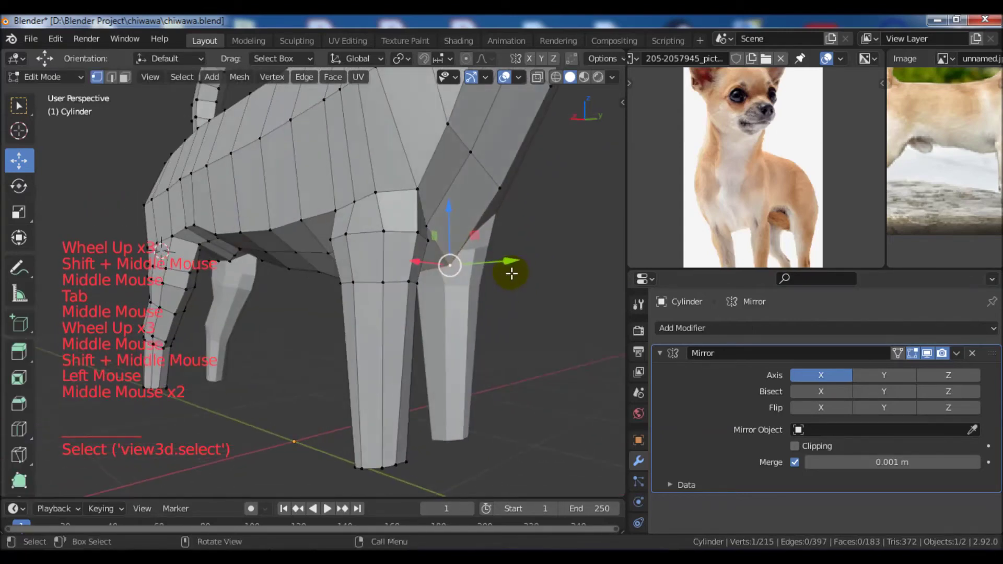
{"action": "key", "text": "KP_3"}
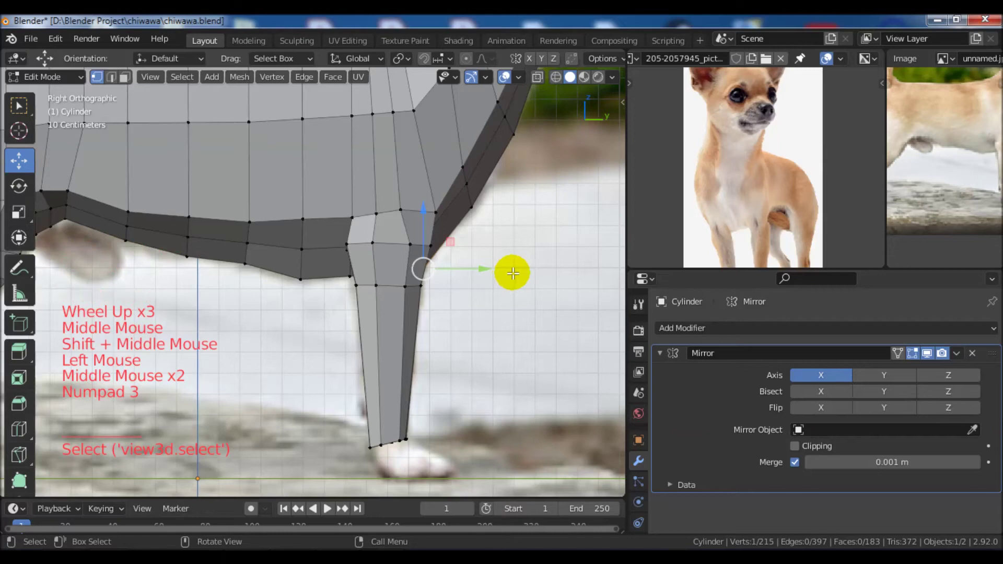
{"action": "key", "text": "z"}
{"action": "scroll", "coordinate": [499, 298], "scroll_direction": "up", "scroll_amount": 2}
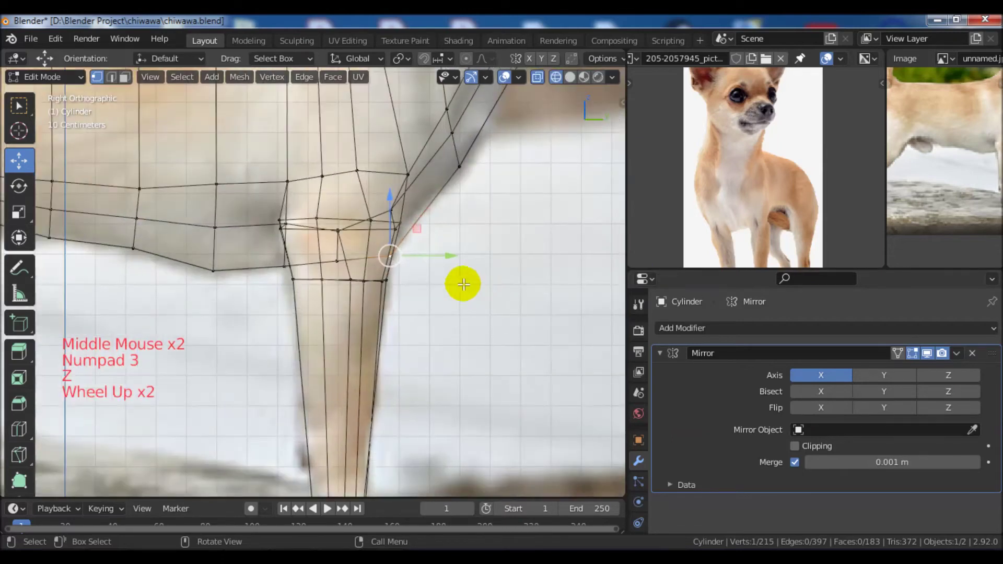
{"action": "key", "text": "g"}
{"action": "left_click", "coordinate": [474, 259]}
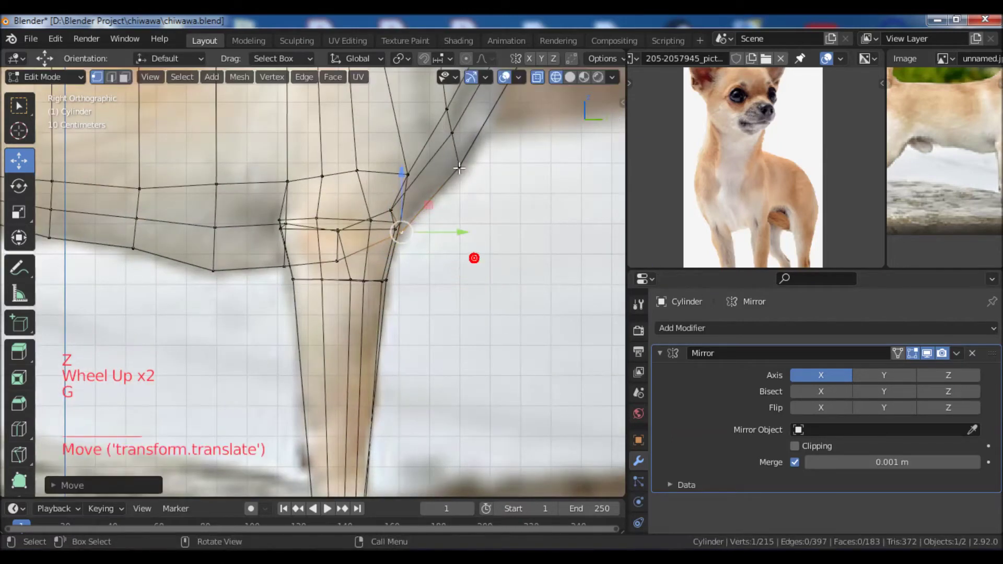
Move the next chest outline vertex forward and adjust the underside vertices behind it to the photo's silhouette, ending in solid shading.
{"action": "left_click", "coordinate": [458, 167]}
{"action": "key", "text": "g"}
{"action": "left_click", "coordinate": [482, 167]}
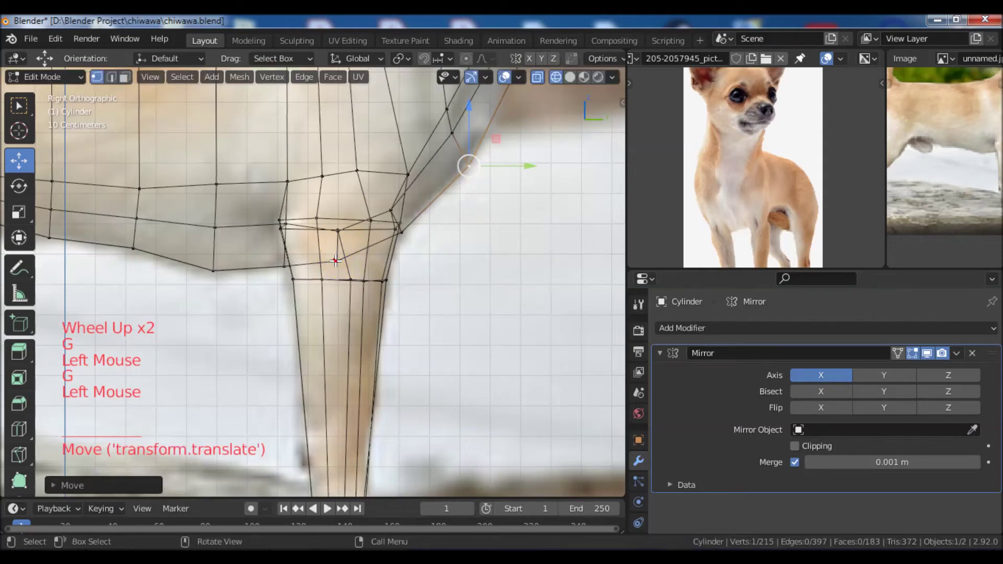
{"action": "left_click_drag", "start_coordinate": [311, 206], "coordinate": [309, 195]}
{"action": "left_click", "coordinate": [213, 269]}
{"action": "key", "text": "g"}
{"action": "left_click", "coordinate": [246, 274]}
{"action": "key", "text": "z"}
{"action": "left_click", "coordinate": [361, 274]}
Compare the model's chest and front legs with the side-view and front-view reference photos.
{"action": "mouse_move", "coordinate": [483, 280]}
{"action": "middle_mouse_down"}
{"action": "mouse_move", "coordinate": [319, 277]}
{"action": "mouse_move", "coordinate": [446, 269]}
{"action": "mouse_move", "coordinate": [517, 280]}
{"action": "mouse_move", "coordinate": [466, 307]}
{"action": "mouse_move", "coordinate": [564, 298]}
{"action": "mouse_move", "coordinate": [510, 327]}
{"action": "mouse_move", "coordinate": [314, 309]}
{"action": "mouse_move", "coordinate": [544, 291]}
{"action": "mouse_move", "coordinate": [601, 261]}
{"action": "middle_mouse_up"}
{"action": "scroll", "coordinate": [488, 267], "scroll_direction": "down", "scroll_amount": 2}
{"action": "scroll", "coordinate": [492, 267], "scroll_direction": "down", "scroll_amount": 1}
{"action": "scroll", "coordinate": [517, 280], "scroll_direction": "down", "scroll_amount": 3}
{"action": "scroll", "coordinate": [510, 327], "scroll_direction": "up", "scroll_amount": 2}
{"action": "scroll", "coordinate": [825, 174], "scroll_direction": "up", "scroll_amount": 2}
{"action": "scroll", "coordinate": [781, 181], "scroll_direction": "down", "scroll_amount": 3}
{"action": "middle_click_drag", "start_coordinate": [781, 181], "coordinate": [789, 190], "text": "shift"}
{"action": "scroll", "coordinate": [940, 161], "scroll_direction": "down", "scroll_amount": 3}
{"action": "middle_click_drag", "start_coordinate": [941, 161], "coordinate": [935, 157], "text": "shift"}
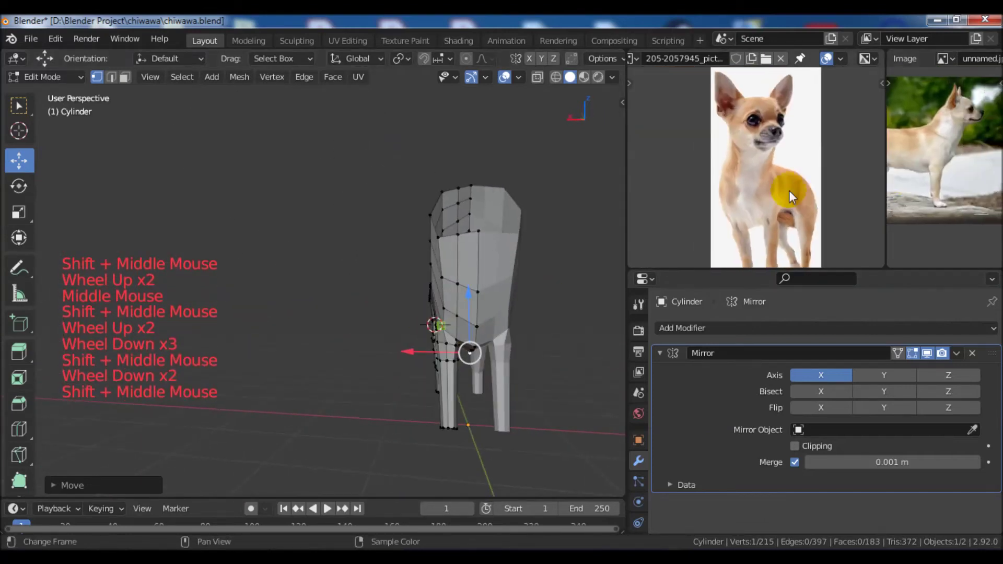
Try to narrow the edge loop around the neck by scaling it along X.
{"action": "scroll", "coordinate": [753, 173], "scroll_direction": "up", "scroll_amount": 2}
{"action": "scroll", "coordinate": [466, 242], "scroll_direction": "up", "scroll_amount": 2}
{"action": "middle_click_drag", "start_coordinate": [466, 242], "coordinate": [498, 312]}
{"action": "left_click", "coordinate": [449, 298], "text": "alt"}
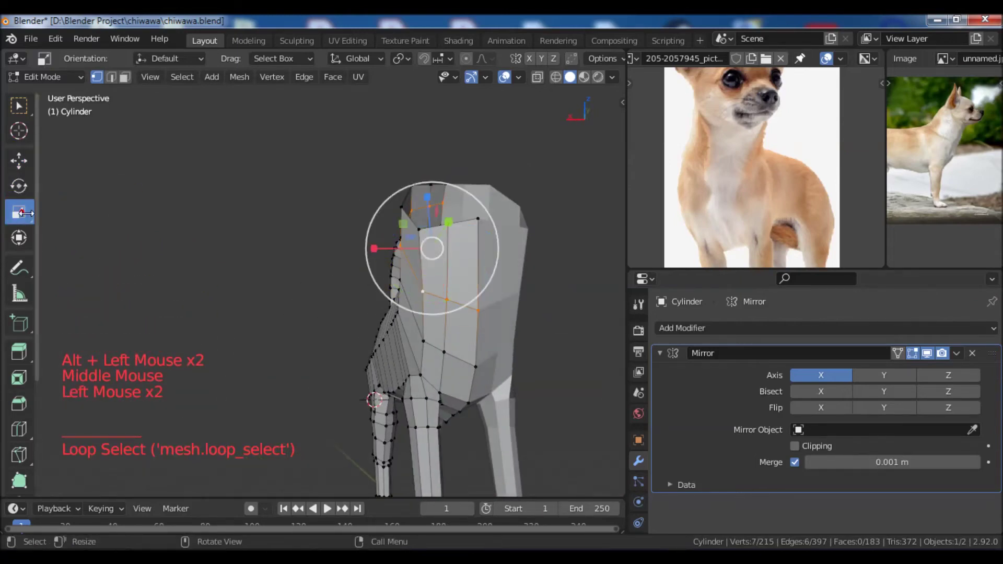
{"action": "left_click_drag", "start_coordinate": [375, 247], "coordinate": [403, 252]}
{"action": "middle_click_drag", "start_coordinate": [402, 252], "coordinate": [522, 306]}
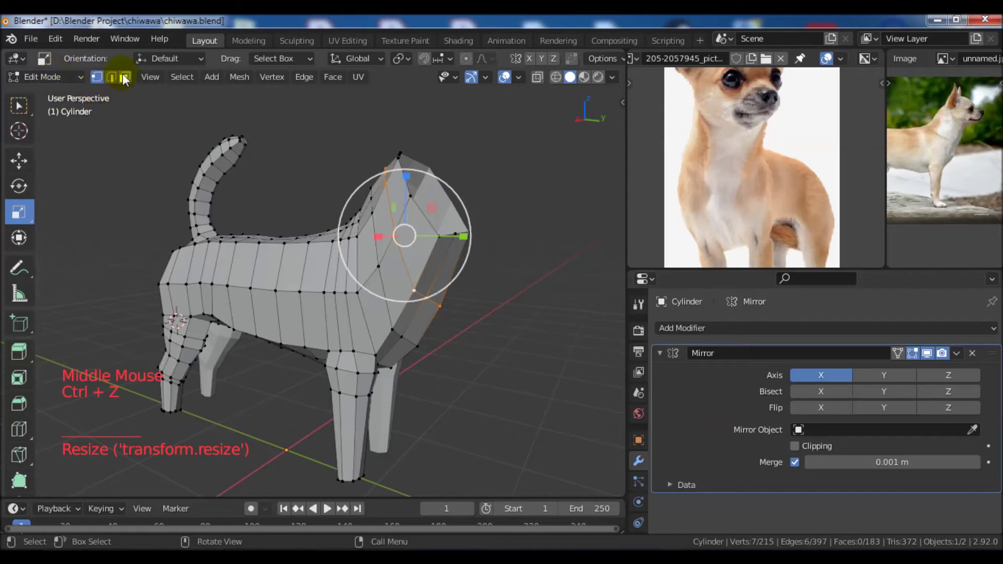
In face selection, select the two face loops that ring the neck.
{"action": "left_click", "coordinate": [124, 79]}
{"action": "middle_click_drag", "start_coordinate": [225, 109], "coordinate": [263, 119]}
{"action": "scroll", "coordinate": [263, 119], "scroll_direction": "up", "scroll_amount": 3}
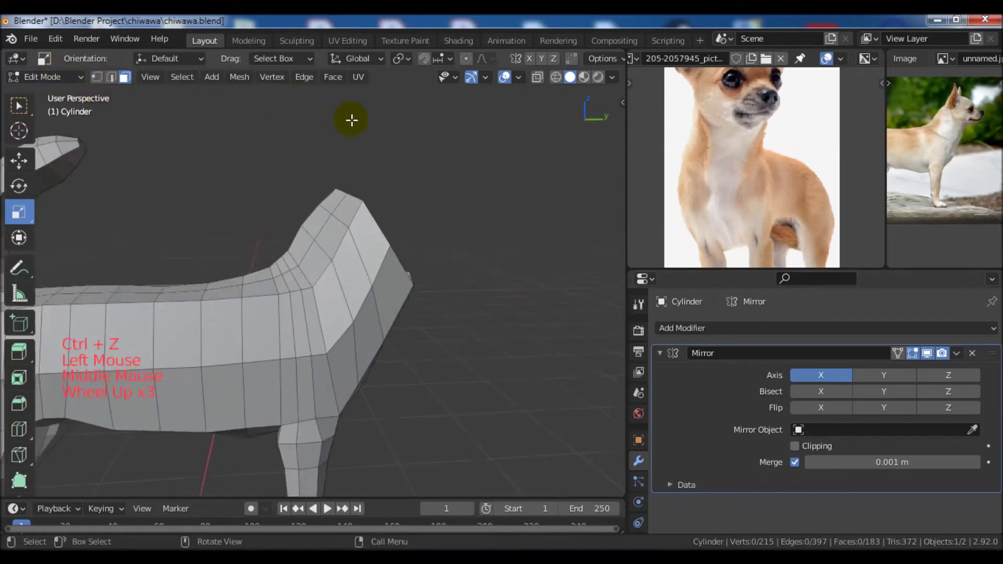
{"action": "middle_click_drag", "start_coordinate": [351, 119], "coordinate": [439, 278]}
{"action": "middle_click_drag", "start_coordinate": [476, 332], "coordinate": [383, 229], "text": "shift"}
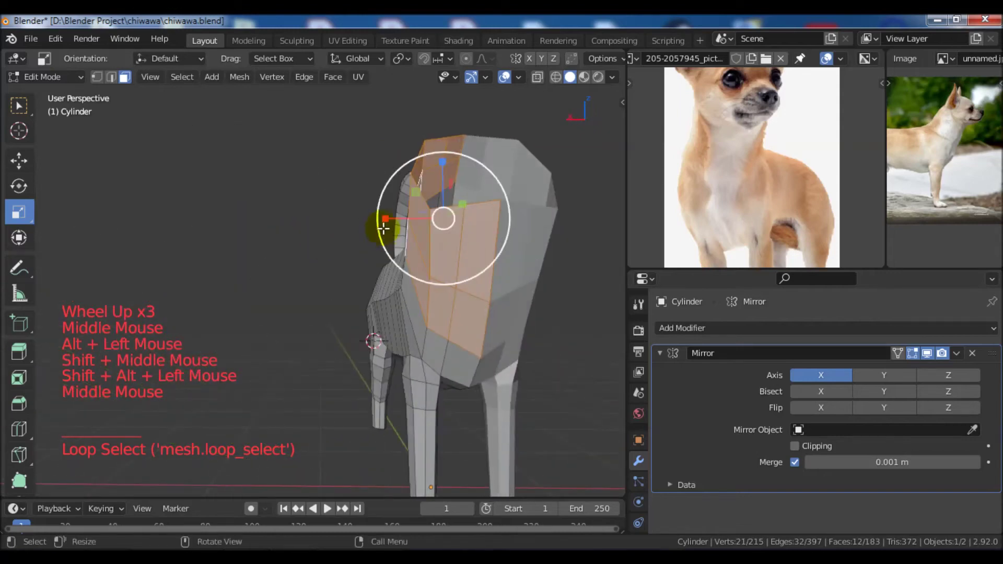
Undo the unclipped neck scaling, enable Clipping in the Mirror modifier, and narrow both neck face loops along X.
{"action": "left_click_drag", "start_coordinate": [386, 218], "coordinate": [399, 217]}
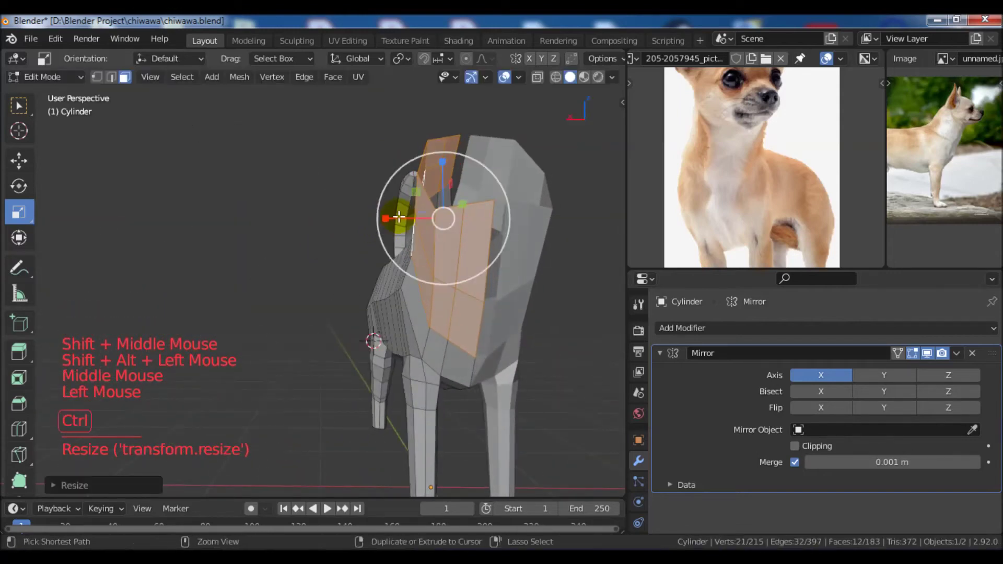
{"action": "key", "text": "ctrl+z"}
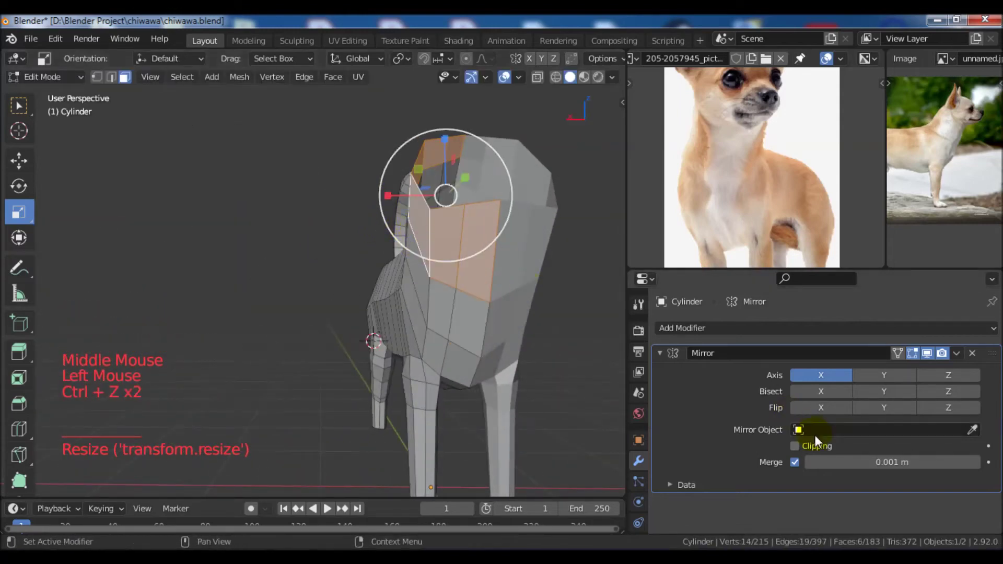
{"action": "left_click", "coordinate": [796, 447]}
{"action": "middle_click_drag", "start_coordinate": [485, 286], "coordinate": [418, 230]}
{"action": "left_click", "coordinate": [438, 297], "text": "alt+shift"}
{"action": "left_click_drag", "start_coordinate": [389, 225], "coordinate": [400, 228]}
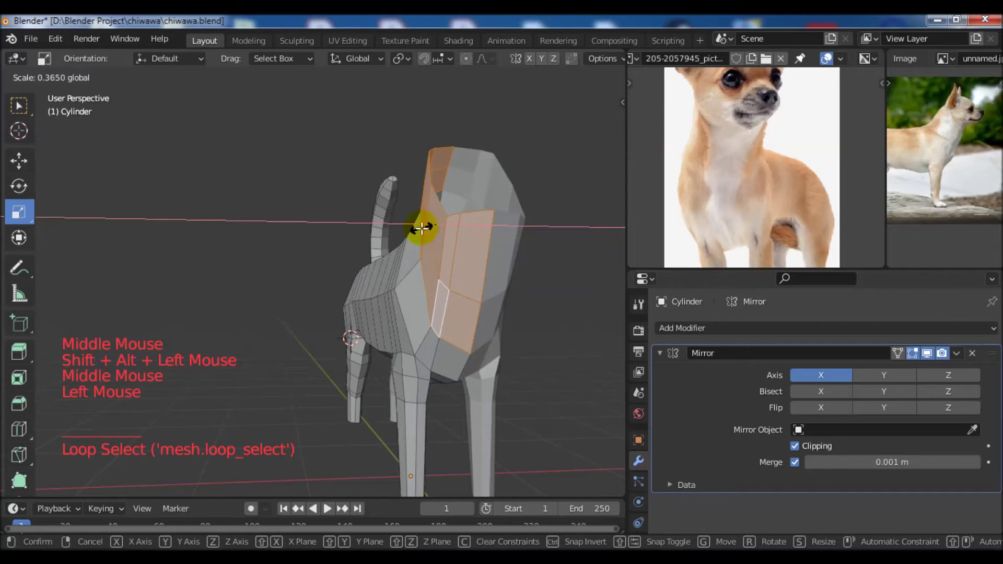
{"action": "left_click_drag", "start_coordinate": [421, 228], "coordinate": [424, 229]}
Scale the edge loop at the base of the neck along X and move it inward along X.
{"action": "middle_click_drag", "start_coordinate": [423, 229], "coordinate": [481, 335]}
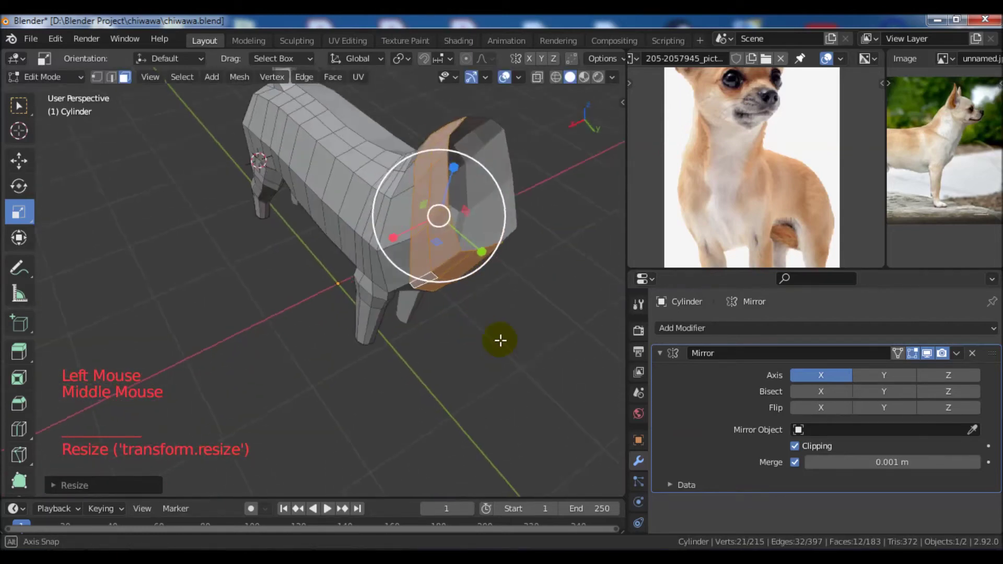
{"action": "scroll", "coordinate": [377, 253], "scroll_direction": "up", "scroll_amount": 3}
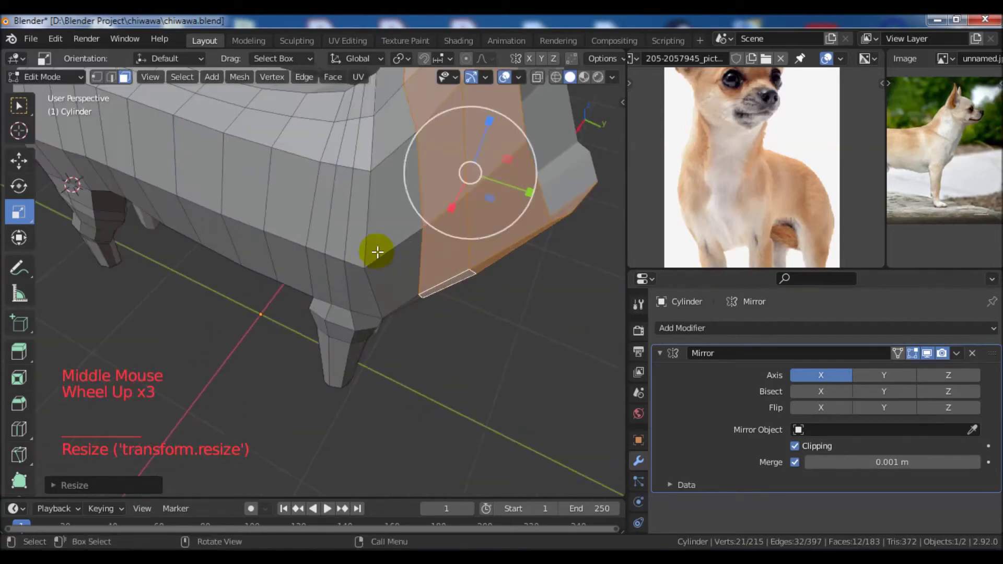
{"action": "left_click", "coordinate": [368, 206], "text": "alt"}
{"action": "middle_click_drag", "start_coordinate": [367, 207], "coordinate": [442, 224]}
{"action": "left_click_drag", "start_coordinate": [442, 225], "coordinate": [470, 228]}
{"action": "middle_click_drag", "start_coordinate": [471, 228], "coordinate": [316, 178]}
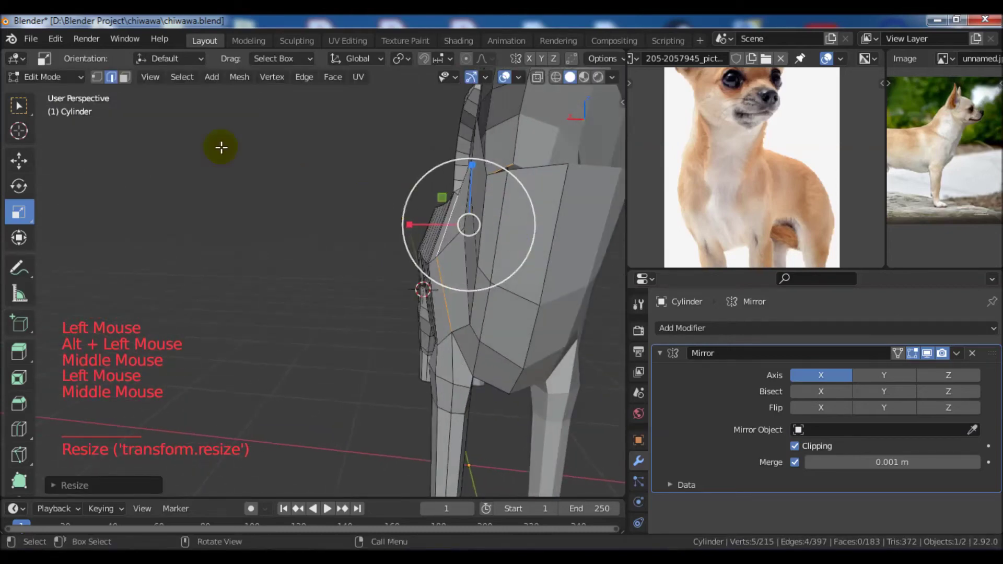
{"action": "left_click_drag", "start_coordinate": [409, 225], "coordinate": [418, 226]}
{"action": "middle_click_drag", "start_coordinate": [418, 226], "coordinate": [401, 251]}
Move the selected shoulder edge loop further along X to refine the shoulder's width.
{"action": "scroll", "coordinate": [571, 302], "scroll_direction": "down", "scroll_amount": 1}
{"action": "scroll", "coordinate": [571, 302], "scroll_direction": "down", "scroll_amount": 2}
{"action": "scroll", "coordinate": [401, 251], "scroll_direction": "down", "scroll_amount": 20}
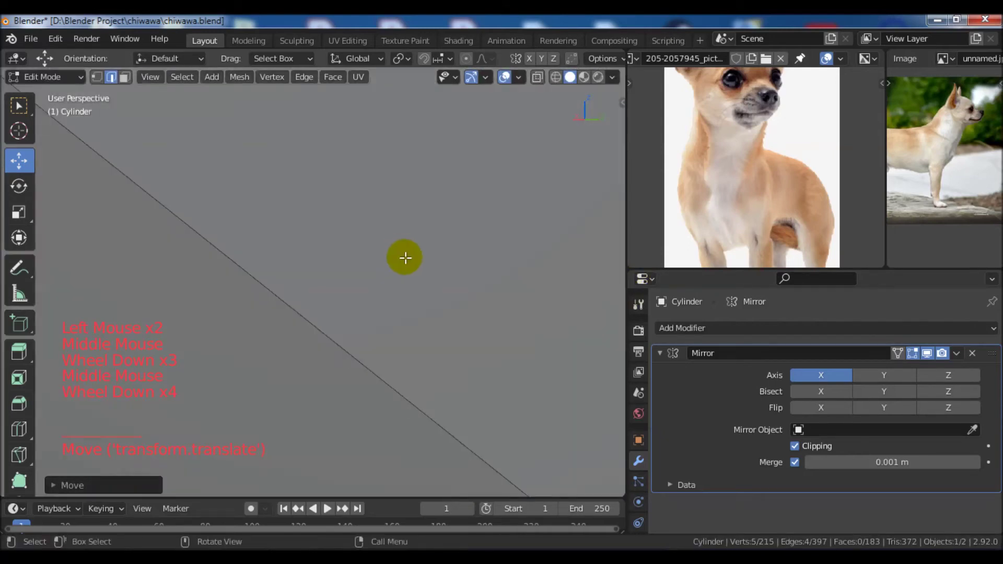
{"action": "scroll", "coordinate": [461, 279], "scroll_direction": "down", "scroll_amount": 3}
{"action": "mouse_move", "coordinate": [462, 279]}
{"action": "middle_mouse_down"}
{"action": "mouse_move", "coordinate": [455, 284]}
{"action": "mouse_move", "coordinate": [510, 378]}
{"action": "mouse_move", "coordinate": [336, 233]}
{"action": "mouse_move", "coordinate": [431, 305]}
{"action": "mouse_move", "coordinate": [447, 292]}
{"action": "middle_mouse_up"}
{"action": "scroll", "coordinate": [510, 378], "scroll_direction": "down", "scroll_amount": 6}
{"action": "scroll", "coordinate": [430, 306], "scroll_direction": "up", "scroll_amount": 3}
{"action": "middle_click_drag", "start_coordinate": [447, 292], "coordinate": [387, 233]}
{"action": "left_click_drag", "start_coordinate": [388, 233], "coordinate": [421, 230]}
{"action": "middle_click_drag", "start_coordinate": [421, 230], "coordinate": [654, 255]}
{"action": "scroll", "coordinate": [486, 242], "scroll_direction": "down", "scroll_amount": 2}
{"action": "middle_click_drag", "start_coordinate": [486, 242], "coordinate": [536, 283]}
{"action": "left_click_drag", "start_coordinate": [536, 283], "coordinate": [537, 287]}
{"action": "middle_click_drag", "start_coordinate": [537, 287], "coordinate": [393, 238]}
Select the edge loop around the lower neck and compare its side profile with the reference photo.
{"action": "left_click", "coordinate": [484, 146], "text": "alt"}
{"action": "middle_click_drag", "start_coordinate": [484, 146], "coordinate": [412, 176]}
{"action": "scroll", "coordinate": [499, 183], "scroll_direction": "up", "scroll_amount": 2}
{"action": "middle_click_drag", "start_coordinate": [500, 183], "coordinate": [382, 236], "text": "shift"}
{"action": "key", "text": "KP_3"}
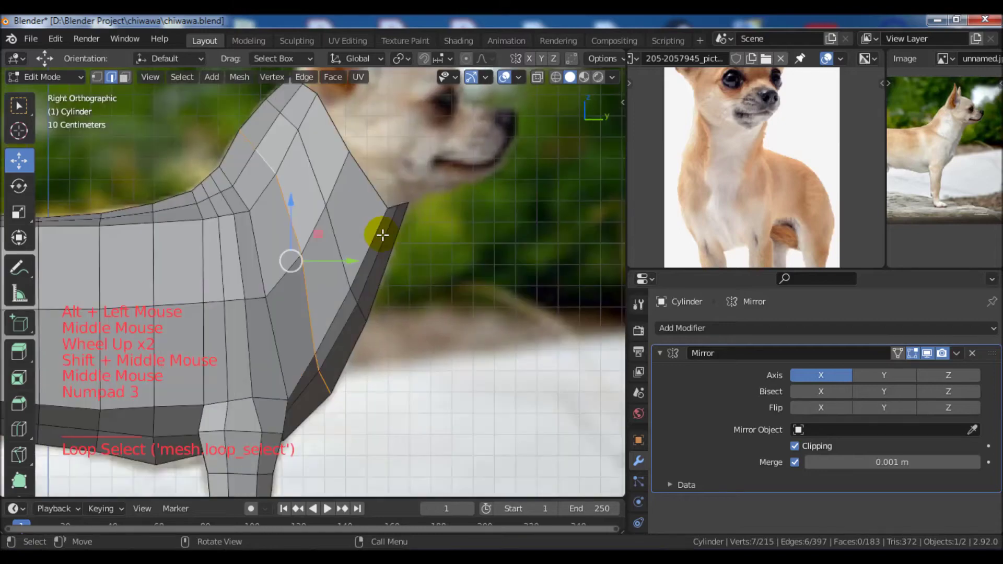
{"action": "scroll", "coordinate": [388, 229], "scroll_direction": "down", "scroll_amount": 3}
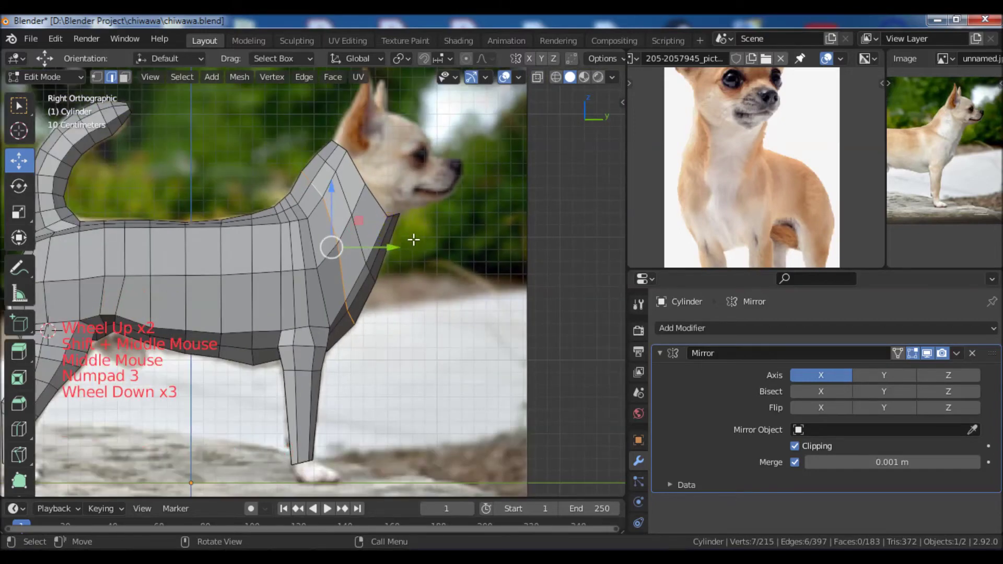
{"action": "scroll", "coordinate": [374, 224], "scroll_direction": "up", "scroll_amount": 1}
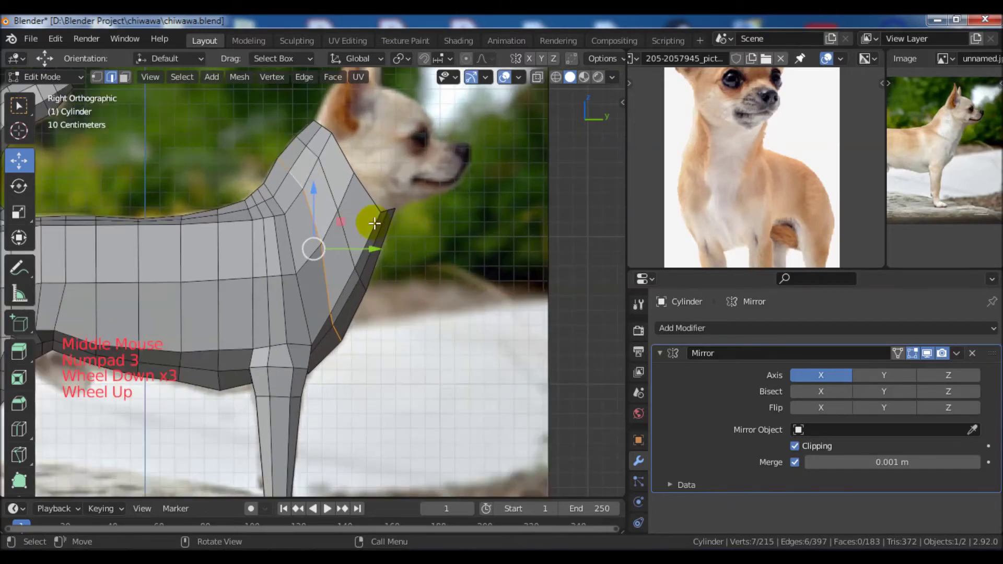
In wireframe vertex selection, move the rear throat vertex up to the jawline and shift the neck-opening vertex above it.
{"action": "left_click", "coordinate": [97, 77]}
{"action": "key", "text": "z"}
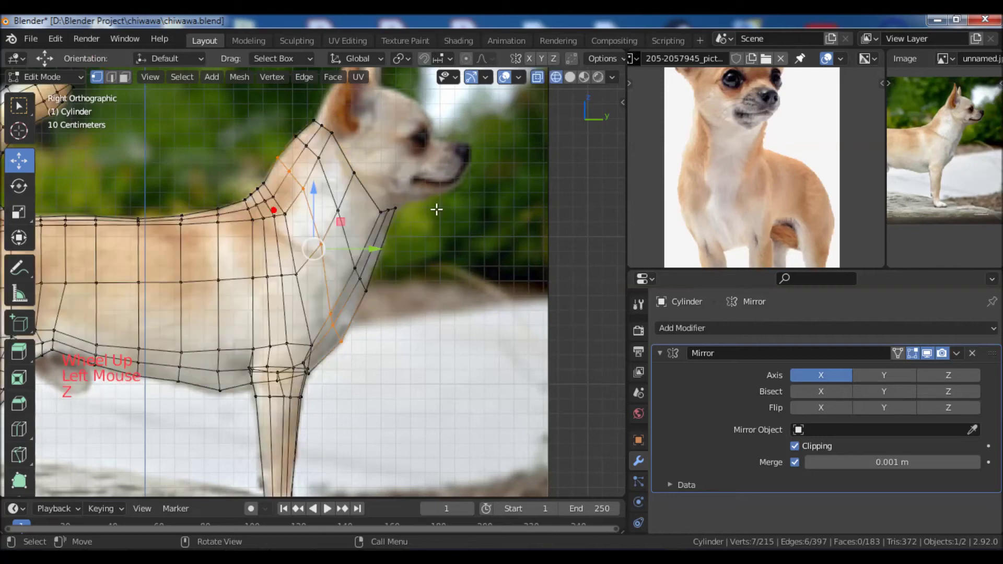
{"action": "left_click", "coordinate": [377, 212]}
{"action": "left_click", "coordinate": [376, 209]}
{"action": "key", "text": "g"}
{"action": "left_click", "coordinate": [410, 208]}
{"action": "key", "text": "g"}
{"action": "left_click", "coordinate": [355, 176]}
Reposition the foremost throat vertex so the neck's front edge meets the underside of the jaw.
{"action": "left_click", "coordinate": [387, 206]}
{"action": "key", "text": "g"}
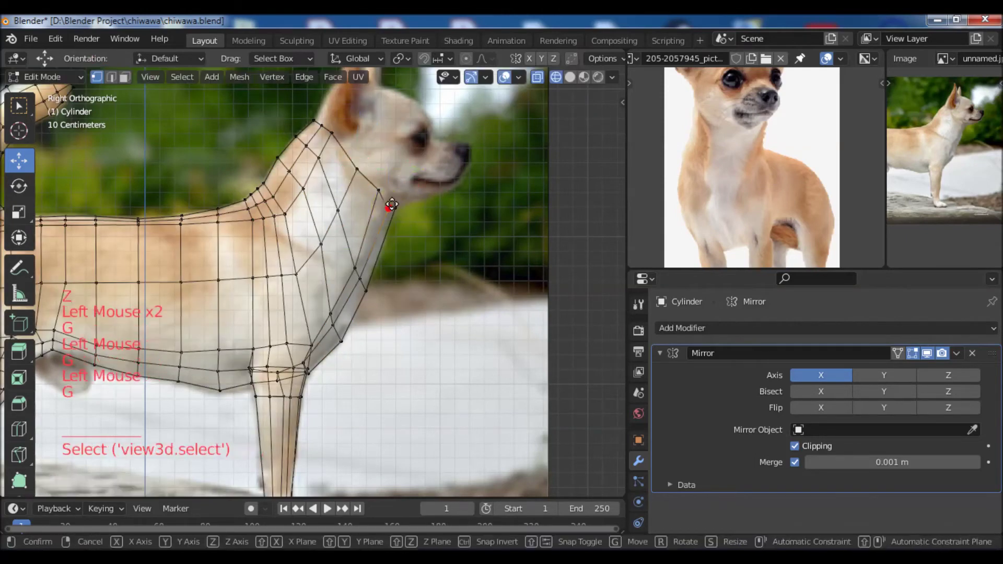
{"action": "left_click", "coordinate": [403, 212]}
{"action": "left_click", "coordinate": [403, 211]}
{"action": "key", "text": "g"}
{"action": "left_click", "coordinate": [398, 204]}
{"action": "left_click", "coordinate": [391, 205]}
{"action": "key", "text": "g"}
{"action": "left_click", "coordinate": [390, 203]}
Fine-tune the two neck-opening vertices above the throat against the back of the jaw.
{"action": "left_click", "coordinate": [372, 192]}
{"action": "key", "text": "g"}
{"action": "left_click", "coordinate": [377, 191]}
{"action": "left_click", "coordinate": [357, 176]}
{"action": "key", "text": "g"}
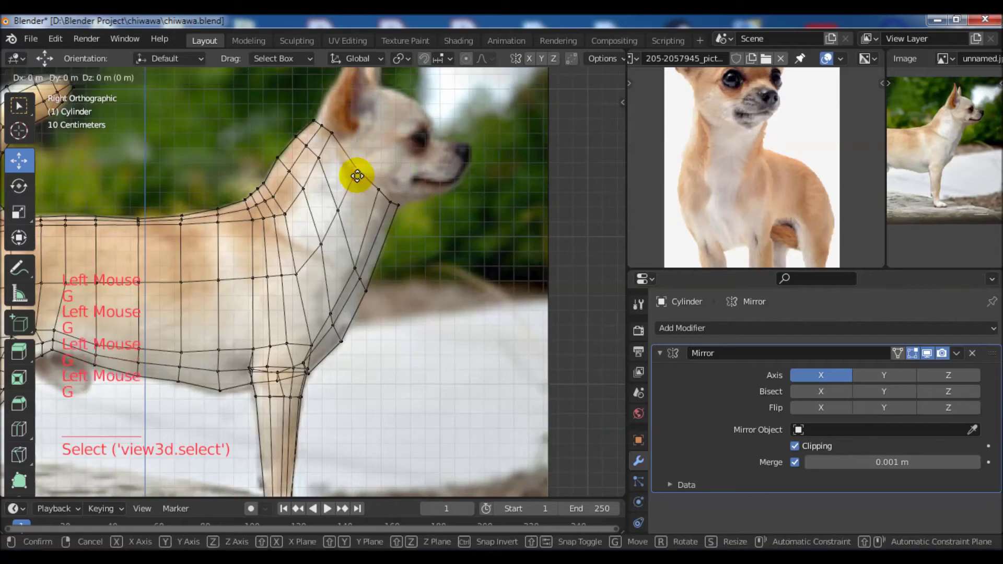
{"action": "left_click", "coordinate": [357, 176]}
Save the file and clear the vertex selection.
{"action": "scroll", "coordinate": [418, 222], "scroll_direction": "down", "scroll_amount": 4}
{"action": "middle_click_drag", "start_coordinate": [419, 221], "coordinate": [422, 243], "text": "shift"}
{"action": "scroll", "coordinate": [425, 222], "scroll_direction": "up", "scroll_amount": 2}
{"action": "key", "text": "ctrl+s"}
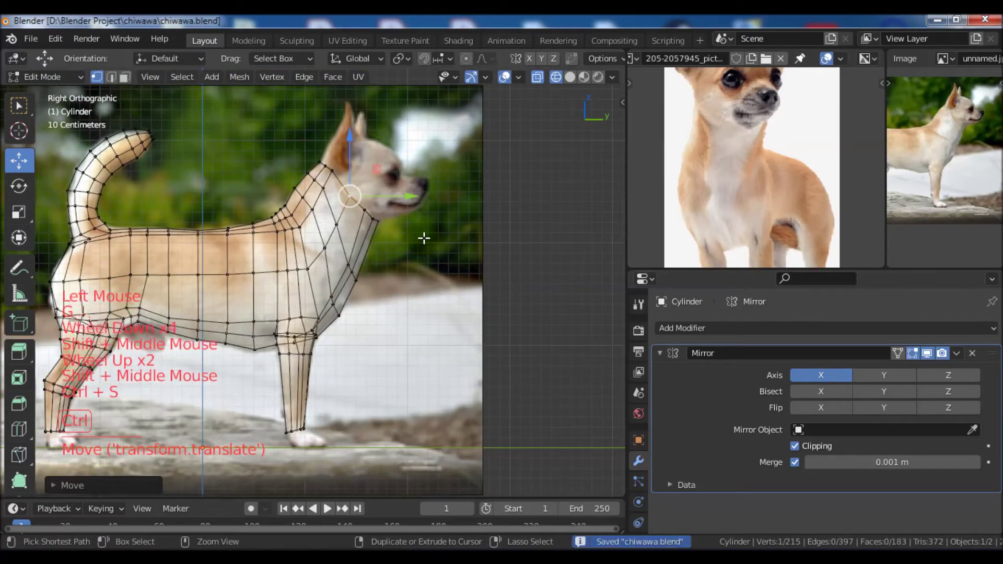
{"action": "key", "text": "alt+a"}
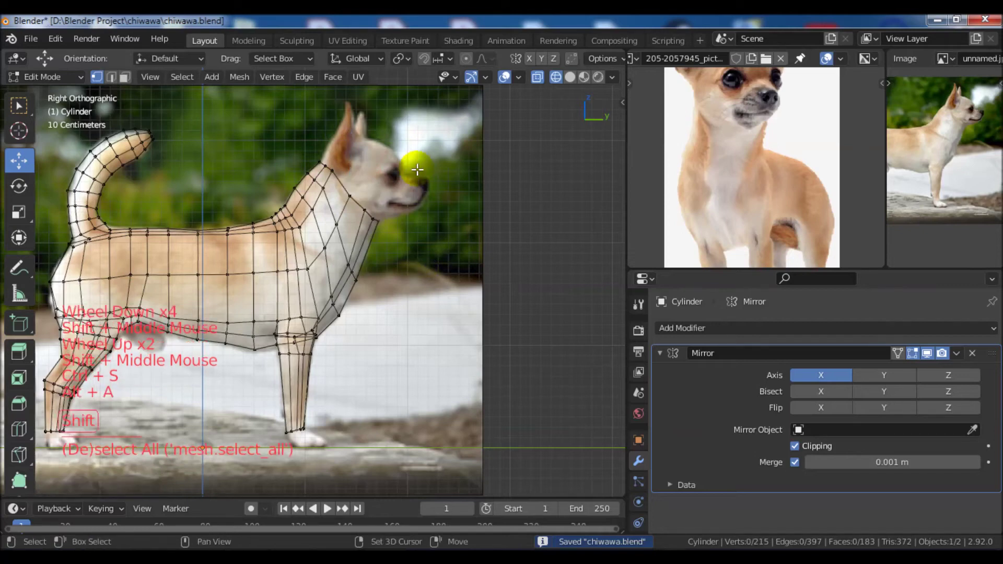
Extrude the foremost throat vertex forward in side view and place the new vertex on the underside of the jaw.
{"action": "middle_click_drag", "start_coordinate": [414, 164], "coordinate": [416, 209], "text": "shift"}
{"action": "scroll", "coordinate": [421, 210], "scroll_direction": "up", "scroll_amount": 3}
{"action": "left_click", "coordinate": [306, 245]}
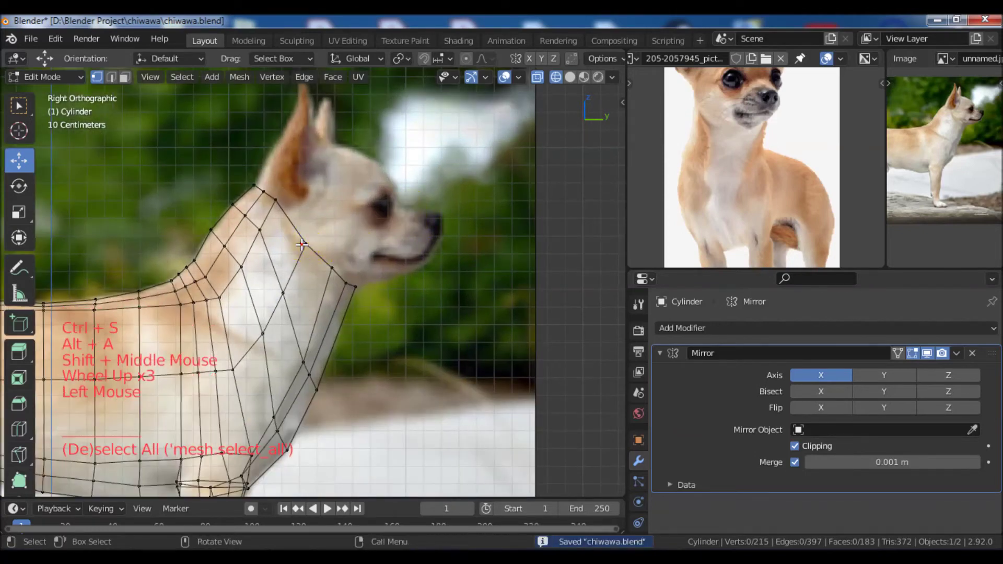
{"action": "scroll", "coordinate": [371, 264], "scroll_direction": "down", "scroll_amount": 2}
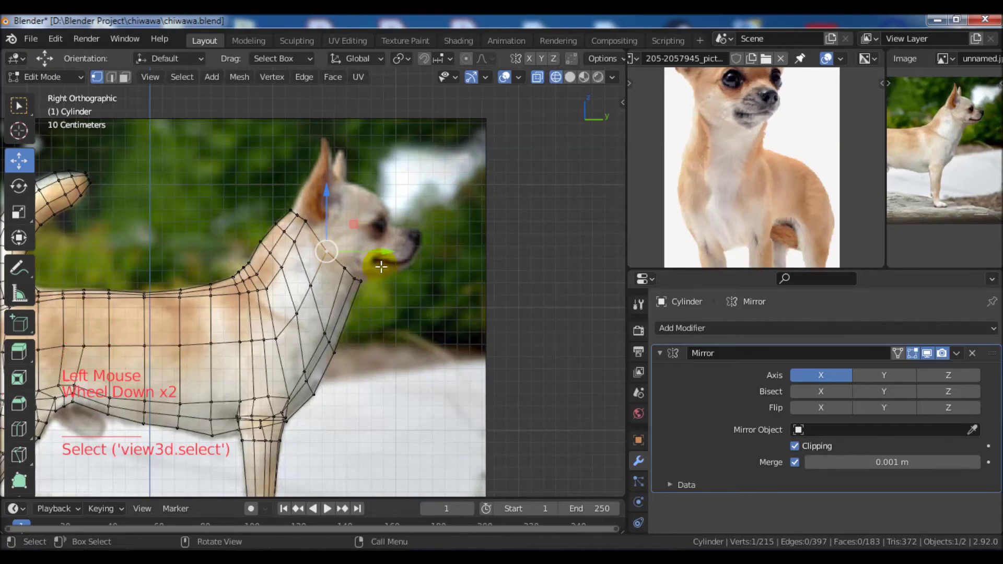
{"action": "scroll", "coordinate": [407, 267], "scroll_direction": "up", "scroll_amount": 2}
{"action": "middle_click_drag", "start_coordinate": [407, 266], "coordinate": [349, 284]}
{"action": "left_click", "coordinate": [373, 290]}
{"action": "key", "text": "KP_3"}
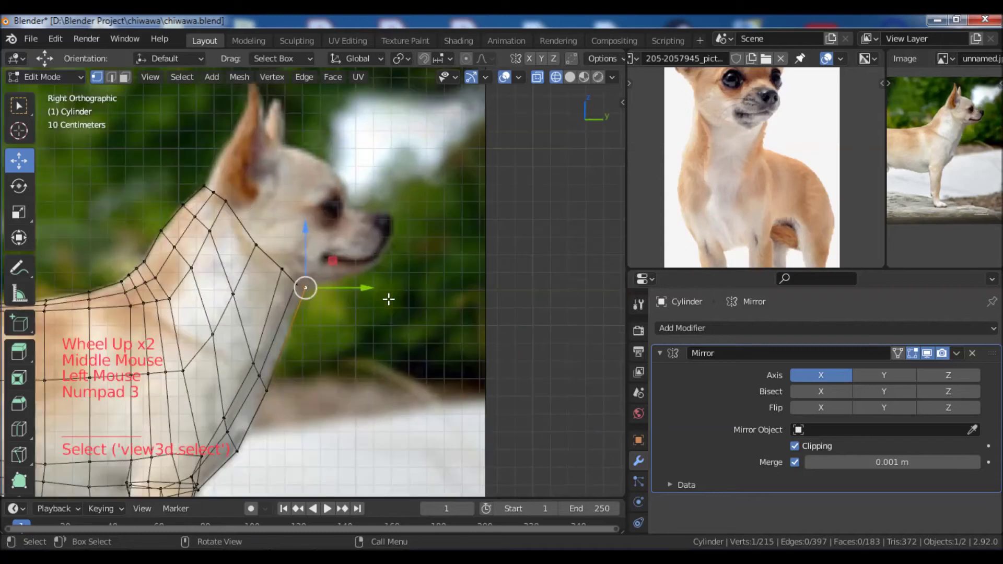
{"action": "key", "text": "e"}
{"action": "left_click", "coordinate": [356, 285]}
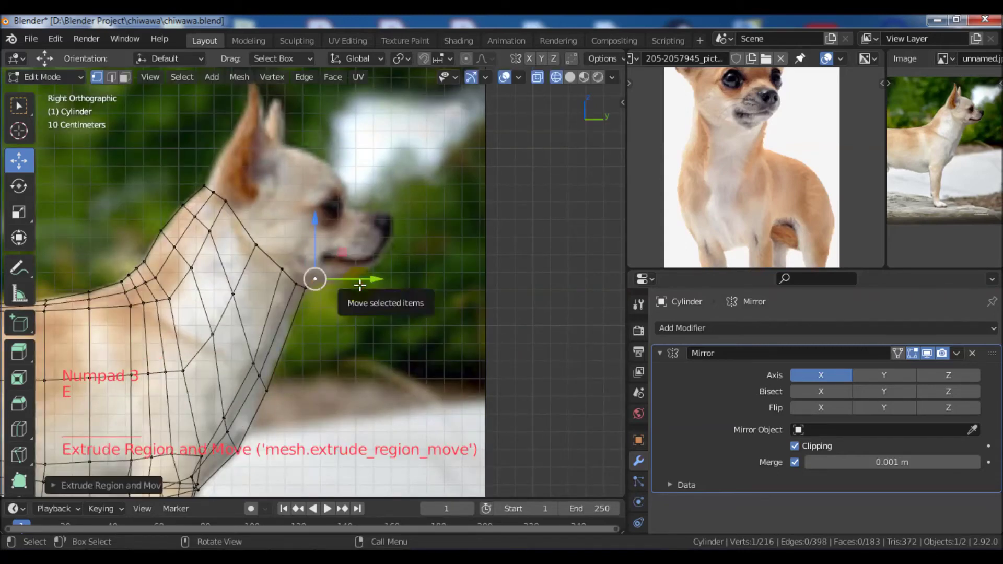
{"action": "scroll", "coordinate": [350, 287], "scroll_direction": "up", "scroll_amount": 5}
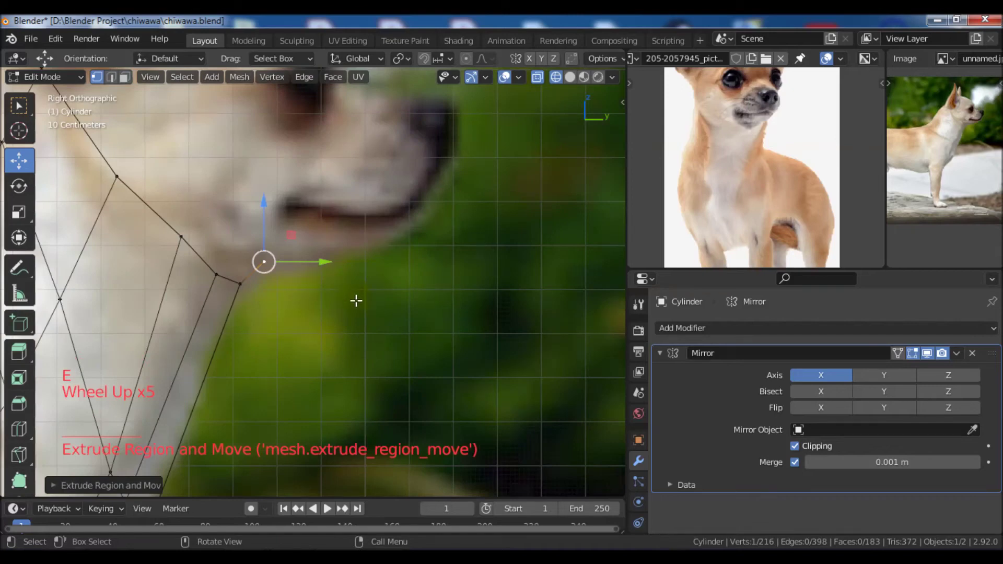
{"action": "key", "text": "g"}
{"action": "left_click", "coordinate": [361, 313]}
Extrude three more vertices in sequence along the lower edge of the jaw up to the chin.
{"action": "key", "text": "e"}
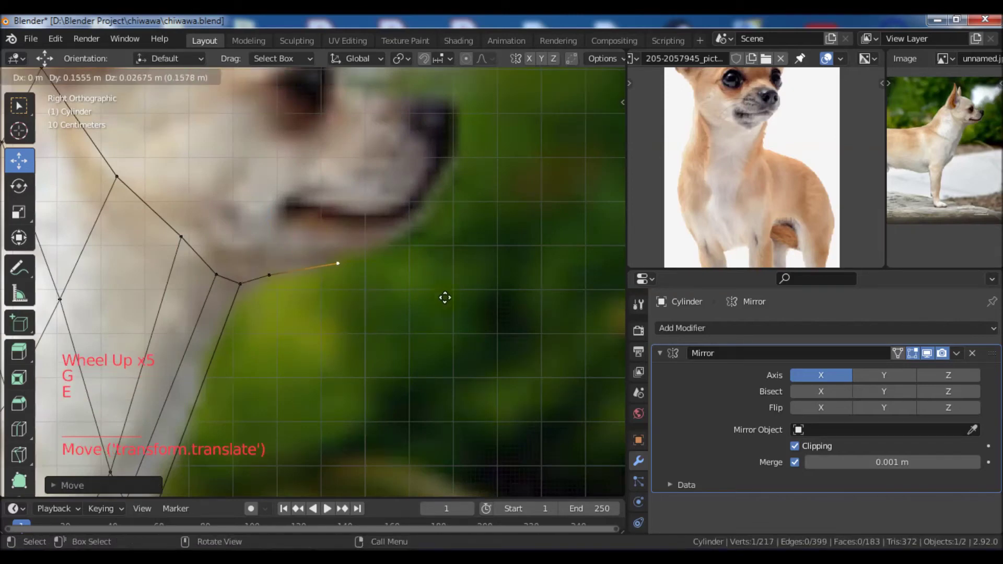
{"action": "left_click", "coordinate": [447, 297]}
{"action": "key", "text": "e"}
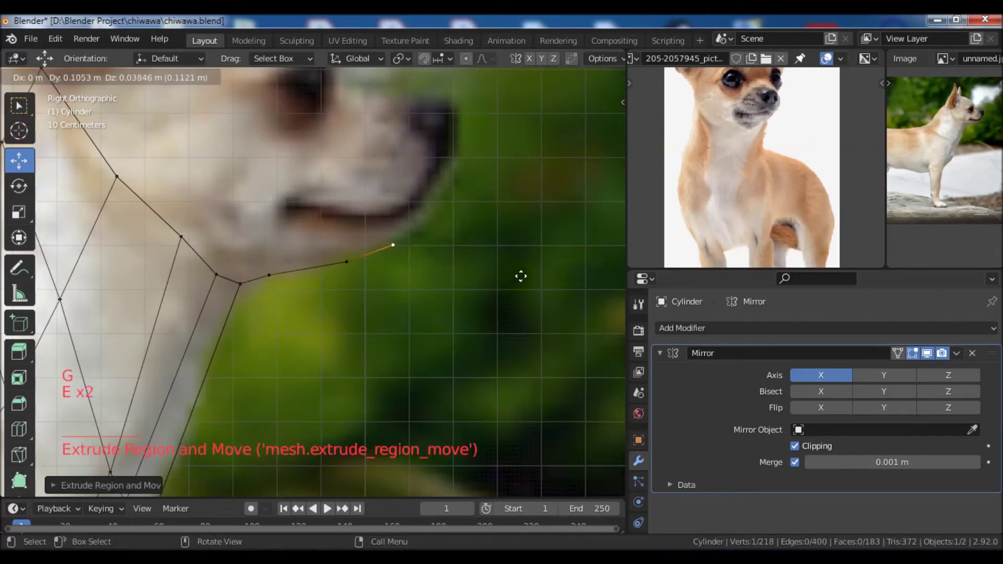
{"action": "left_click", "coordinate": [522, 275]}
{"action": "key", "text": "e"}
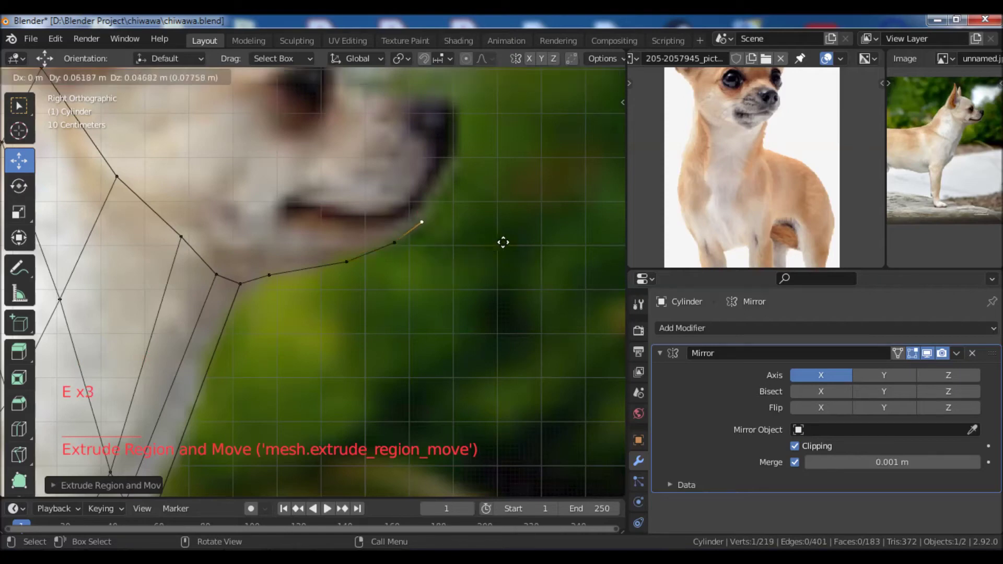
{"action": "left_click", "coordinate": [508, 241]}
Extrude a vertex upward from the chin and reposition it at the front of the lower lip.
{"action": "scroll", "coordinate": [508, 240], "scroll_direction": "down", "scroll_amount": 2}
{"action": "middle_click_drag", "start_coordinate": [508, 240], "coordinate": [460, 272], "text": "shift"}
{"action": "middle_click_drag", "start_coordinate": [459, 272], "coordinate": [408, 295], "text": "shift"}
{"action": "scroll", "coordinate": [407, 294], "scroll_direction": "up", "scroll_amount": 1}
{"action": "key", "text": "e"}
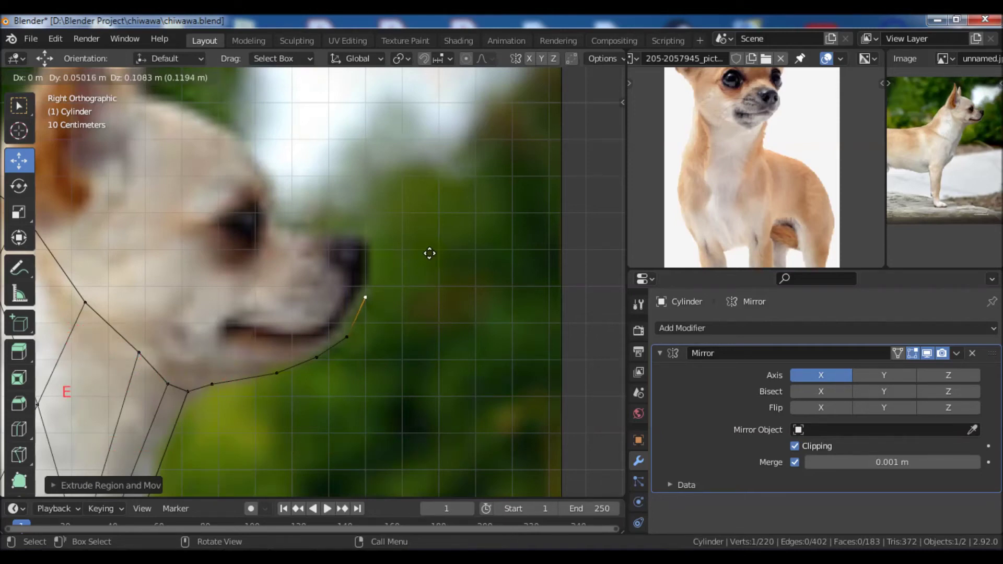
{"action": "left_click", "coordinate": [420, 256]}
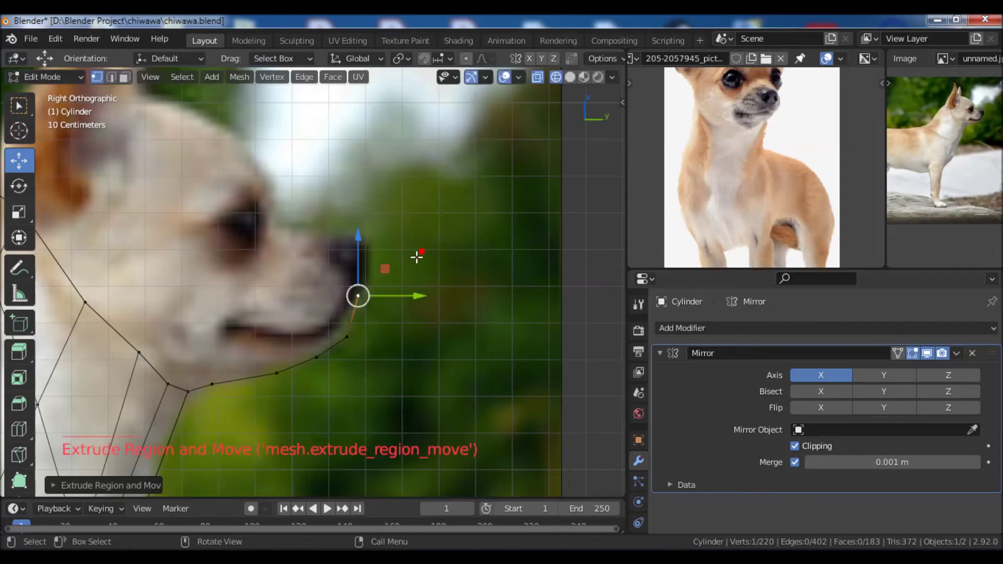
{"action": "scroll", "coordinate": [379, 320], "scroll_direction": "up", "scroll_amount": 4}
{"action": "key", "text": "g"}
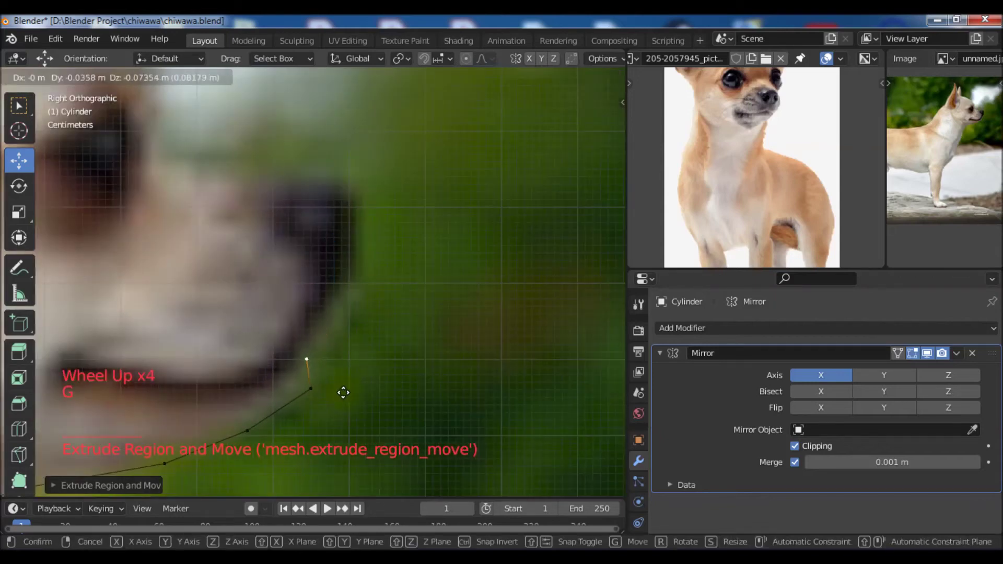
{"action": "left_click", "coordinate": [343, 392]}
Extrude a chain of vertices back along the lower lip to the corner of the mouth and up to its upper edge.
{"action": "scroll", "coordinate": [343, 393], "scroll_direction": "down", "scroll_amount": 3}
{"action": "middle_click_drag", "start_coordinate": [337, 376], "coordinate": [433, 275], "text": "shift"}
{"action": "scroll", "coordinate": [432, 275], "scroll_direction": "up", "scroll_amount": 3}
{"action": "key", "text": "e"}
{"action": "left_click", "coordinate": [389, 302]}
{"action": "key", "text": "e"}
{"action": "left_click", "coordinate": [333, 322]}
{"action": "key", "text": "e"}
{"action": "left_click", "coordinate": [249, 325]}
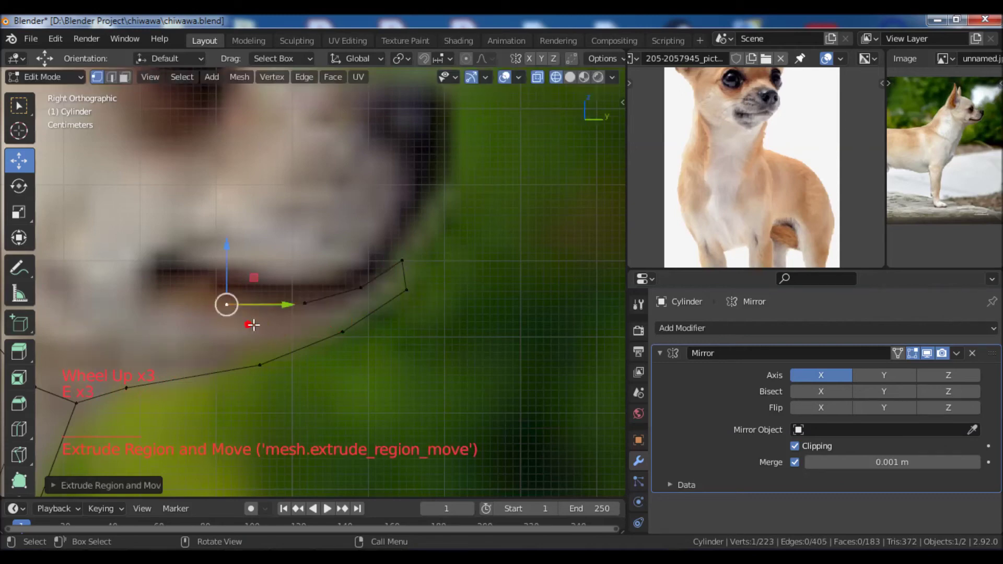
{"action": "key", "text": "ctrl"}
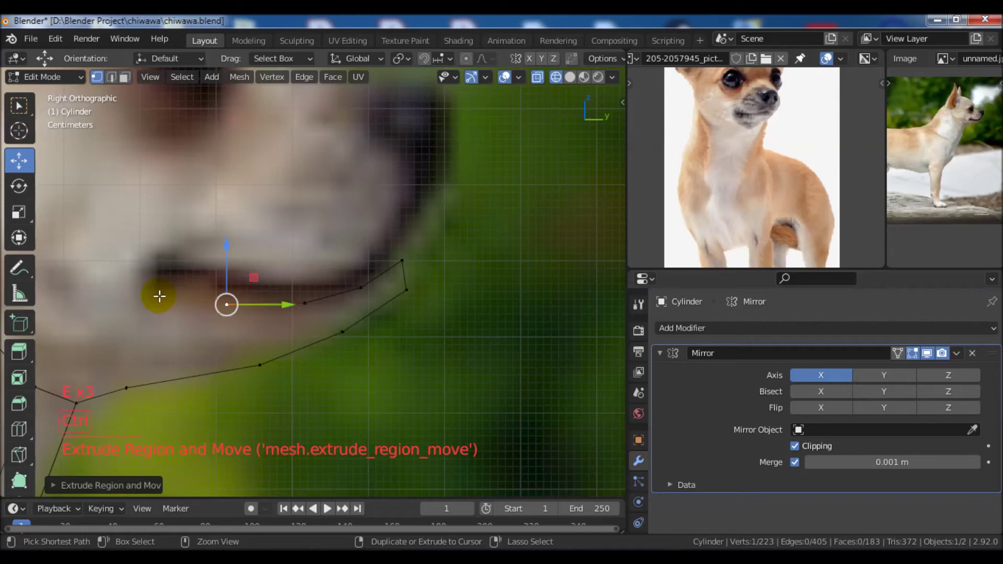
{"action": "right_click", "coordinate": [159, 296], "text": "ctrl"}
{"action": "right_click", "coordinate": [151, 266], "text": "ctrl"}
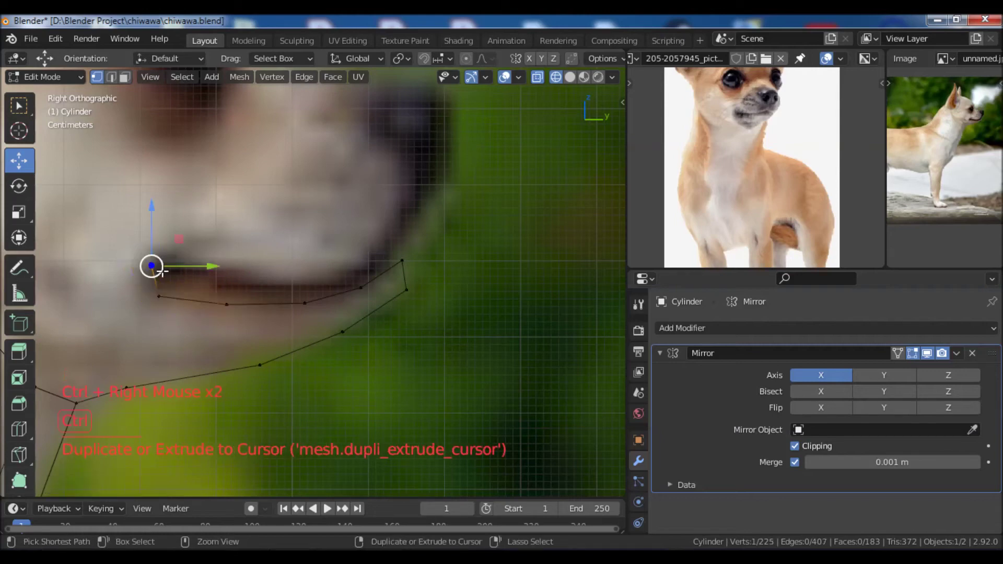
Extrude vertices forward along the upper lip, up the front of the muzzle and onto the top of the nose.
{"action": "key", "text": "w"}
{"action": "left_click", "coordinate": [218, 277], "text": "ctrl"}
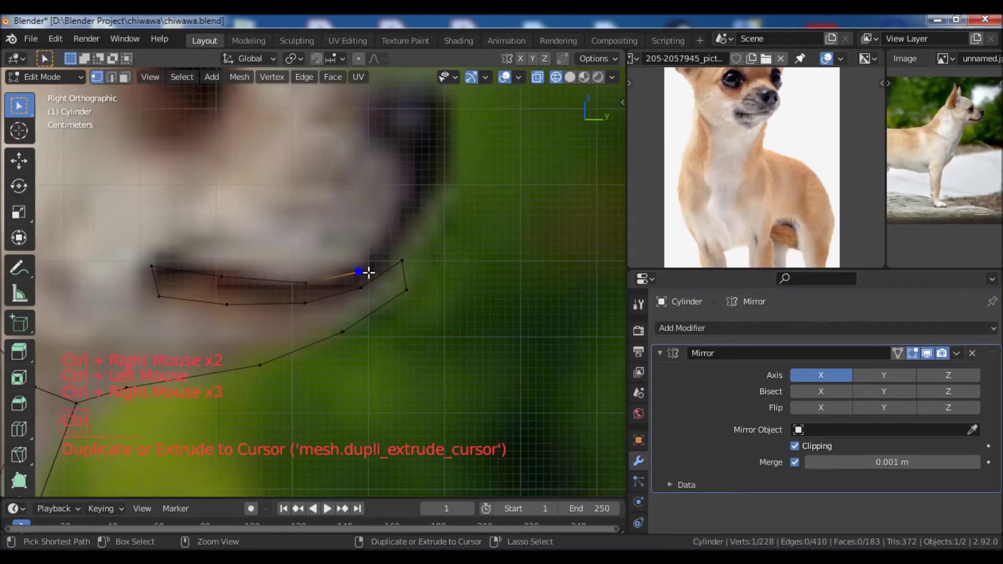
{"action": "middle_click_drag", "start_coordinate": [444, 221], "coordinate": [385, 288], "text": "shift"}
{"action": "right_click", "coordinate": [384, 239], "text": "ctrl"}
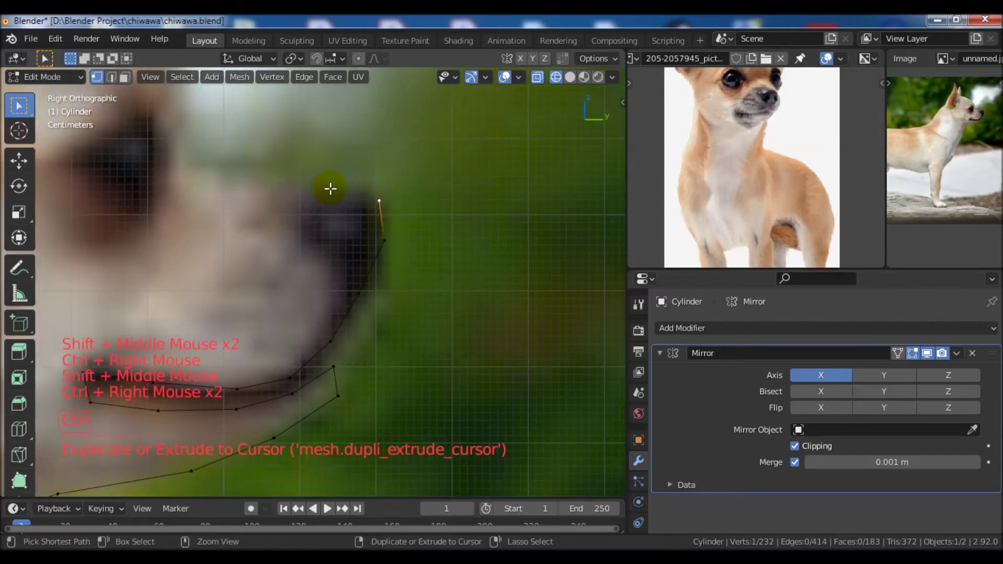
{"action": "middle_click_drag", "start_coordinate": [409, 245], "coordinate": [426, 270], "text": "shift"}
Extend the profile chain with two vertices along the bridge of the muzzle toward the eye.
{"action": "scroll", "coordinate": [426, 271], "scroll_direction": "down", "scroll_amount": 7}
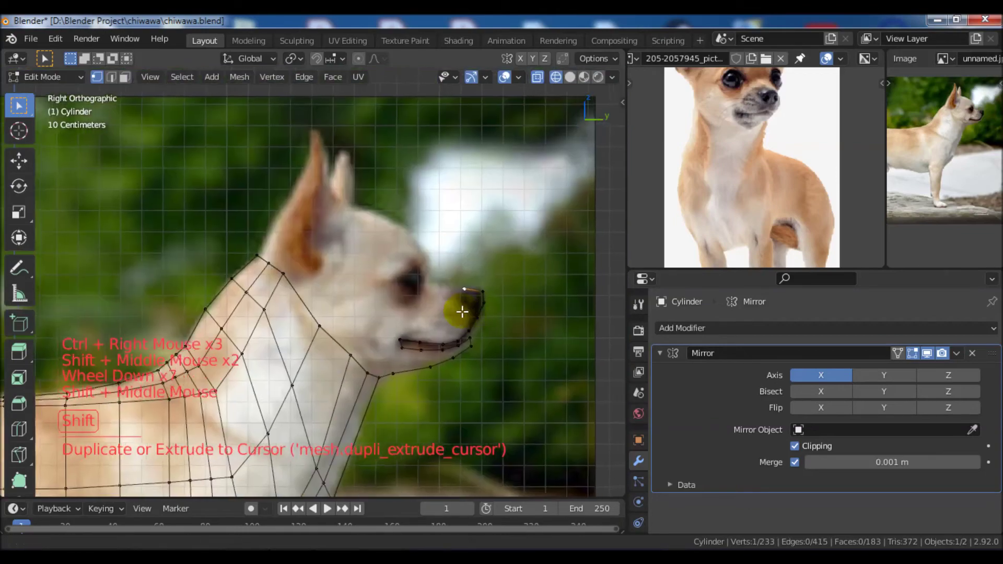
{"action": "middle_click_drag", "start_coordinate": [472, 298], "coordinate": [406, 327], "text": "shift"}
{"action": "scroll", "coordinate": [406, 327], "scroll_direction": "up", "scroll_amount": 7}
{"action": "middle_click_drag", "start_coordinate": [305, 267], "coordinate": [381, 271], "text": "shift"}
{"action": "right_click", "coordinate": [333, 244], "text": "ctrl"}
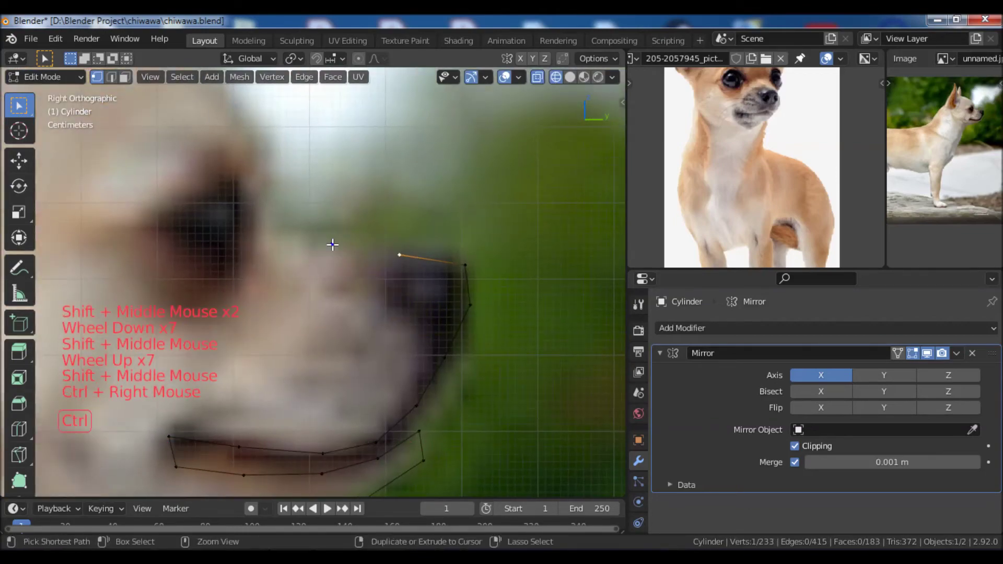
{"action": "right_click", "coordinate": [276, 233], "text": "ctrl"}
Extrude the profile chain up the forehead and over the skull to the base of the ear.
{"action": "scroll", "coordinate": [271, 228], "scroll_direction": "down", "scroll_amount": 4}
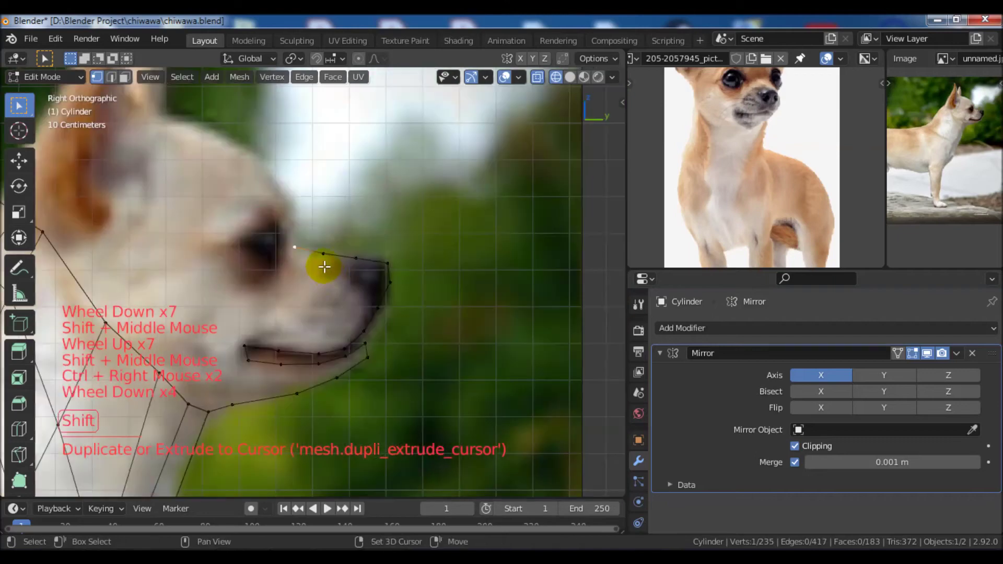
{"action": "middle_click_drag", "start_coordinate": [320, 265], "coordinate": [394, 327], "text": "shift"}
{"action": "scroll", "coordinate": [394, 327], "scroll_direction": "up", "scroll_amount": 1}
{"action": "right_click", "coordinate": [397, 284], "text": "ctrl"}
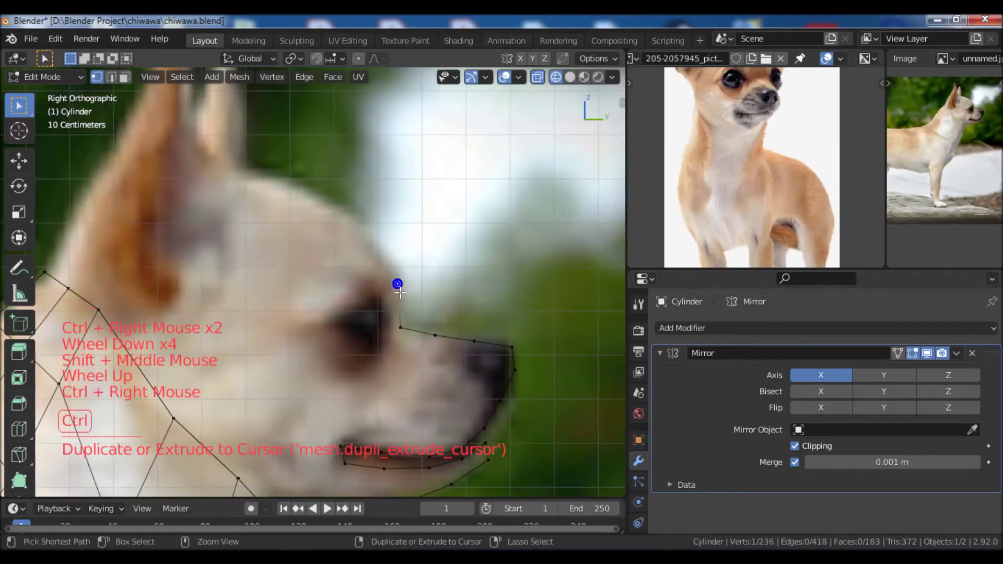
{"action": "middle_click_drag", "start_coordinate": [370, 242], "coordinate": [421, 307], "text": "shift"}
{"action": "right_click", "coordinate": [402, 278], "text": "ctrl"}
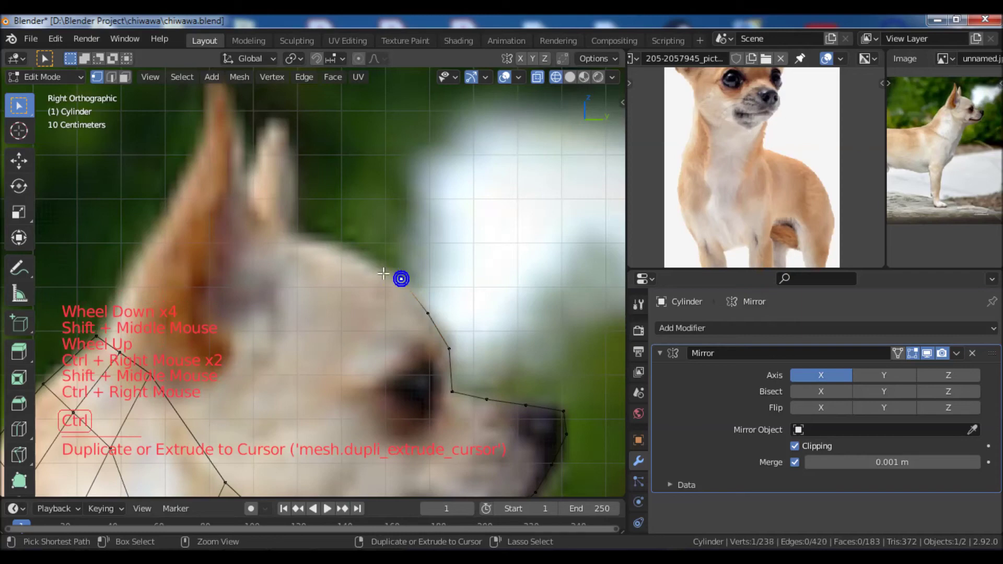
{"action": "right_click", "coordinate": [325, 241]}
Reposition three vertices along the top of the skull and forehead to follow the head's curve.
{"action": "left_click", "coordinate": [395, 236]}
{"action": "left_click", "coordinate": [305, 241]}
{"action": "key", "text": "g"}
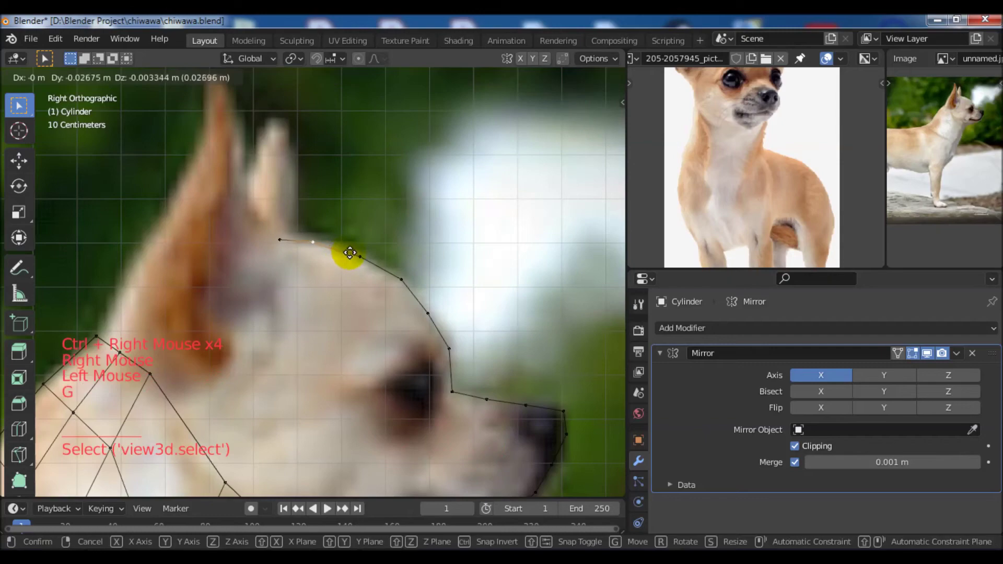
{"action": "left_click", "coordinate": [351, 252]}
{"action": "scroll", "coordinate": [441, 315], "scroll_direction": "down", "scroll_amount": 3}
{"action": "scroll", "coordinate": [402, 281], "scroll_direction": "up", "scroll_amount": 3}
{"action": "left_click", "coordinate": [356, 250]}
{"action": "key", "text": "g"}
{"action": "left_click", "coordinate": [365, 244]}
{"action": "left_click", "coordinate": [398, 273]}
{"action": "key", "text": "g"}
{"action": "left_click", "coordinate": [419, 295]}
Move the rear lower-lip vertices and the mouth-corner vertices closer together to narrow the back of the mouth opening.
{"action": "scroll", "coordinate": [454, 340], "scroll_direction": "down", "scroll_amount": 5}
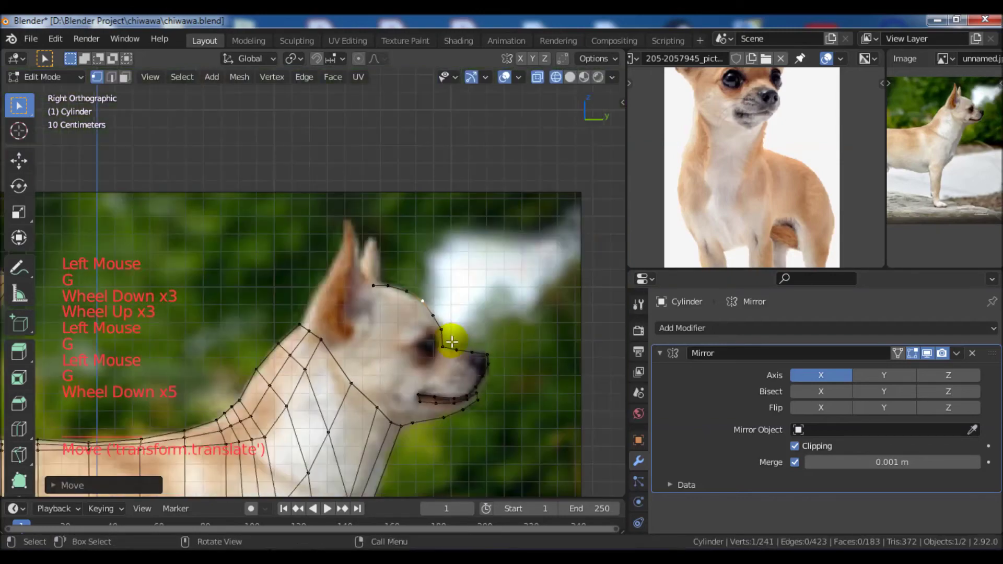
{"action": "middle_click_drag", "start_coordinate": [455, 340], "coordinate": [459, 314], "text": "shift"}
{"action": "scroll", "coordinate": [470, 351], "scroll_direction": "up", "scroll_amount": 6}
{"action": "middle_click_drag", "start_coordinate": [471, 351], "coordinate": [460, 345], "text": "shift"}
{"action": "scroll", "coordinate": [460, 346], "scroll_direction": "up", "scroll_amount": 3}
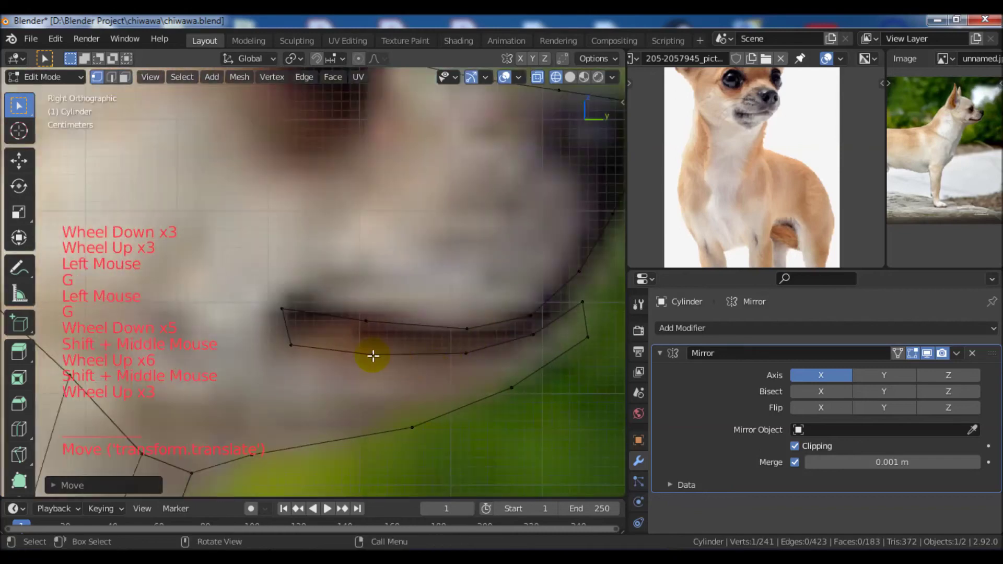
{"action": "left_click", "coordinate": [373, 355]}
{"action": "key", "text": "g"}
{"action": "left_click", "coordinate": [362, 339]}
{"action": "left_click", "coordinate": [290, 341]}
{"action": "key", "text": "g"}
{"action": "left_click", "coordinate": [290, 332]}
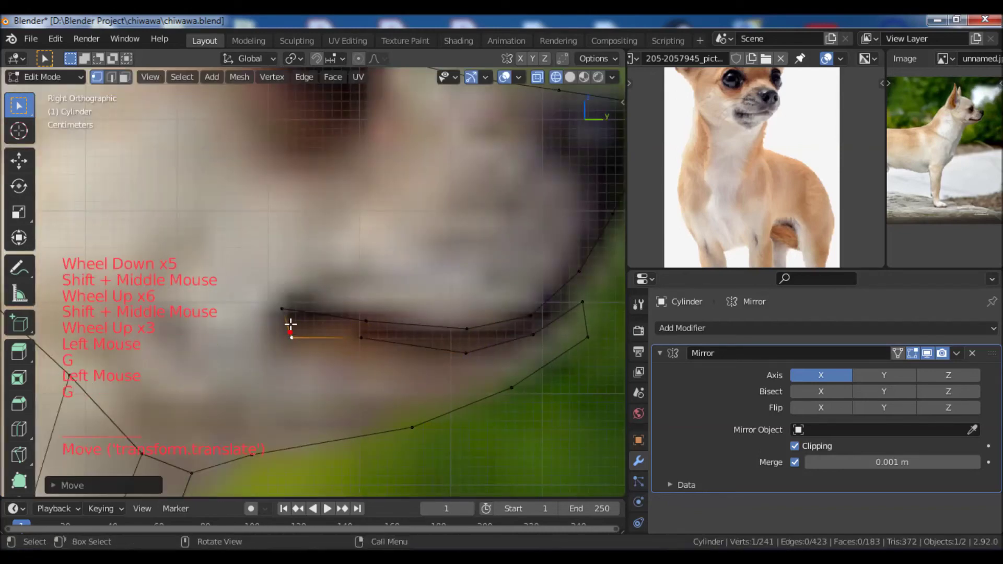
{"action": "left_click", "coordinate": [286, 310]}
{"action": "key", "text": "g"}
{"action": "left_click", "coordinate": [297, 313]}
{"action": "key", "text": "g"}
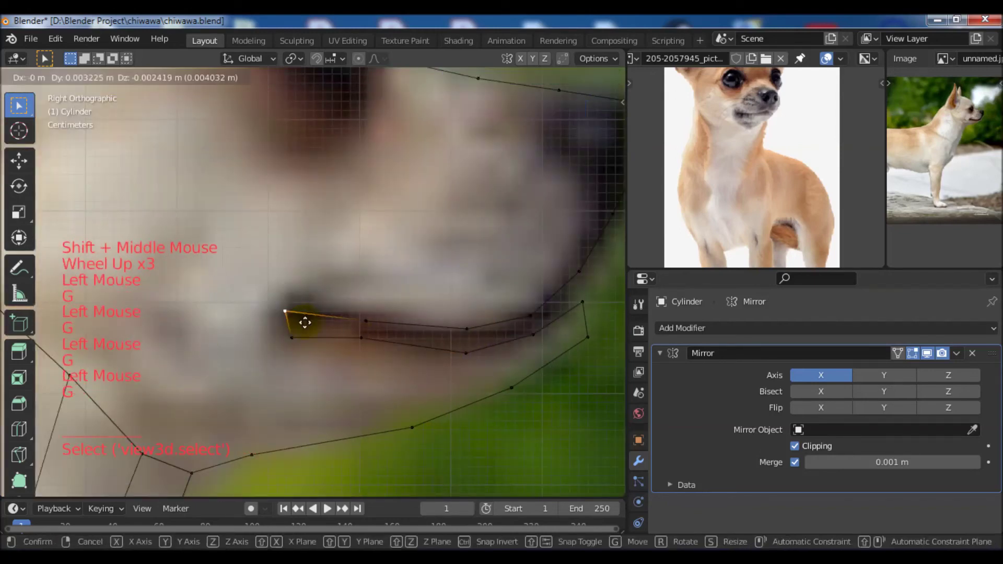
{"action": "left_click", "coordinate": [296, 339]}
{"action": "left_click", "coordinate": [295, 339]}
{"action": "key", "text": "g"}
{"action": "left_click", "coordinate": [372, 345]}
Bring the middle and front vertices of the upper and lower lips closer together along the mouth line.
{"action": "left_click", "coordinate": [478, 355]}
{"action": "key", "text": "g"}
{"action": "left_click", "coordinate": [475, 344]}
{"action": "left_click", "coordinate": [466, 331]}
{"action": "key", "text": "g"}
{"action": "left_click", "coordinate": [466, 336]}
{"action": "left_click", "coordinate": [531, 332]}
{"action": "key", "text": "g"}
{"action": "left_click", "coordinate": [538, 329]}
{"action": "left_click", "coordinate": [531, 316]}
{"action": "key", "text": "g"}
{"action": "left_click", "coordinate": [531, 320]}
Adjust the front lower-lip vertex and the two chin vertices to follow the outline of the chin.
{"action": "left_click", "coordinate": [582, 303]}
{"action": "key", "text": "g"}
{"action": "left_click", "coordinate": [575, 308]}
{"action": "key", "text": "g"}
{"action": "left_click", "coordinate": [589, 323]}
{"action": "left_click", "coordinate": [516, 385]}
{"action": "key", "text": "g"}
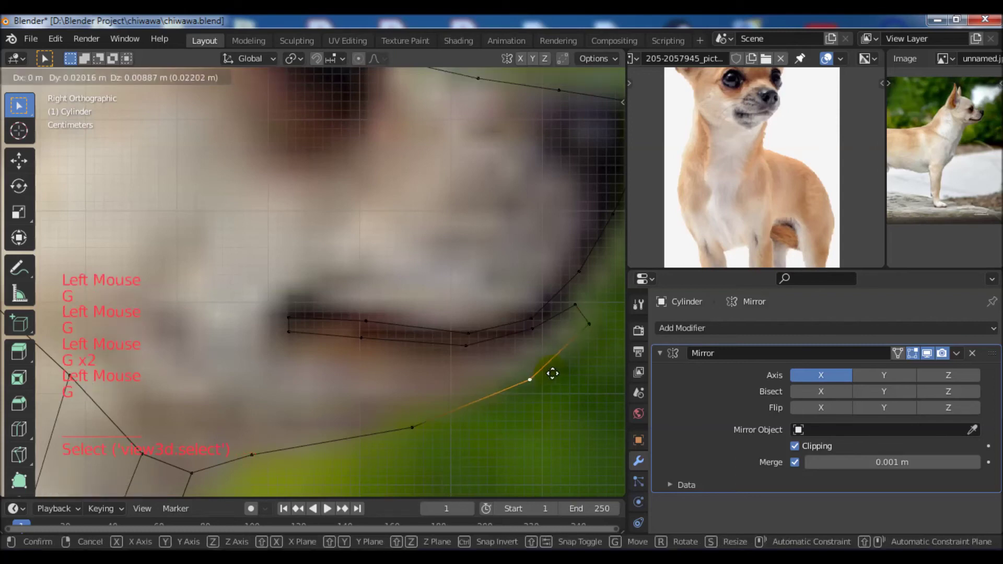
{"action": "left_click", "coordinate": [562, 368]}
Move the rearmost skull vertex slightly up against the base of the ear.
{"action": "scroll", "coordinate": [450, 415], "scroll_direction": "down", "scroll_amount": 3}
{"action": "middle_click_drag", "start_coordinate": [450, 415], "coordinate": [486, 387], "text": "shift"}
{"action": "scroll", "coordinate": [504, 343], "scroll_direction": "down", "scroll_amount": 3}
{"action": "middle_click_drag", "start_coordinate": [504, 343], "coordinate": [463, 359], "text": "shift"}
{"action": "scroll", "coordinate": [388, 273], "scroll_direction": "up", "scroll_amount": 1}
{"action": "mouse_move", "coordinate": [387, 273]}
{"action": "middle_mouse_down", "text": "shift"}
{"action": "mouse_move", "coordinate": [415, 325]}
{"action": "mouse_move", "coordinate": [381, 274]}
{"action": "middle_mouse_up", "text": "shift"}
{"action": "left_click", "coordinate": [381, 274]}
{"action": "key", "text": "g"}
{"action": "left_click", "coordinate": [378, 268]}
Extrude from the top nape vertex to trace the ear's back edge, tip and front edge down toward the skull.
{"action": "scroll", "coordinate": [462, 317], "scroll_direction": "down", "scroll_amount": 5}
{"action": "mouse_move", "coordinate": [470, 331]}
{"action": "middle_mouse_down", "text": "shift"}
{"action": "mouse_move", "coordinate": [450, 337]}
{"action": "mouse_move", "coordinate": [472, 324]}
{"action": "middle_mouse_up", "text": "shift"}
{"action": "scroll", "coordinate": [455, 334], "scroll_direction": "up", "scroll_amount": 2}
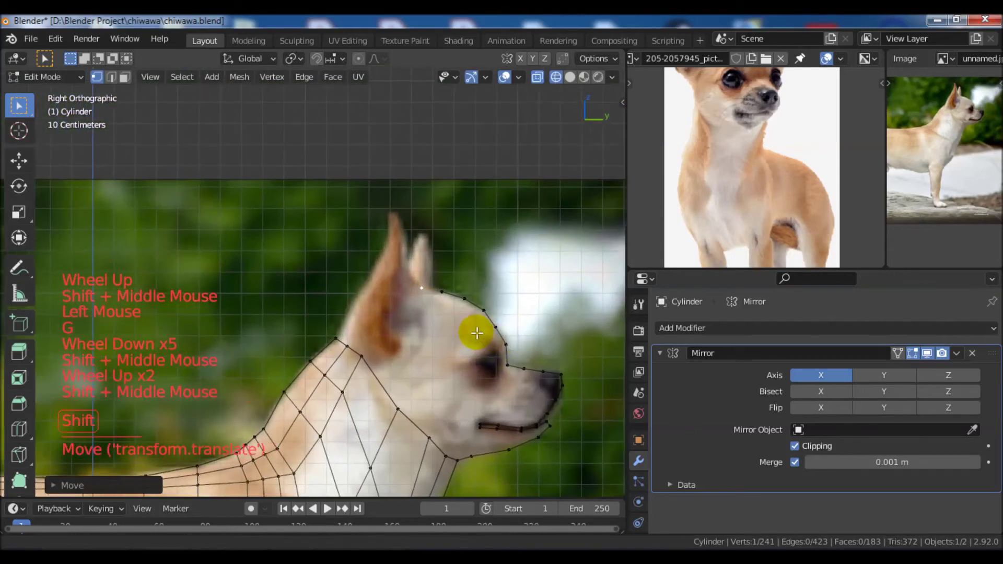
{"action": "left_click", "coordinate": [337, 339]}
{"action": "scroll", "coordinate": [332, 340], "scroll_direction": "up", "scroll_amount": 3}
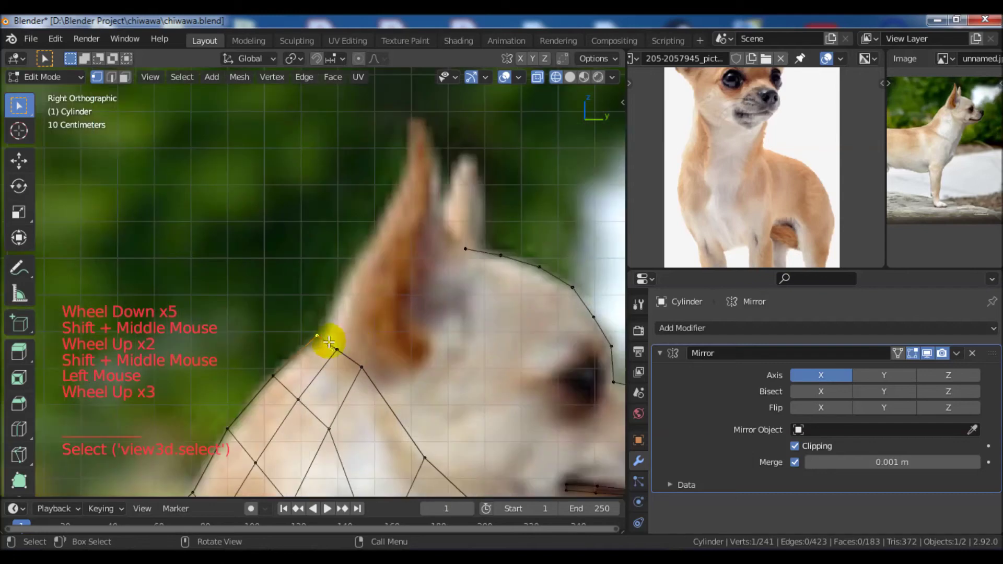
{"action": "key", "text": "e"}
{"action": "right_click", "coordinate": [355, 260], "text": "ctrl"}
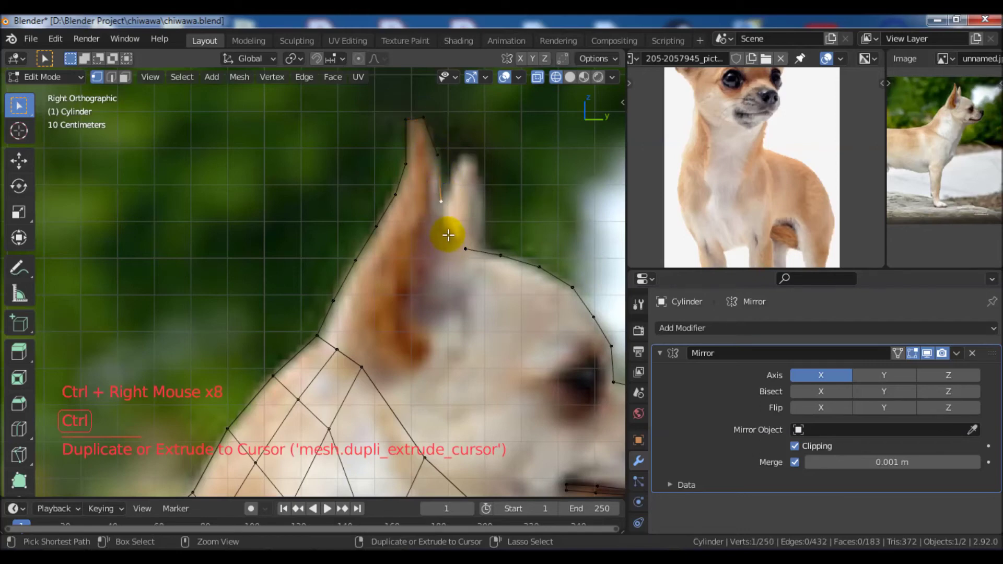
Join the last ear vertex to the rearmost skull vertex with an edge.
{"action": "right_click", "coordinate": [470, 250], "text": "shift"}
{"action": "left_click", "coordinate": [467, 250], "text": "shift"}
{"action": "key", "text": "f"}
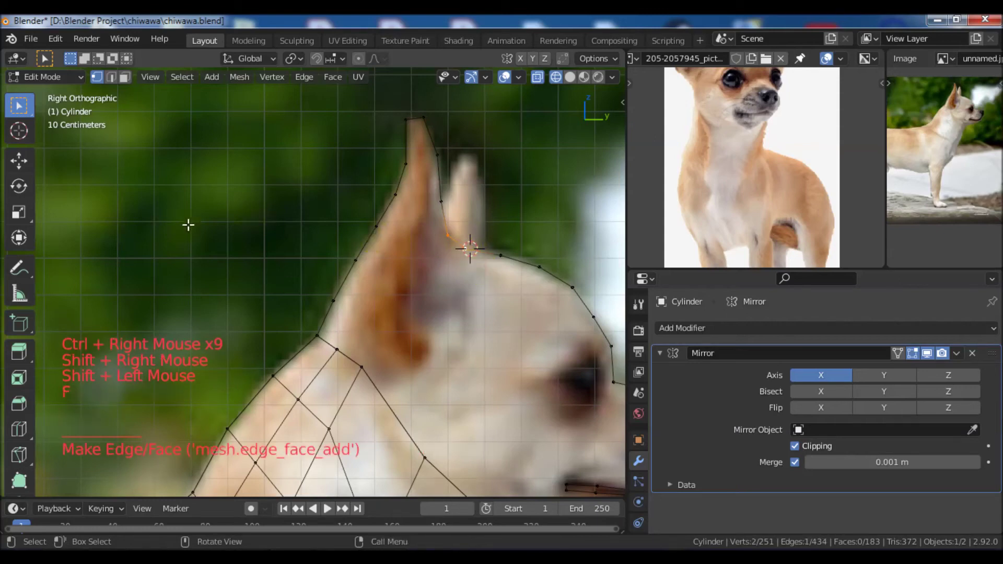
Examine the head profile outline in perspective, checking the vertices of the muzzle bridge and the underside of the jaw.
{"action": "scroll", "coordinate": [420, 255], "scroll_direction": "down", "scroll_amount": 2}
{"action": "middle_click_drag", "start_coordinate": [420, 255], "coordinate": [421, 311]}
{"action": "scroll", "coordinate": [503, 340], "scroll_direction": "down", "scroll_amount": 3}
{"action": "middle_click_drag", "start_coordinate": [503, 340], "coordinate": [455, 277]}
{"action": "scroll", "coordinate": [413, 261], "scroll_direction": "up", "scroll_amount": 3}
{"action": "middle_click_drag", "start_coordinate": [455, 277], "coordinate": [482, 257]}
{"action": "left_click", "coordinate": [441, 242]}
{"action": "scroll", "coordinate": [406, 293], "scroll_direction": "down", "scroll_amount": 2}
{"action": "scroll", "coordinate": [482, 258], "scroll_direction": "up", "scroll_amount": 3}
{"action": "left_click", "coordinate": [392, 301]}
{"action": "middle_click_drag", "start_coordinate": [391, 301], "coordinate": [459, 252]}
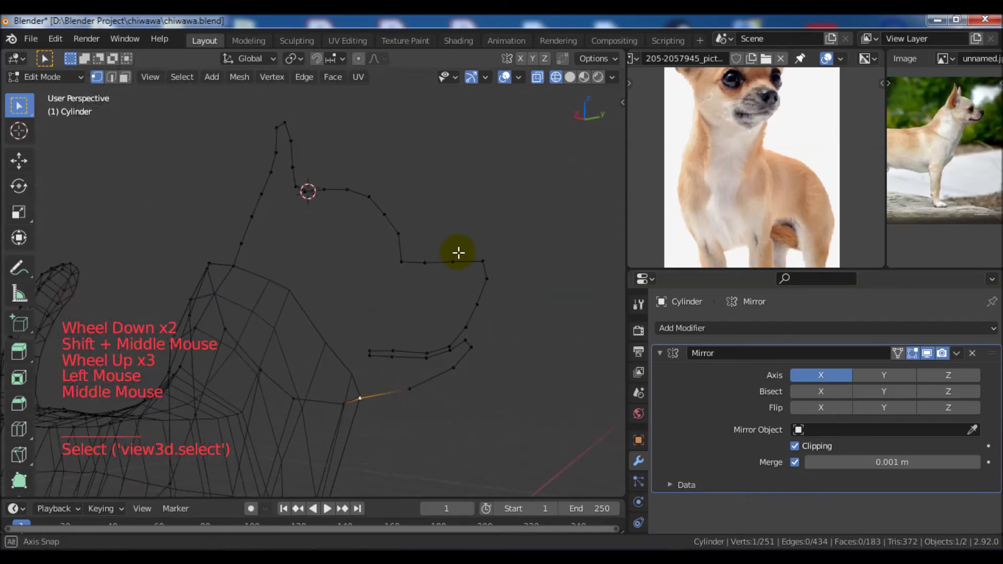
{"action": "right_click", "coordinate": [478, 349], "text": "ctrl"}
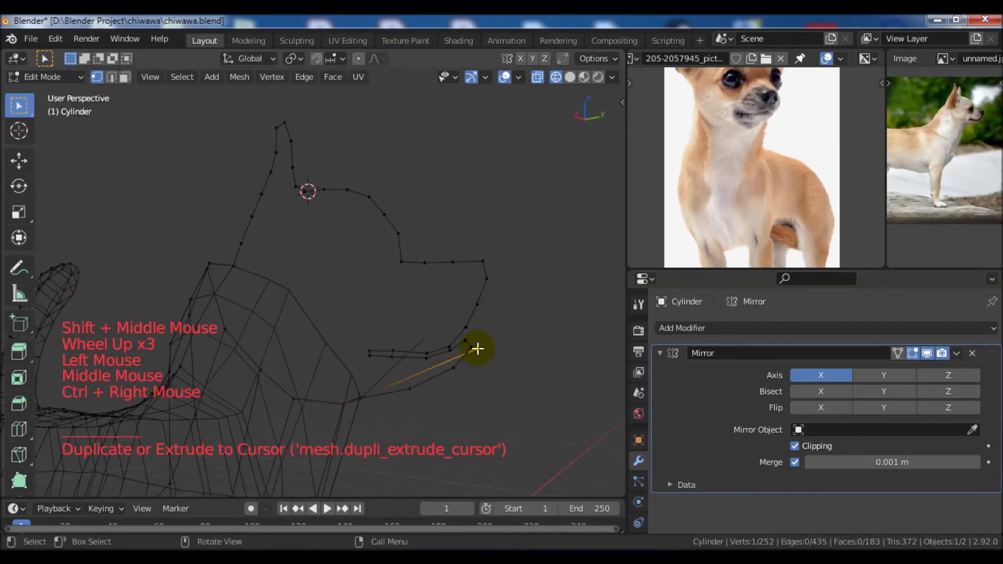
{"action": "key", "text": "ctrl+z"}
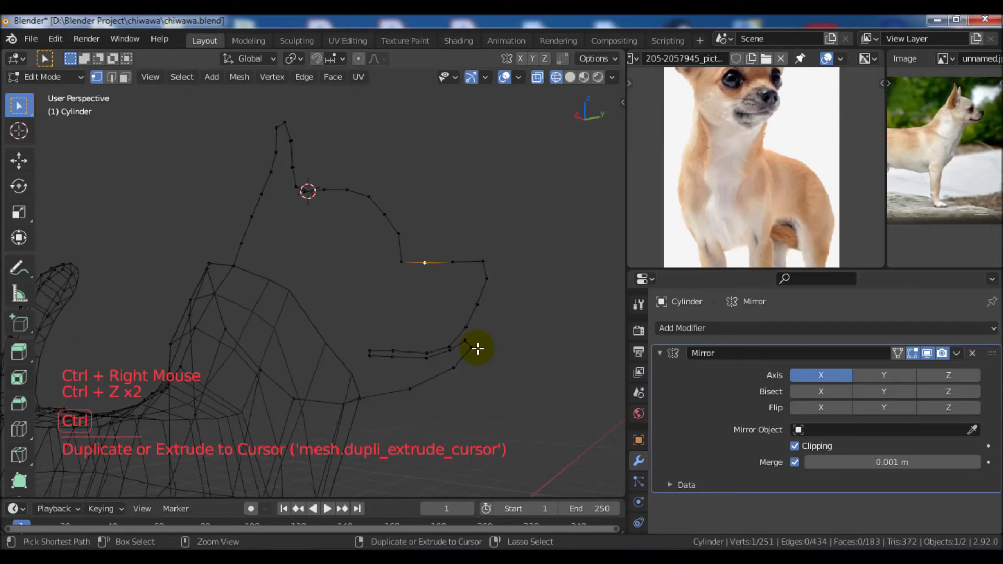
{"action": "key", "text": "KP_3"}
{"action": "scroll", "coordinate": [460, 328], "scroll_direction": "down", "scroll_amount": 2}
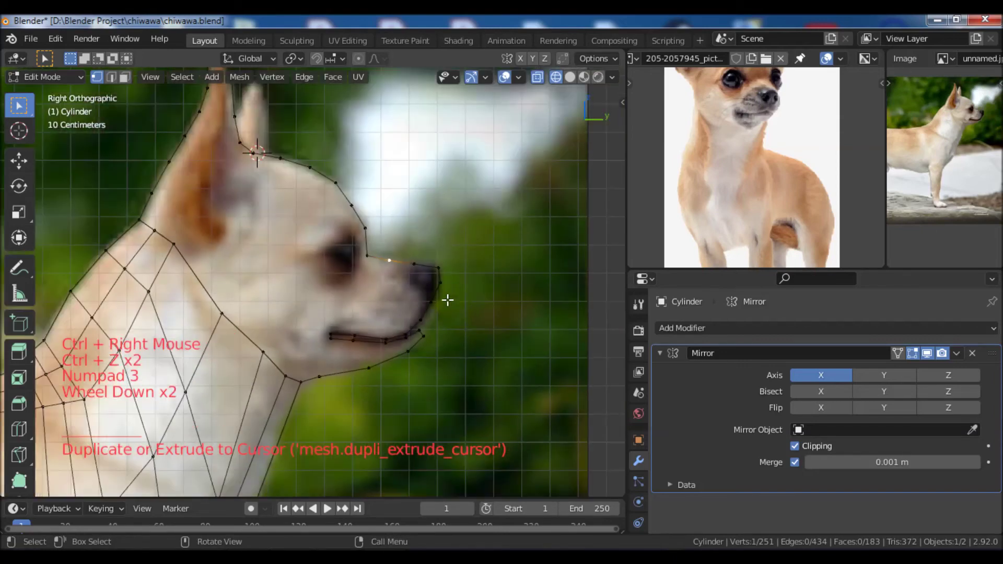
Select the head profile vertices of the jaw, mouth and muzzle, the skull and the ear.
{"action": "key", "text": "b"}
{"action": "left_click_drag", "start_coordinate": [333, 228], "coordinate": [468, 413]}
{"action": "key", "text": "b"}
{"action": "left_click_drag", "start_coordinate": [314, 363], "coordinate": [328, 386]}
{"action": "middle_click_drag", "start_coordinate": [317, 183], "coordinate": [350, 285], "text": "shift"}
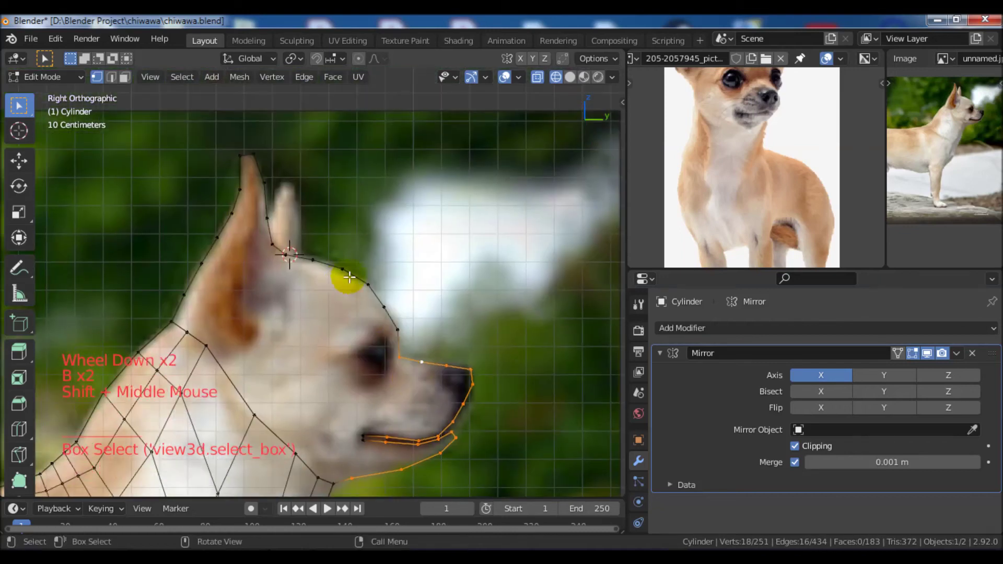
{"action": "key", "text": "b"}
{"action": "left_click_drag", "start_coordinate": [291, 236], "coordinate": [421, 359]}
{"action": "key", "text": "b"}
{"action": "left_click_drag", "start_coordinate": [325, 245], "coordinate": [328, 259]}
{"action": "key", "text": "b"}
{"action": "left_click_drag", "start_coordinate": [162, 255], "coordinate": [255, 305]}
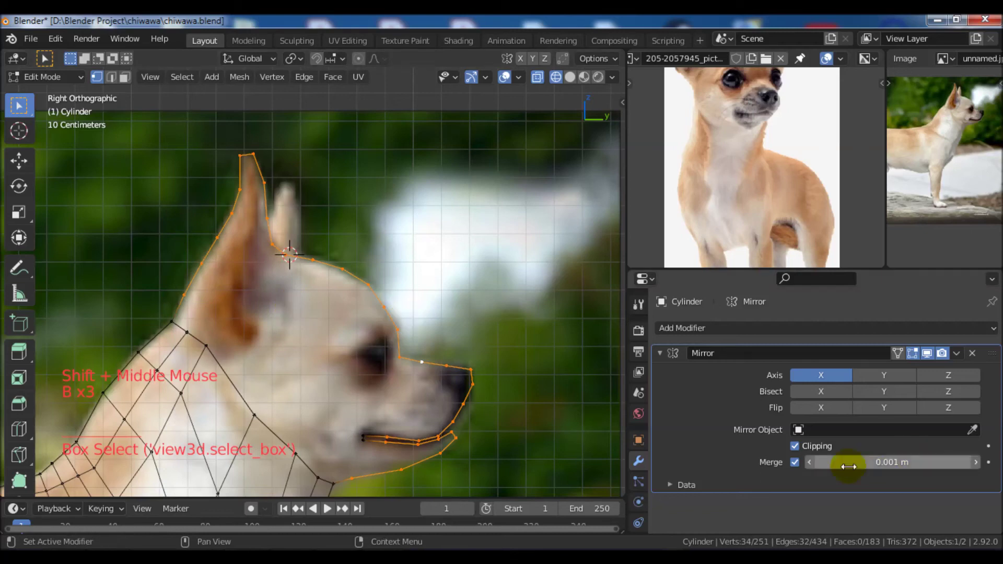
Turn off clipping on the Mirror modifier and add the remaining unselected head profile vertices to the selection.
{"action": "left_click", "coordinate": [795, 445]}
{"action": "middle_click_drag", "start_coordinate": [596, 387], "coordinate": [440, 409]}
{"action": "key", "text": "b"}
{"action": "left_click_drag", "start_coordinate": [369, 401], "coordinate": [387, 414]}
{"action": "scroll", "coordinate": [451, 399], "scroll_direction": "down", "scroll_amount": 1}
{"action": "scroll", "coordinate": [451, 398], "scroll_direction": "down", "scroll_amount": 3}
{"action": "middle_click_drag", "start_coordinate": [451, 398], "coordinate": [398, 400]}
{"action": "scroll", "coordinate": [426, 421], "scroll_direction": "up", "scroll_amount": 3}
Extrude the selected head profile sideways along the X axis into a strip of faces.
{"action": "left_click", "coordinate": [20, 165]}
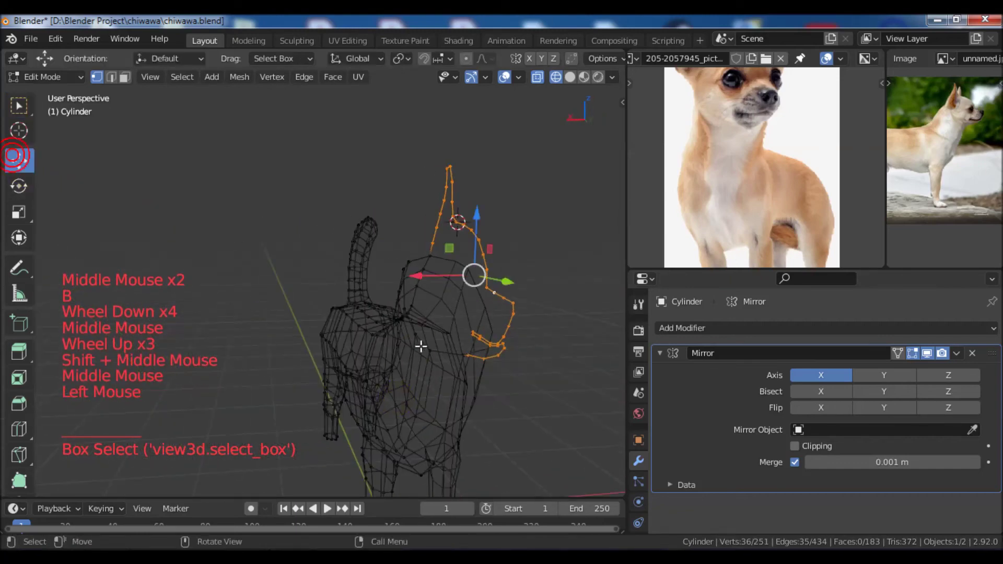
{"action": "key", "text": "e"}
{"action": "left_click", "coordinate": [404, 278]}
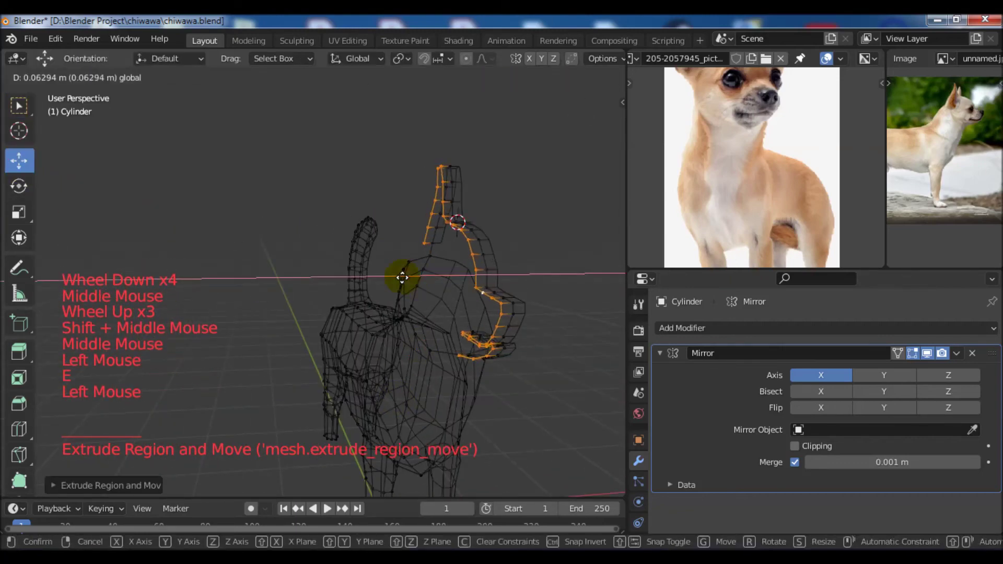
{"action": "middle_click_drag", "start_coordinate": [399, 274], "coordinate": [354, 247]}
{"action": "scroll", "coordinate": [460, 325], "scroll_direction": "up", "scroll_amount": 3}
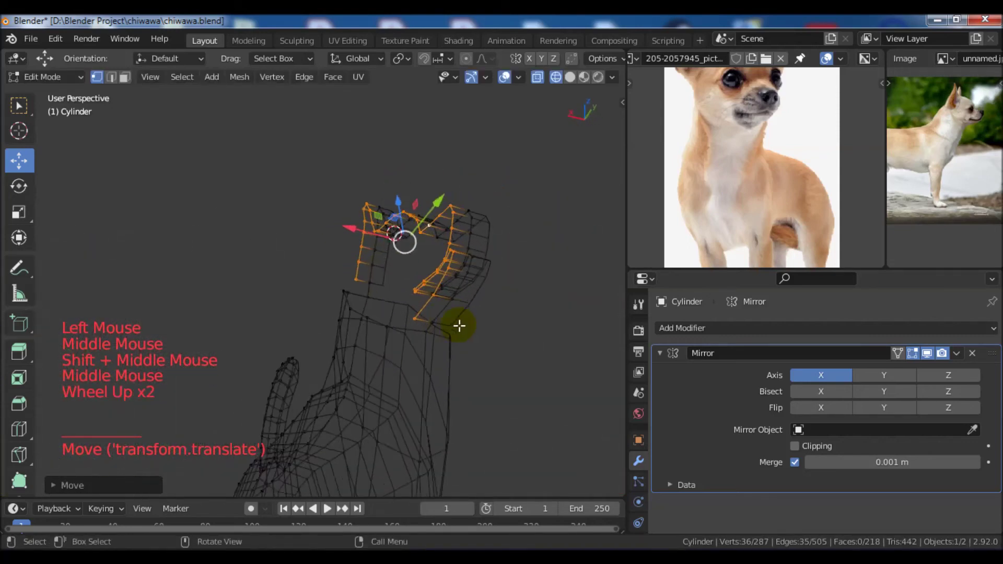
Turn the Mirror modifier's clipping back on and adjust the outer edge of the extruded head strip along X.
{"action": "left_click", "coordinate": [793, 446]}
{"action": "middle_click_drag", "start_coordinate": [403, 340], "coordinate": [423, 342], "text": "shift"}
{"action": "middle_click_drag", "start_coordinate": [423, 342], "coordinate": [426, 300]}
{"action": "scroll", "coordinate": [460, 404], "scroll_direction": "up", "scroll_amount": 2}
{"action": "scroll", "coordinate": [399, 283], "scroll_direction": "up", "scroll_amount": 5}
{"action": "scroll", "coordinate": [398, 282], "scroll_direction": "down", "scroll_amount": 4}
{"action": "middle_click_drag", "start_coordinate": [381, 276], "coordinate": [429, 320]}
{"action": "scroll", "coordinate": [430, 320], "scroll_direction": "down", "scroll_amount": 3}
{"action": "middle_click_drag", "start_coordinate": [425, 284], "coordinate": [425, 279], "text": "shift"}
{"action": "middle_click_drag", "start_coordinate": [425, 280], "coordinate": [381, 291]}
{"action": "left_click_drag", "start_coordinate": [376, 292], "coordinate": [361, 296]}
{"action": "middle_click_drag", "start_coordinate": [360, 295], "coordinate": [403, 227]}
{"action": "scroll", "coordinate": [458, 294], "scroll_direction": "up", "scroll_amount": 3}
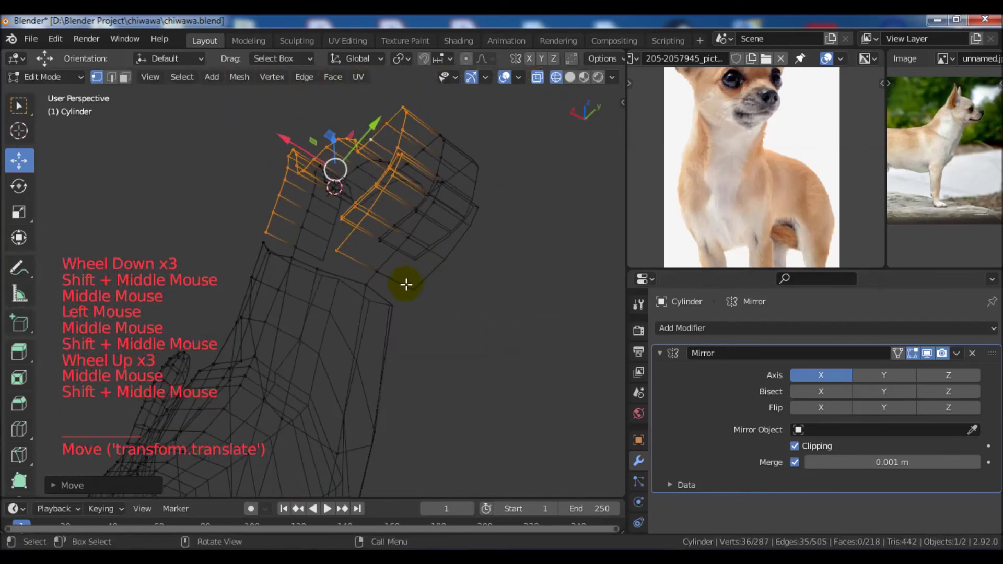
Use edge selection in solid shading to fill faces between the lower lip and the lower jaw strip.
{"action": "left_click", "coordinate": [111, 79]}
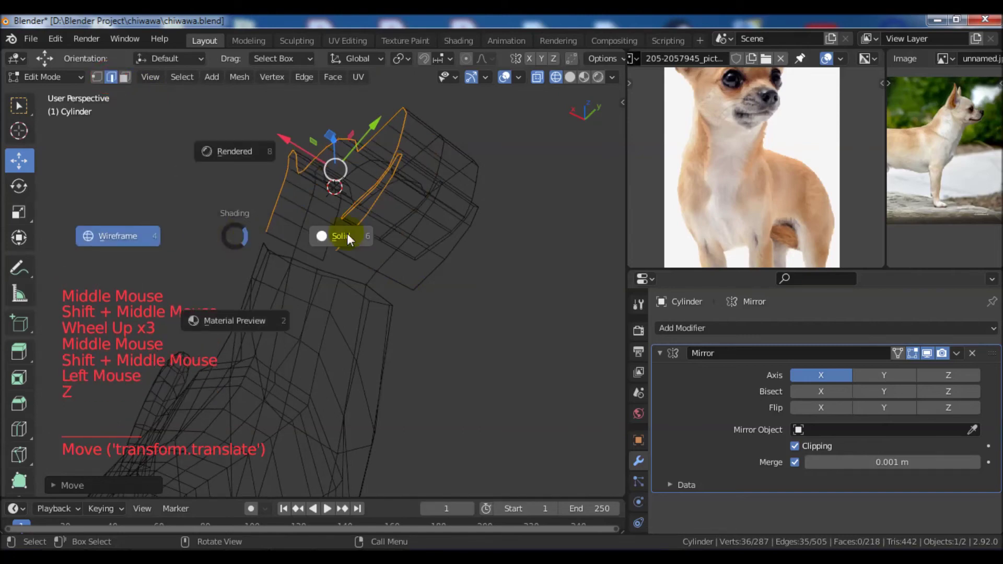
{"action": "scroll", "coordinate": [265, 234], "scroll_direction": "up", "scroll_amount": 2}
{"action": "left_click", "coordinate": [350, 256]}
{"action": "middle_click_drag", "start_coordinate": [338, 289], "coordinate": [390, 309]}
{"action": "scroll", "coordinate": [365, 225], "scroll_direction": "down", "scroll_amount": 3}
{"action": "scroll", "coordinate": [441, 286], "scroll_direction": "up", "scroll_amount": 3}
{"action": "middle_click_drag", "start_coordinate": [441, 287], "coordinate": [401, 197]}
{"action": "scroll", "coordinate": [434, 233], "scroll_direction": "up", "scroll_amount": 4}
{"action": "middle_click_drag", "start_coordinate": [434, 233], "coordinate": [387, 203]}
{"action": "scroll", "coordinate": [376, 230], "scroll_direction": "up", "scroll_amount": 2}
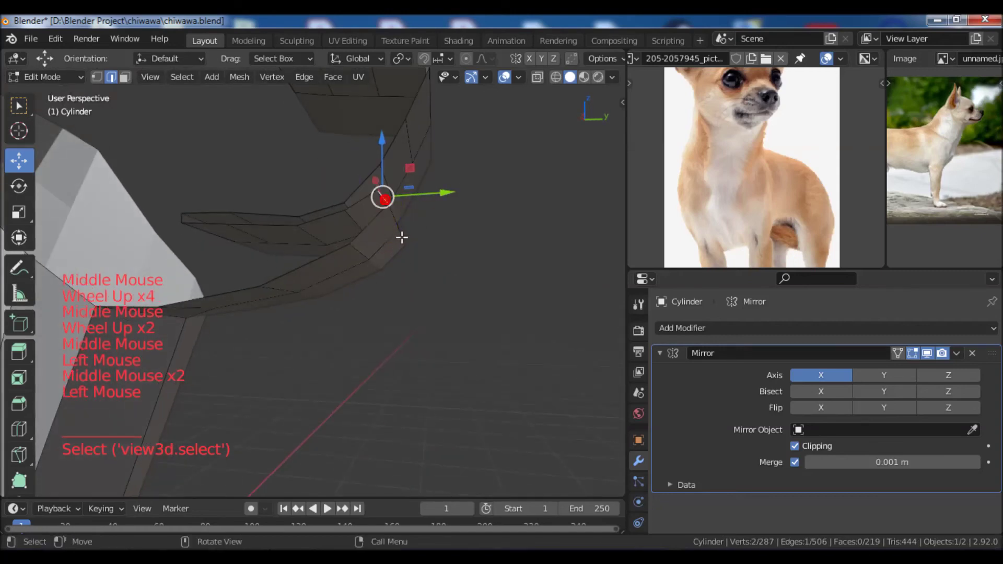
{"action": "key", "text": "f"}
{"action": "middle_click_drag", "start_coordinate": [402, 257], "coordinate": [302, 288]}
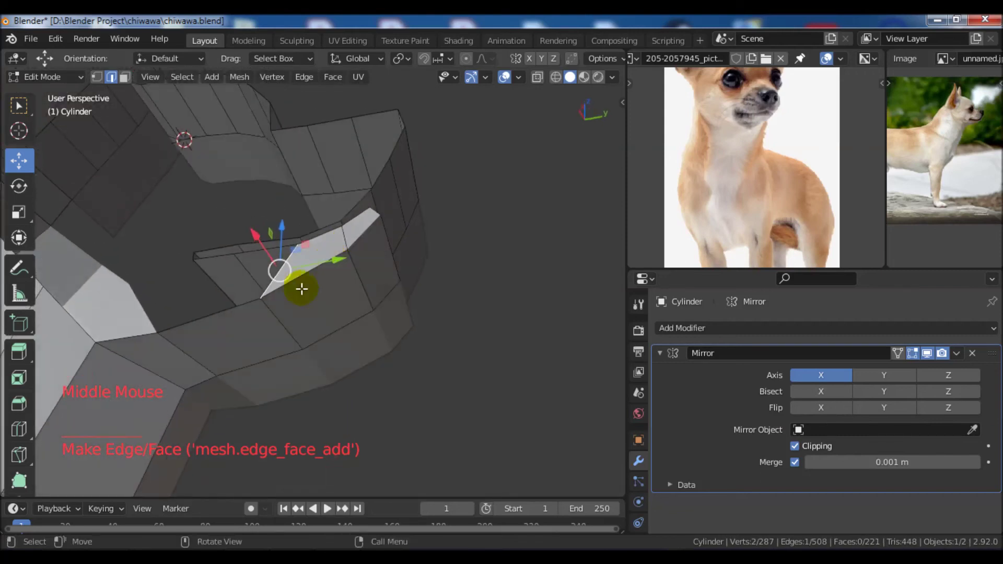
Slide the lower jaw's cross edge toward the chin and refine the jaw with a loop cut behind it.
{"action": "key", "text": "g"}
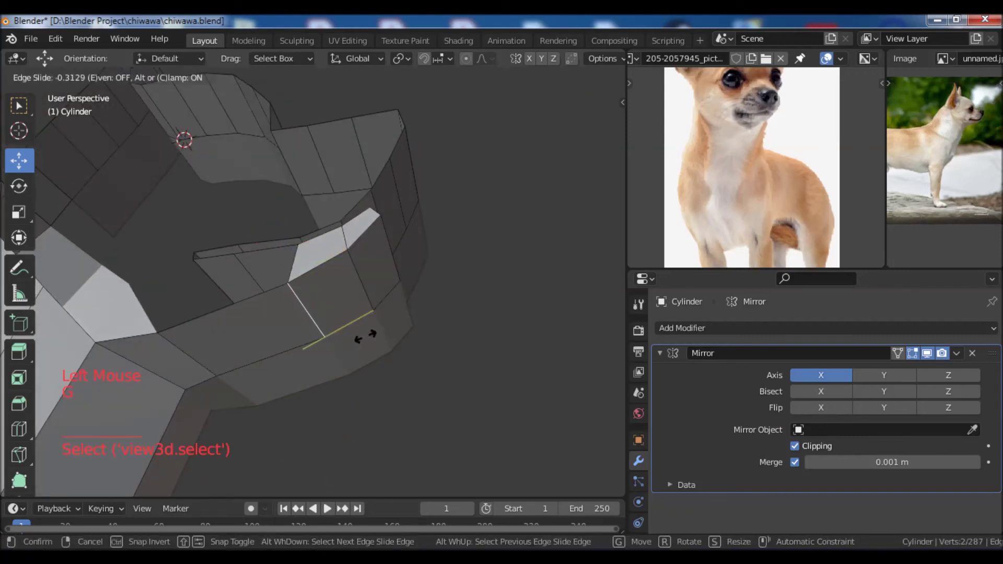
{"action": "left_click", "coordinate": [345, 335]}
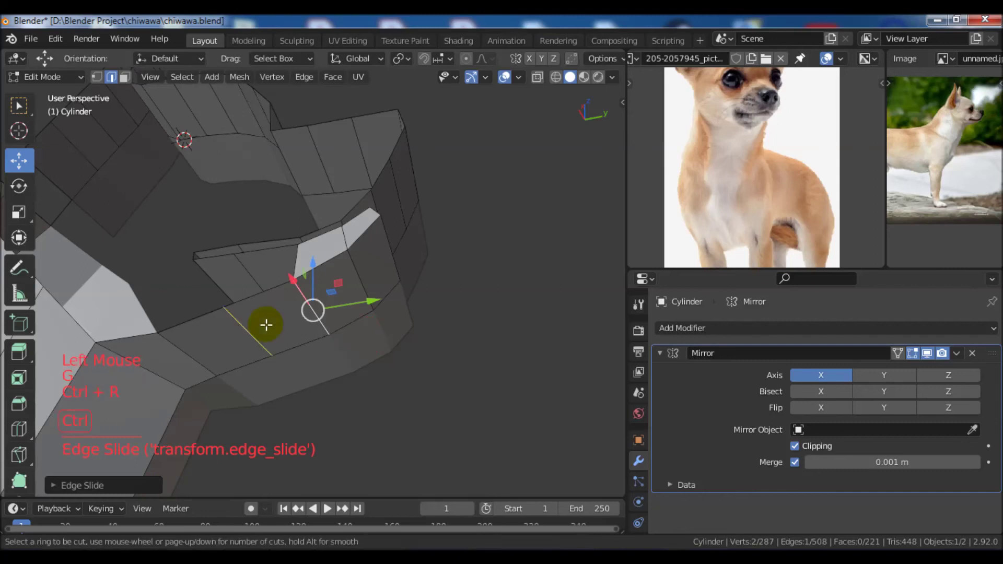
{"action": "middle_click_drag", "start_coordinate": [266, 324], "coordinate": [317, 376]}
{"action": "key", "text": "g"}
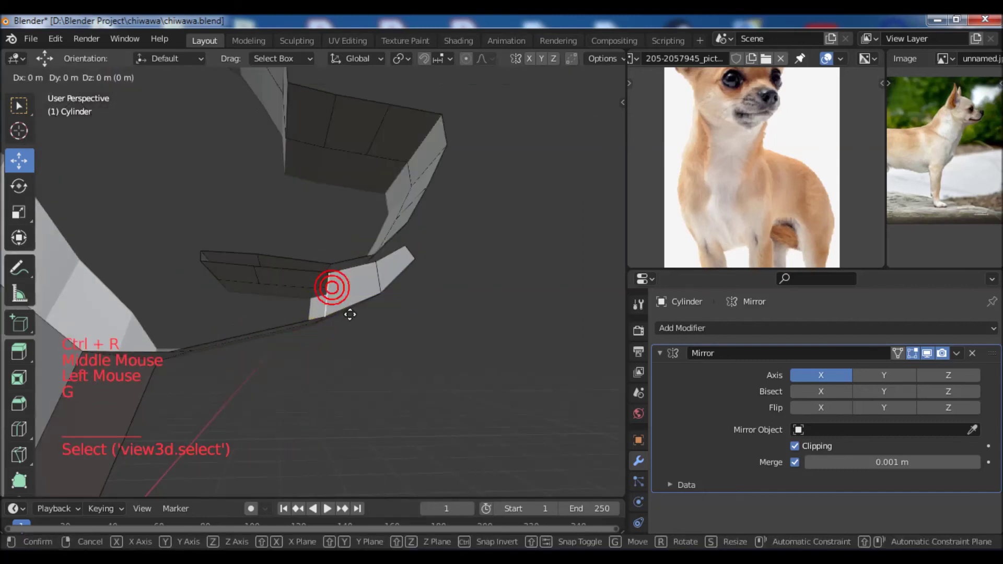
{"action": "middle_click_drag", "start_coordinate": [380, 328], "coordinate": [358, 347]}
{"action": "scroll", "coordinate": [233, 343], "scroll_direction": "down", "scroll_amount": 3}
{"action": "scroll", "coordinate": [293, 386], "scroll_direction": "down", "scroll_amount": 3}
{"action": "scroll", "coordinate": [170, 293], "scroll_direction": "up", "scroll_amount": 2}
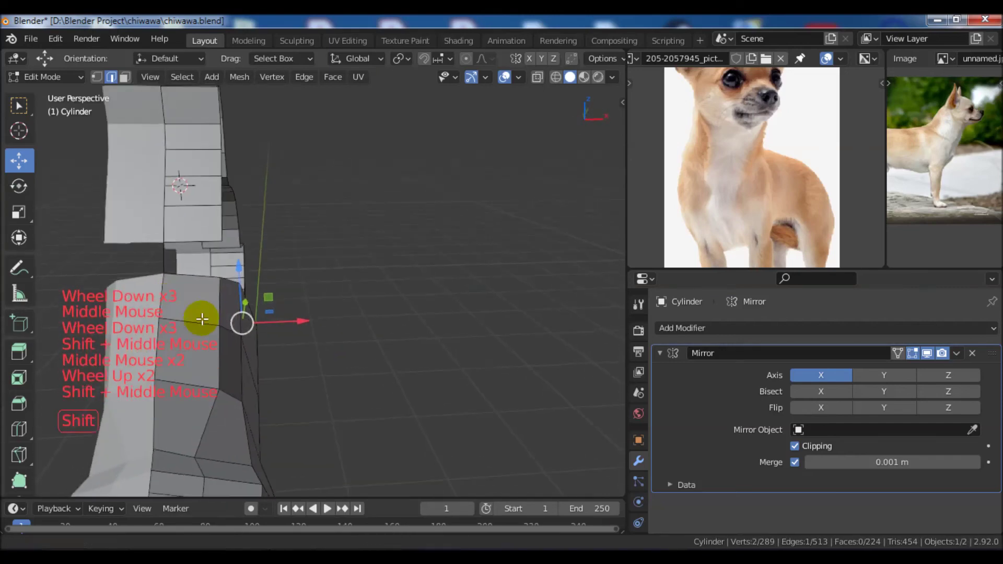
Fill the gap between the top of the nape and the ear's back strip with a face.
{"action": "middle_click_drag", "start_coordinate": [170, 293], "coordinate": [245, 323], "text": "shift"}
{"action": "scroll", "coordinate": [244, 323], "scroll_direction": "up", "scroll_amount": 2}
{"action": "middle_click_drag", "start_coordinate": [295, 291], "coordinate": [218, 346]}
{"action": "key", "text": "f"}
Add a lengthwise loop cut through the middle of the head strip's half width.
{"action": "middle_click_drag", "start_coordinate": [364, 316], "coordinate": [324, 349]}
{"action": "scroll", "coordinate": [313, 339], "scroll_direction": "up", "scroll_amount": 2}
{"action": "scroll", "coordinate": [744, 211], "scroll_direction": "down", "scroll_amount": 2}
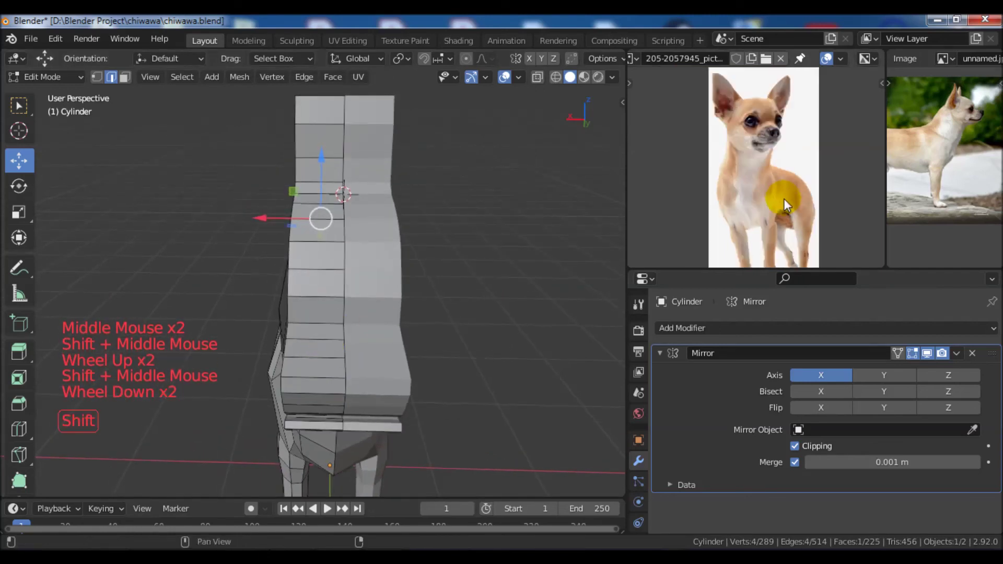
{"action": "middle_click_drag", "start_coordinate": [434, 201], "coordinate": [365, 222], "text": "shift"}
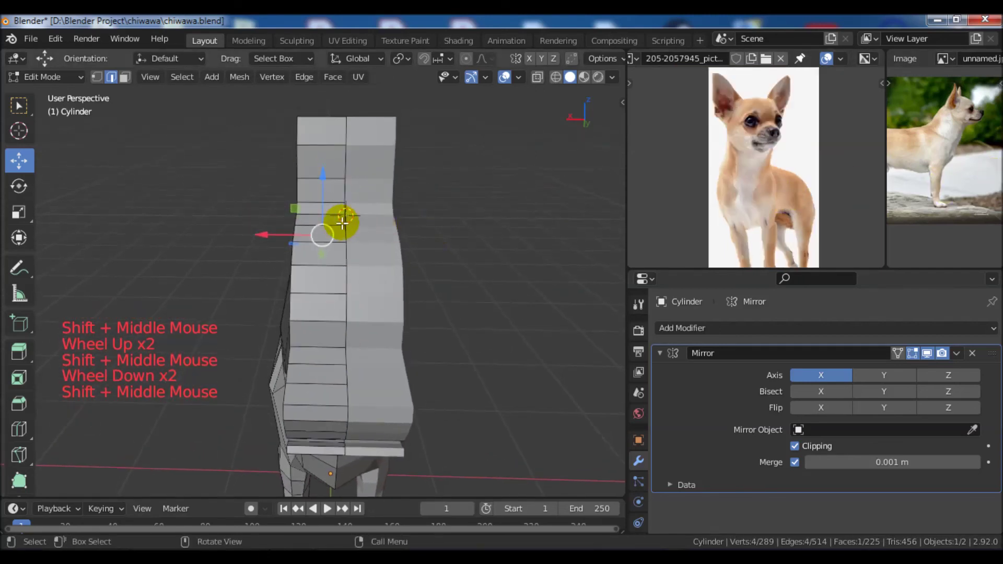
{"action": "key", "text": "ctrl+r"}
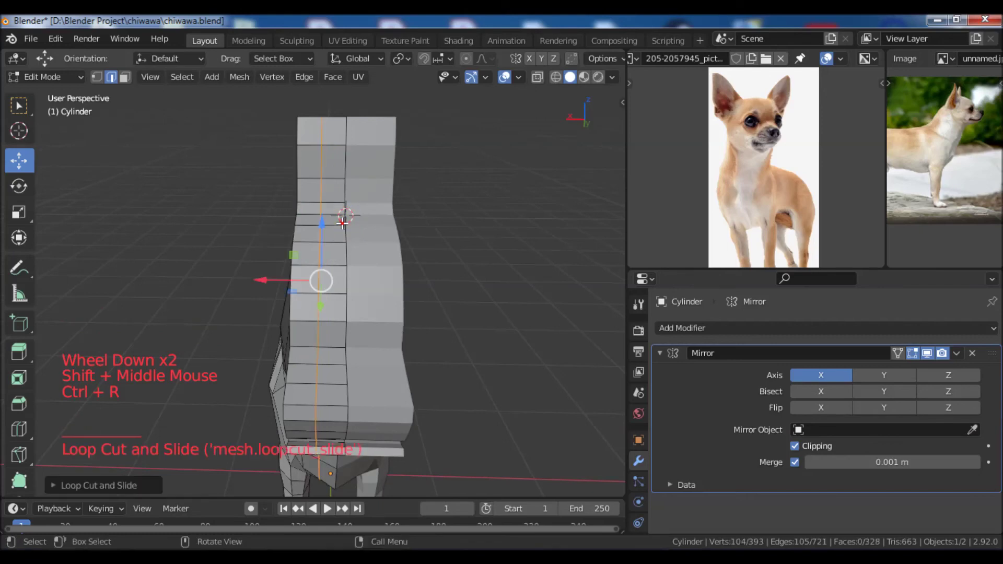
{"action": "scroll", "coordinate": [342, 224], "scroll_direction": "down", "scroll_amount": 3}
{"action": "middle_click_drag", "start_coordinate": [342, 223], "coordinate": [253, 262]}
{"action": "scroll", "coordinate": [347, 359], "scroll_direction": "up", "scroll_amount": 6}
Delete the seven faces beside the mirror line on the front and back of the ear strip.
{"action": "left_click", "coordinate": [125, 79]}
{"action": "middle_click_drag", "start_coordinate": [228, 165], "coordinate": [287, 172]}
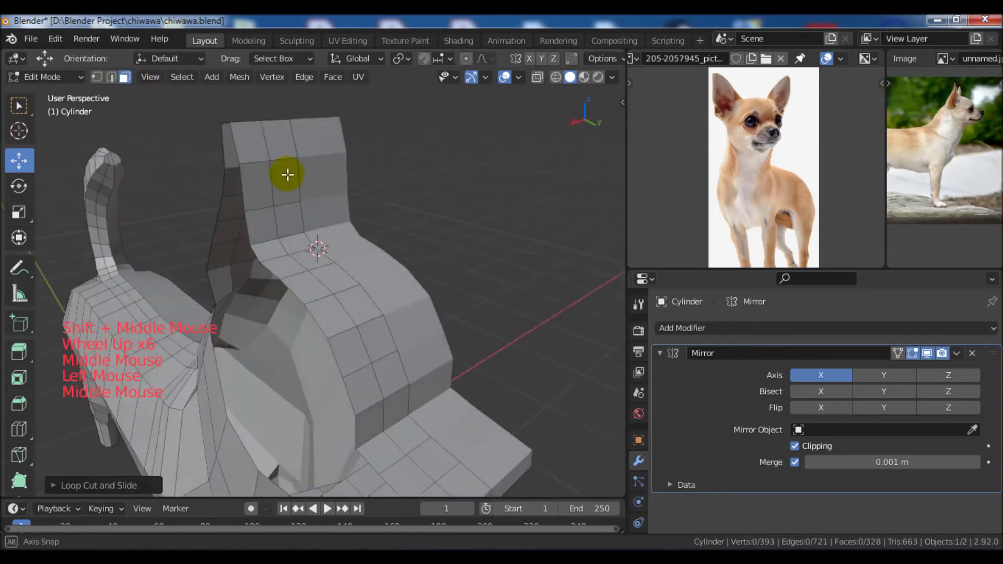
{"action": "left_click_drag", "start_coordinate": [287, 173], "coordinate": [297, 207]}
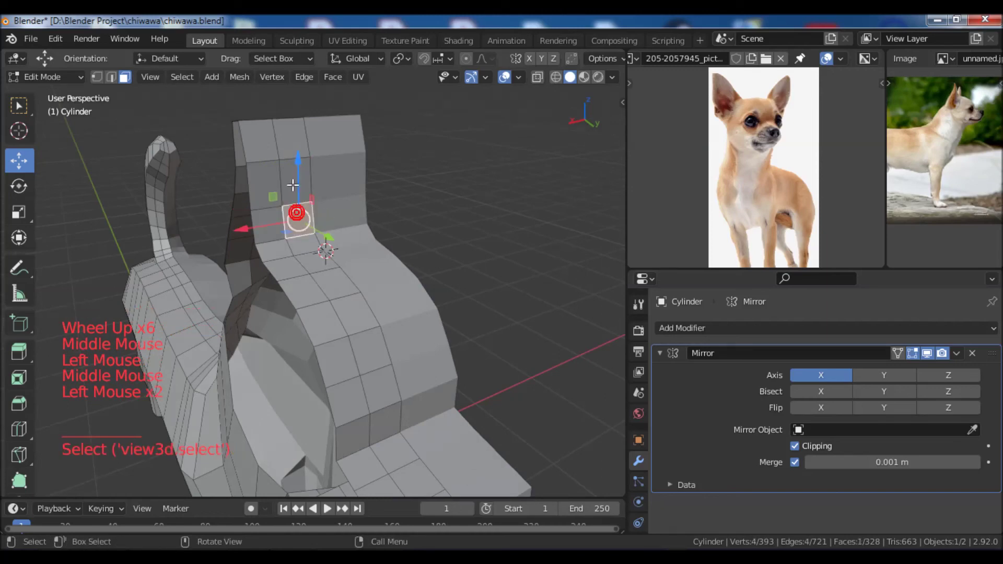
{"action": "left_click", "coordinate": [288, 150], "text": "shift"}
{"action": "middle_click_drag", "start_coordinate": [288, 150], "coordinate": [244, 161]}
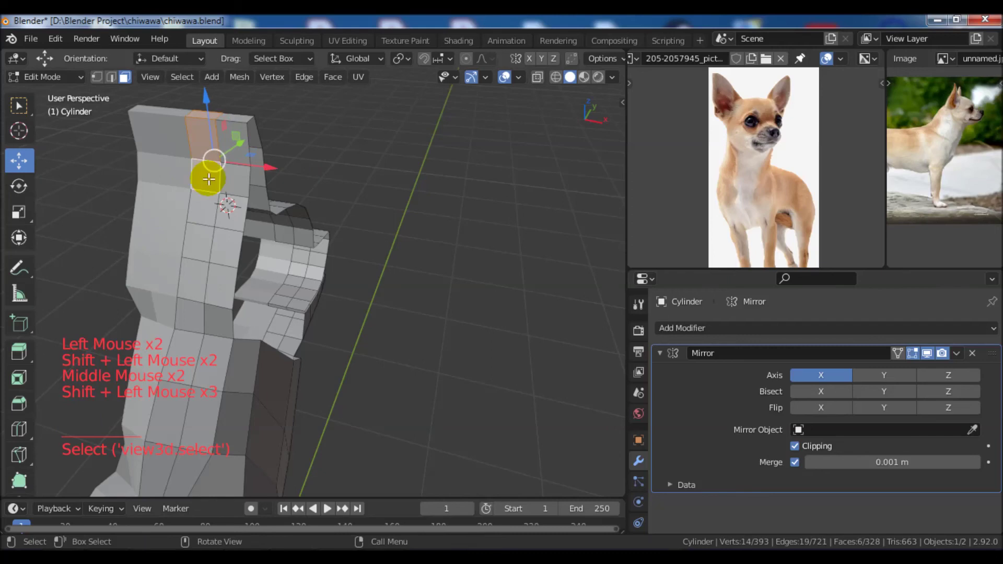
{"action": "key", "text": "KP_3"}
{"action": "key", "text": "z"}
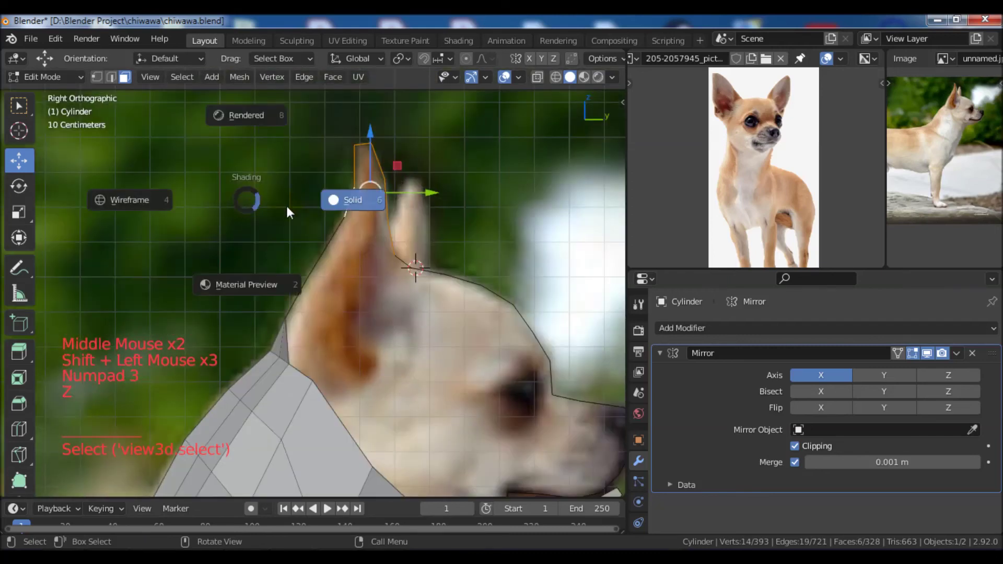
{"action": "scroll", "coordinate": [316, 246], "scroll_direction": "up", "scroll_amount": 2}
{"action": "middle_click_drag", "start_coordinate": [316, 247], "coordinate": [350, 221]}
{"action": "left_click", "coordinate": [350, 221], "text": "shift"}
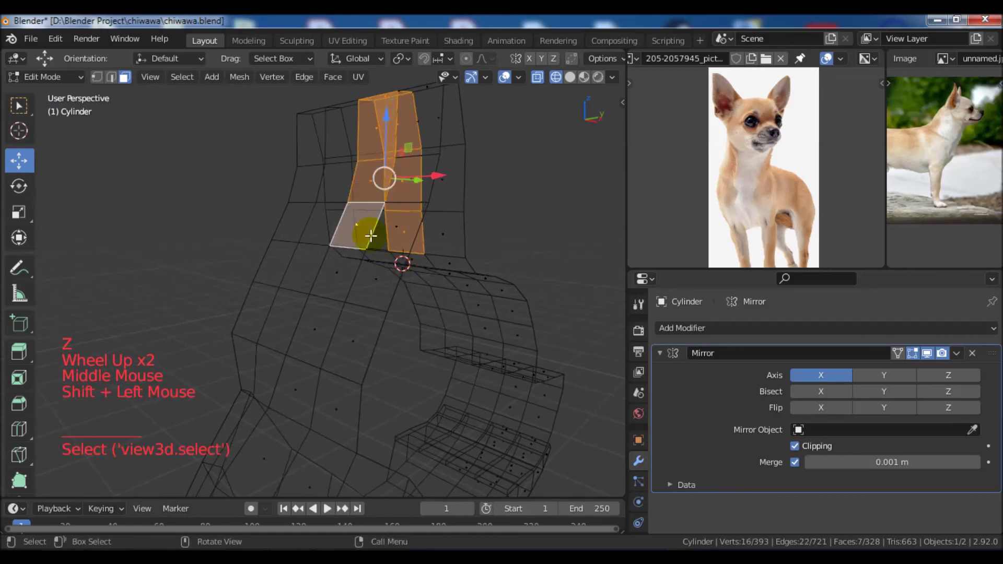
{"action": "key", "text": "x"}
{"action": "left_click", "coordinate": [374, 234]}
Return to solid shading and bridge the skull top between the two ears with a face.
{"action": "scroll", "coordinate": [367, 237], "scroll_direction": "down", "scroll_amount": 3}
{"action": "middle_click_drag", "start_coordinate": [367, 238], "coordinate": [390, 263]}
{"action": "key", "text": "z"}
{"action": "mouse_move", "coordinate": [497, 264]}
{"action": "middle_mouse_down"}
{"action": "mouse_move", "coordinate": [454, 276]}
{"action": "mouse_move", "coordinate": [316, 275]}
{"action": "mouse_move", "coordinate": [443, 286]}
{"action": "mouse_move", "coordinate": [372, 318]}
{"action": "mouse_move", "coordinate": [345, 316]}
{"action": "middle_mouse_up"}
{"action": "scroll", "coordinate": [366, 318], "scroll_direction": "up", "scroll_amount": 2}
{"action": "left_click", "coordinate": [111, 79]}
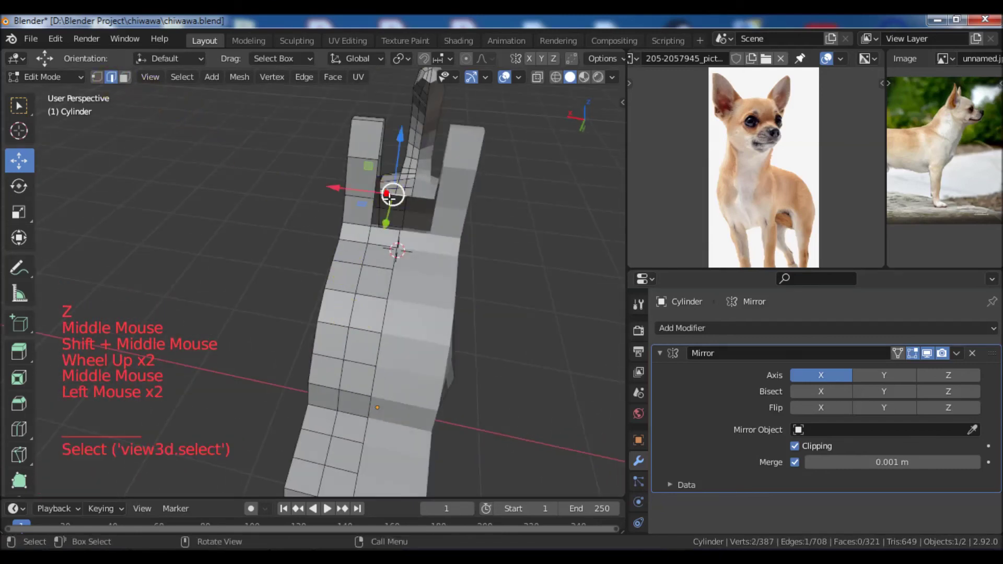
{"action": "middle_click_drag", "start_coordinate": [395, 242], "coordinate": [324, 198]}
{"action": "scroll", "coordinate": [417, 278], "scroll_direction": "down", "scroll_amount": 3}
{"action": "scroll", "coordinate": [413, 249], "scroll_direction": "up", "scroll_amount": 3}
{"action": "middle_click_drag", "start_coordinate": [417, 199], "coordinate": [385, 268], "text": "shift"}
{"action": "left_click", "coordinate": [307, 199]}
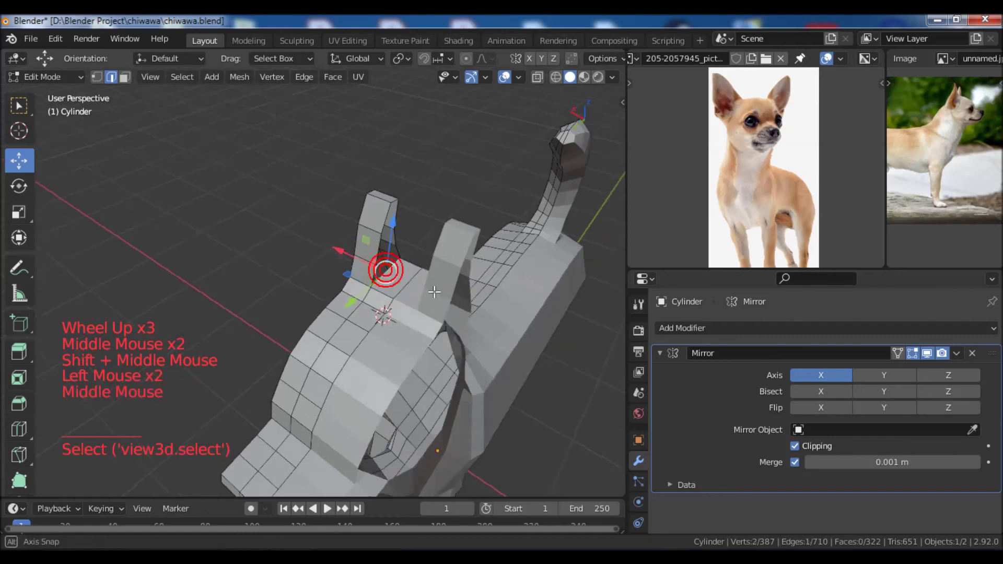
Close the inner side of the ear by filling faces between its front and back edges.
{"action": "scroll", "coordinate": [352, 277], "scroll_direction": "up", "scroll_amount": 3}
{"action": "left_click_drag", "start_coordinate": [298, 279], "coordinate": [309, 280]}
{"action": "mouse_move", "coordinate": [309, 280]}
{"action": "middle_mouse_down"}
{"action": "mouse_move", "coordinate": [347, 265]}
{"action": "mouse_move", "coordinate": [457, 258]}
{"action": "mouse_move", "coordinate": [483, 267]}
{"action": "mouse_move", "coordinate": [320, 267]}
{"action": "middle_mouse_up"}
{"action": "key", "text": "f"}
{"action": "scroll", "coordinate": [422, 273], "scroll_direction": "down", "scroll_amount": 2}
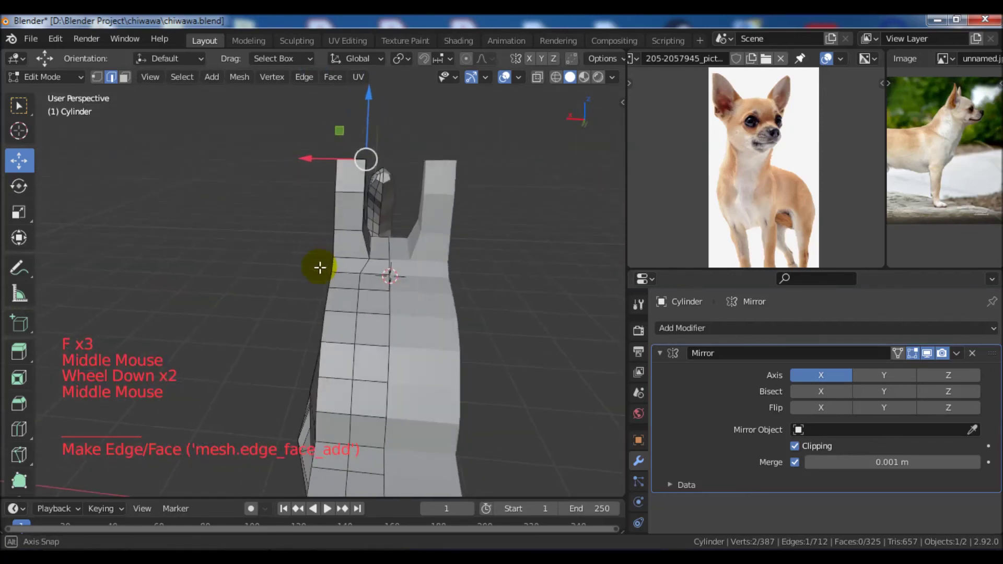
Check the closed inner side of the ear and save the project file.
{"action": "middle_click_drag", "start_coordinate": [370, 220], "coordinate": [354, 276]}
{"action": "left_click_drag", "start_coordinate": [354, 275], "coordinate": [347, 267]}
{"action": "scroll", "coordinate": [425, 317], "scroll_direction": "up", "scroll_amount": 2}
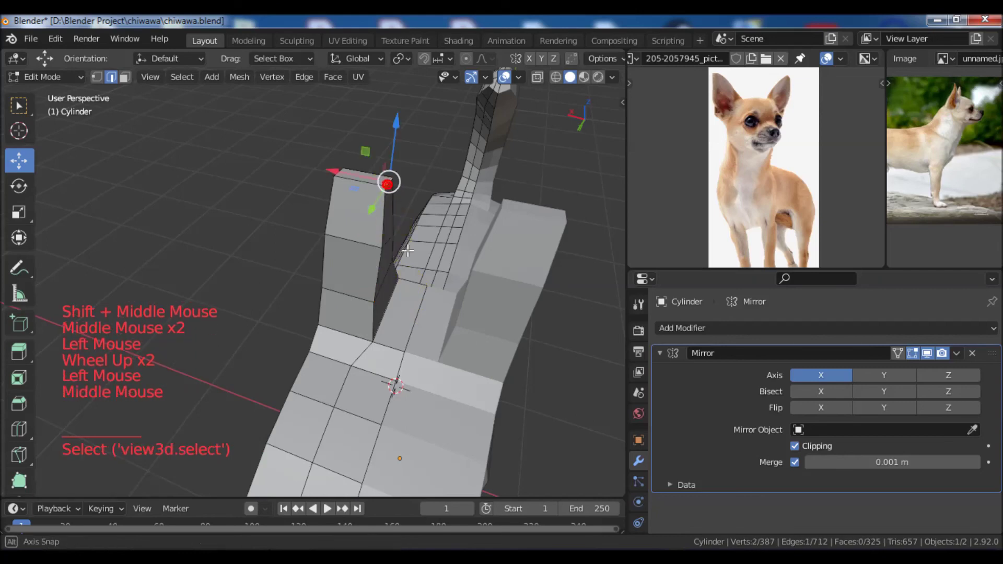
{"action": "middle_click_drag", "start_coordinate": [373, 240], "coordinate": [493, 245]}
{"action": "scroll", "coordinate": [455, 300], "scroll_direction": "up", "scroll_amount": 1}
{"action": "scroll", "coordinate": [454, 300], "scroll_direction": "down", "scroll_amount": 6}
{"action": "middle_click_drag", "start_coordinate": [454, 300], "coordinate": [578, 307]}
{"action": "scroll", "coordinate": [510, 341], "scroll_direction": "down", "scroll_amount": 3}
{"action": "middle_click_drag", "start_coordinate": [510, 340], "coordinate": [497, 303], "text": "shift"}
{"action": "middle_click_drag", "start_coordinate": [497, 304], "coordinate": [448, 291]}
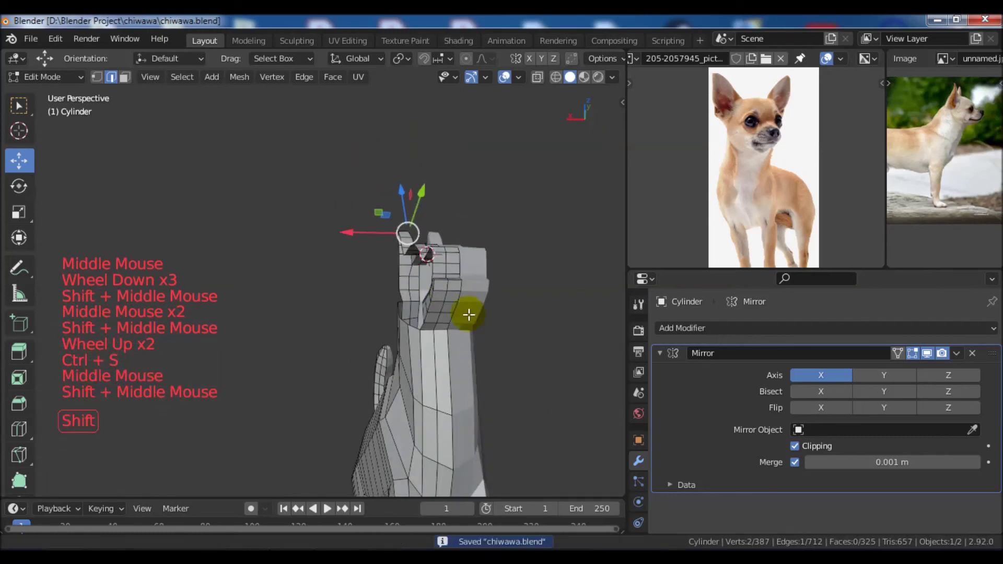
Examine the whole model and the open side of the head from the front and side.
{"action": "middle_click_drag", "start_coordinate": [487, 322], "coordinate": [487, 342], "text": "shift"}
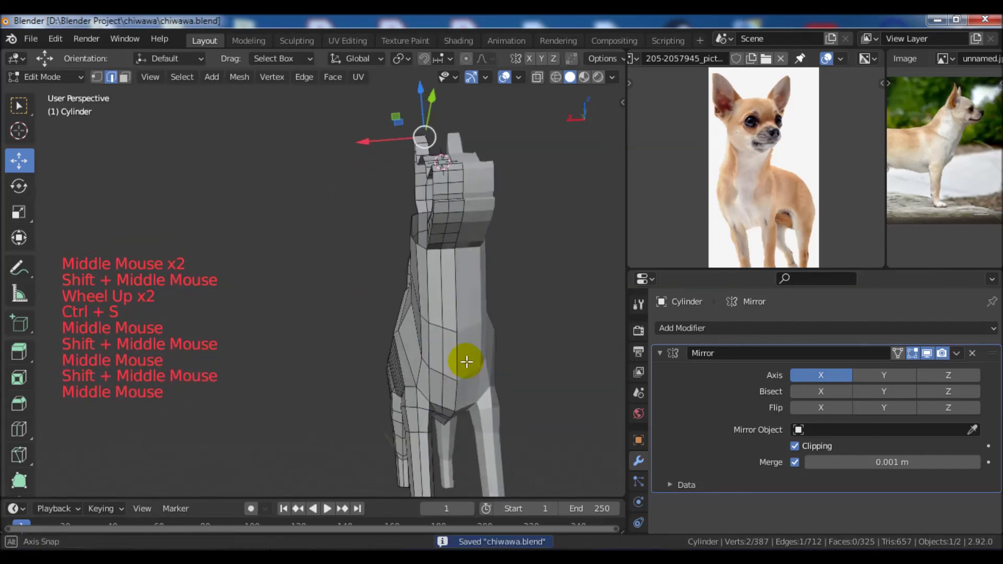
{"action": "scroll", "coordinate": [459, 351], "scroll_direction": "down", "scroll_amount": 2}
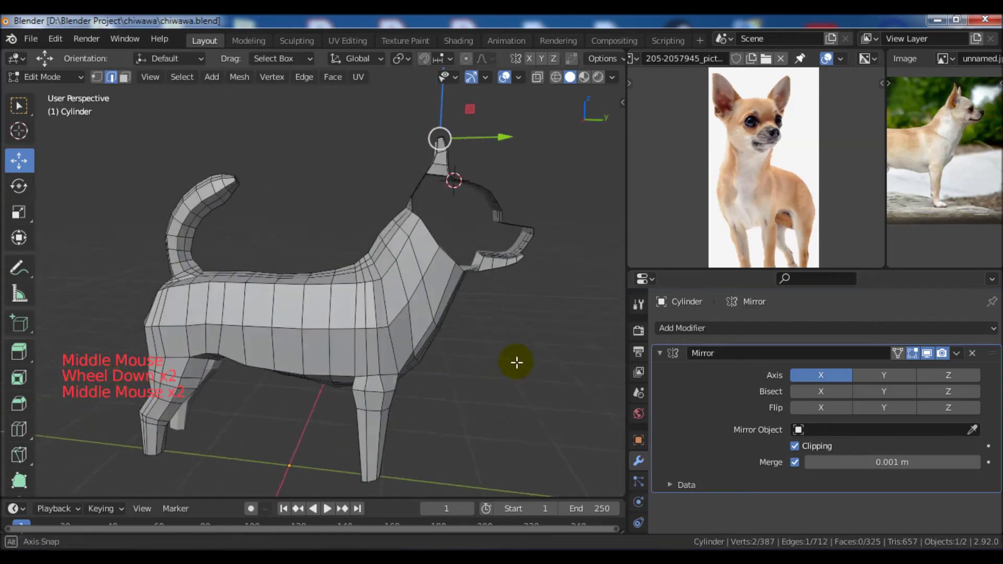
{"action": "middle_click_drag", "start_coordinate": [448, 346], "coordinate": [473, 342], "text": "shift"}
{"action": "middle_click_drag", "start_coordinate": [473, 342], "coordinate": [421, 338]}
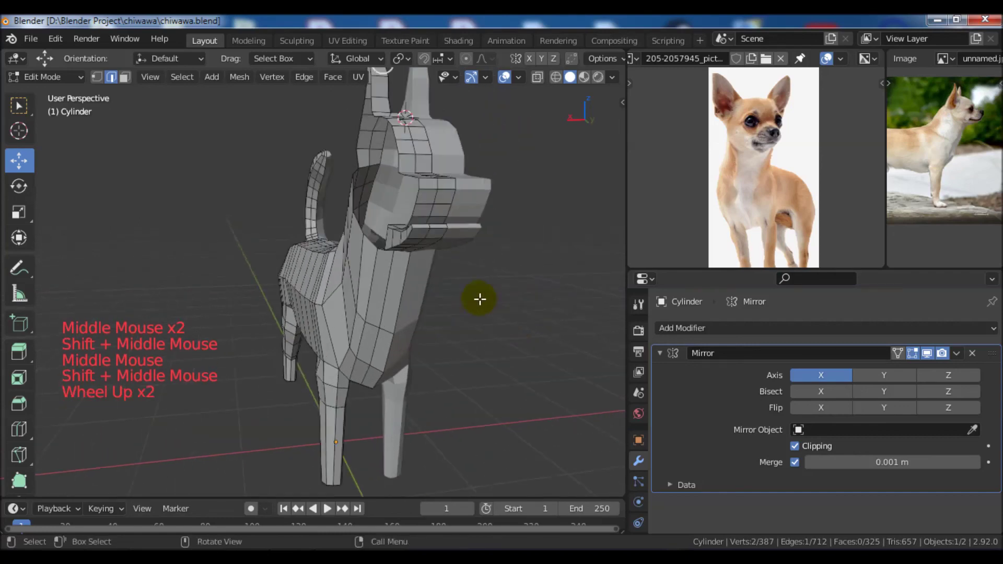
{"action": "scroll", "coordinate": [479, 299], "scroll_direction": "up", "scroll_amount": 2}
{"action": "middle_click_drag", "start_coordinate": [457, 260], "coordinate": [457, 293], "text": "shift"}
{"action": "middle_click_drag", "start_coordinate": [457, 293], "coordinate": [344, 361]}
{"action": "scroll", "coordinate": [450, 332], "scroll_direction": "down", "scroll_amount": 2}
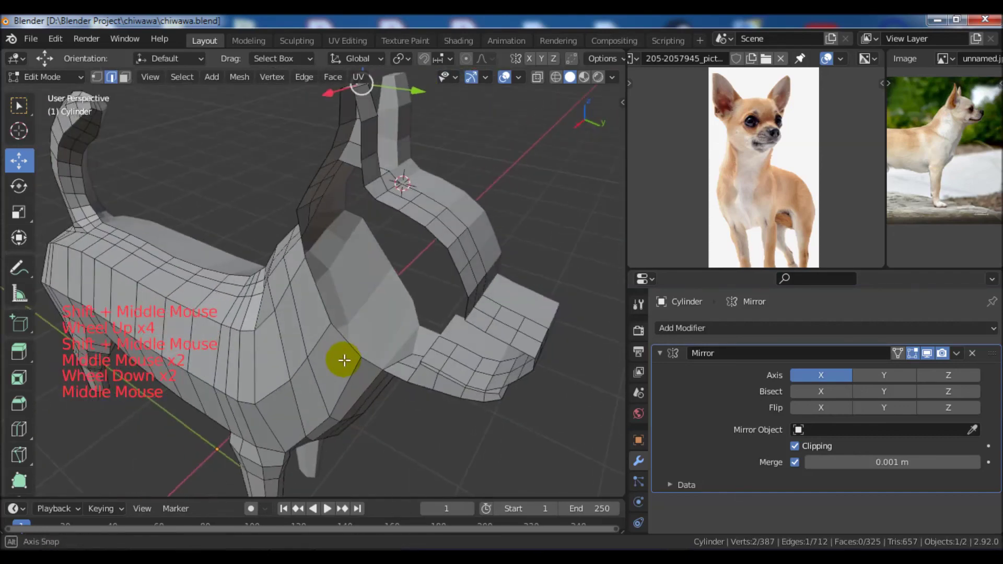
Fill a face between the upper neck edge and the skull strip's edge in front of the ear.
{"action": "left_click", "coordinate": [394, 210]}
{"action": "middle_click_drag", "start_coordinate": [394, 210], "coordinate": [423, 243]}
{"action": "mouse_move", "coordinate": [340, 314]}
{"action": "middle_mouse_down"}
{"action": "mouse_move", "coordinate": [324, 320]}
{"action": "mouse_move", "coordinate": [333, 307]}
{"action": "middle_mouse_up"}
{"action": "middle_click_drag", "start_coordinate": [424, 318], "coordinate": [386, 292]}
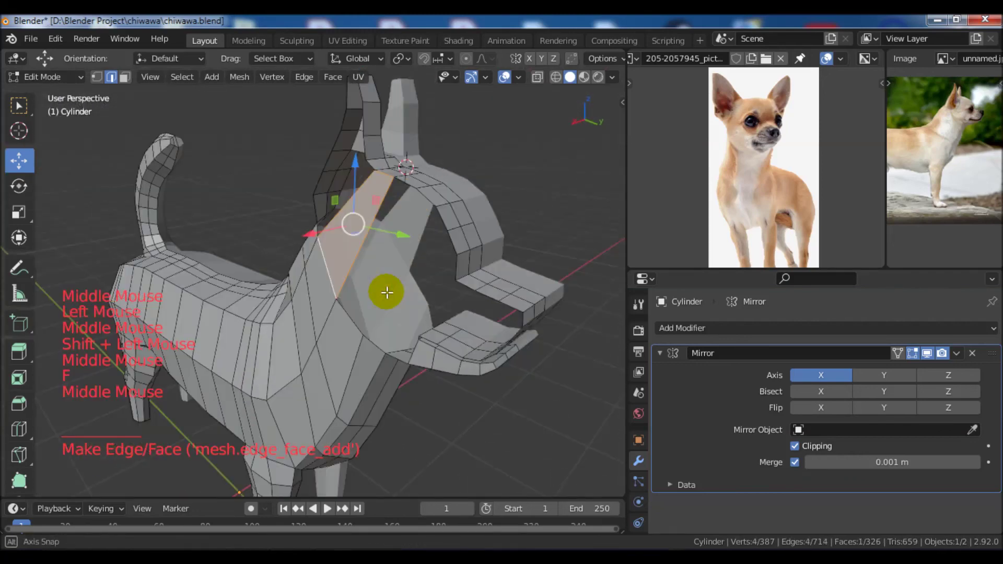
Fill a second side face from the next neck edge up to the adjacent skull strip edge.
{"action": "left_click", "coordinate": [361, 325]}
{"action": "middle_click_drag", "start_coordinate": [361, 324], "coordinate": [405, 230]}
{"action": "key", "text": "shift"}
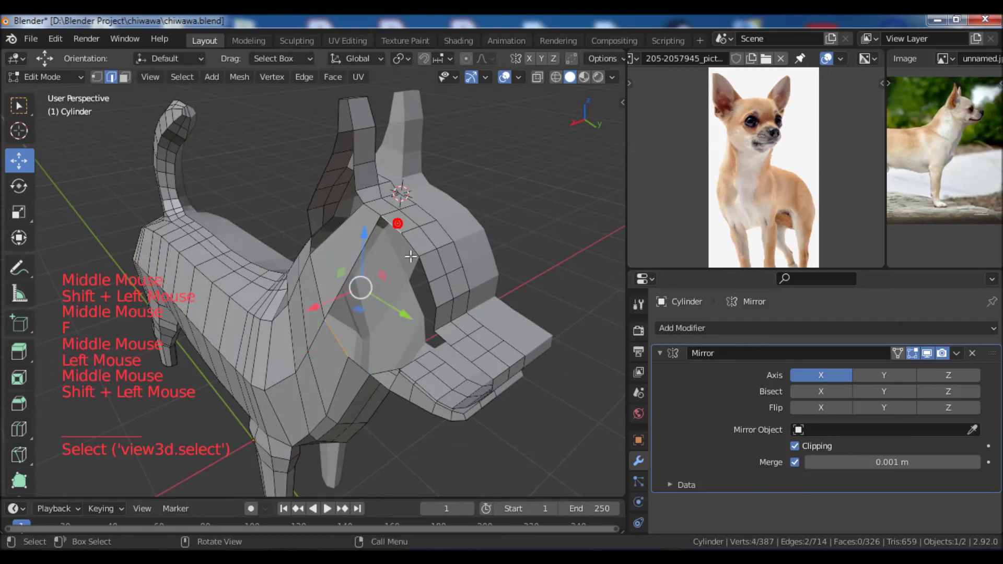
{"action": "middle_click_drag", "start_coordinate": [408, 293], "coordinate": [469, 279]}
{"action": "left_click", "coordinate": [392, 298]}
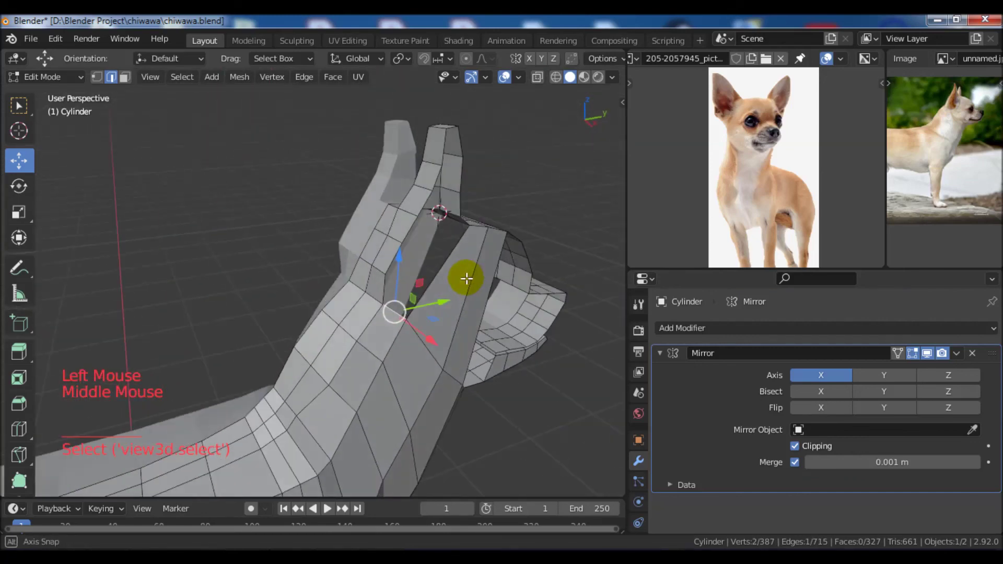
Add a loop cut across the two new side faces and slide it toward the neck.
{"action": "middle_click_drag", "start_coordinate": [487, 316], "coordinate": [428, 315]}
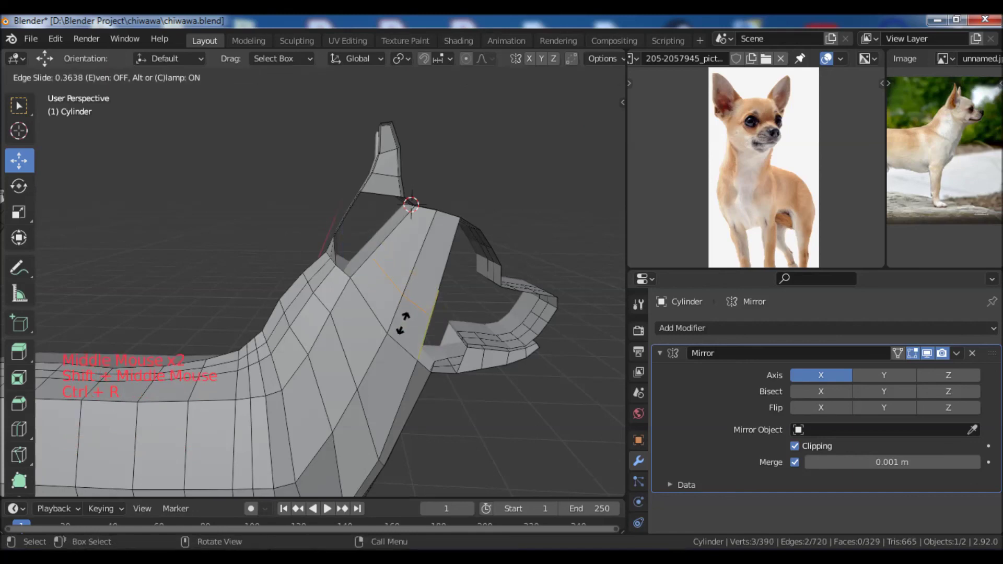
{"action": "middle_click_drag", "start_coordinate": [401, 327], "coordinate": [459, 314]}
{"action": "scroll", "coordinate": [356, 269], "scroll_direction": "up", "scroll_amount": 2}
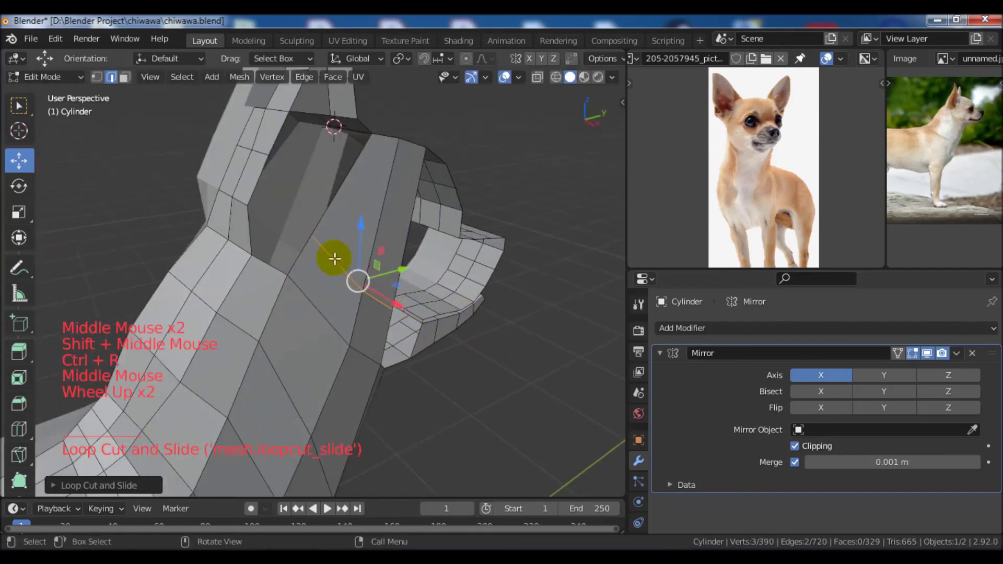
Work on the edges around the gap behind the side faces and add another loop cut there.
{"action": "middle_click_drag", "start_coordinate": [316, 262], "coordinate": [381, 239]}
{"action": "left_click", "coordinate": [378, 237]}
{"action": "left_click", "coordinate": [367, 262]}
{"action": "left_click", "coordinate": [305, 228]}
{"action": "middle_click_drag", "start_coordinate": [306, 230], "coordinate": [345, 249]}
{"action": "middle_click_drag", "start_coordinate": [400, 230], "coordinate": [318, 236]}
{"action": "mouse_move", "coordinate": [318, 235]}
{"action": "middle_mouse_down", "text": "shift"}
{"action": "mouse_move", "coordinate": [330, 257]}
{"action": "mouse_move", "coordinate": [223, 224]}
{"action": "mouse_move", "coordinate": [309, 258]}
{"action": "mouse_move", "coordinate": [388, 239]}
{"action": "mouse_move", "coordinate": [336, 239]}
{"action": "middle_mouse_up", "text": "shift"}
{"action": "key", "text": "ctrl+r"}
{"action": "left_click", "coordinate": [329, 256]}
Fill a face between two opposite edges of the gap below the ear.
{"action": "left_click", "coordinate": [288, 245]}
{"action": "left_click", "coordinate": [223, 224], "text": "shift"}
{"action": "key", "text": "f"}
{"action": "scroll", "coordinate": [397, 235], "scroll_direction": "down", "scroll_amount": 5}
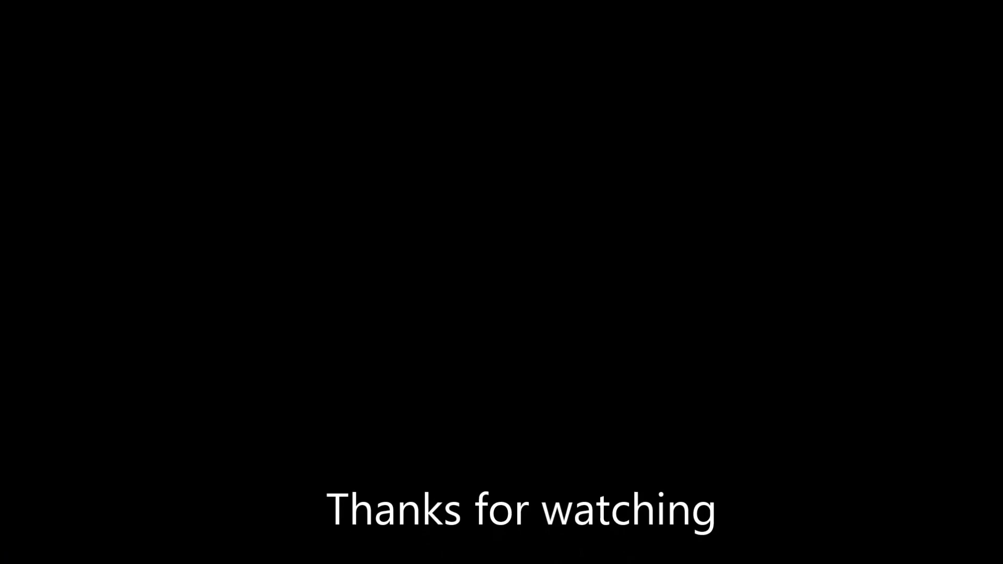